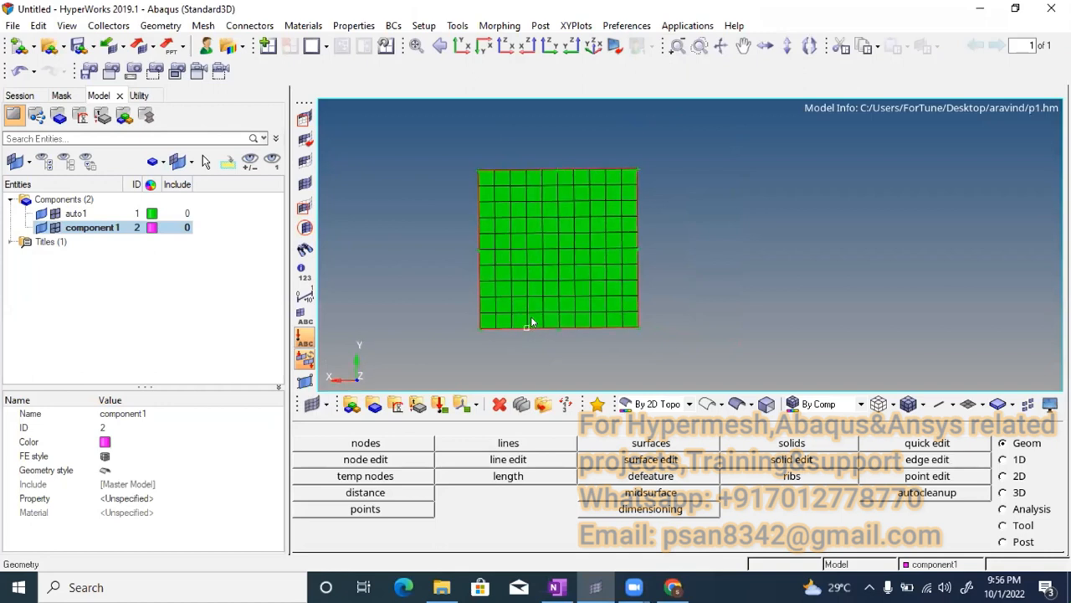
# Open the Delete tool for elements and select the lower corner element at the plate mesh's +X side.
pyautogui.press('F2')
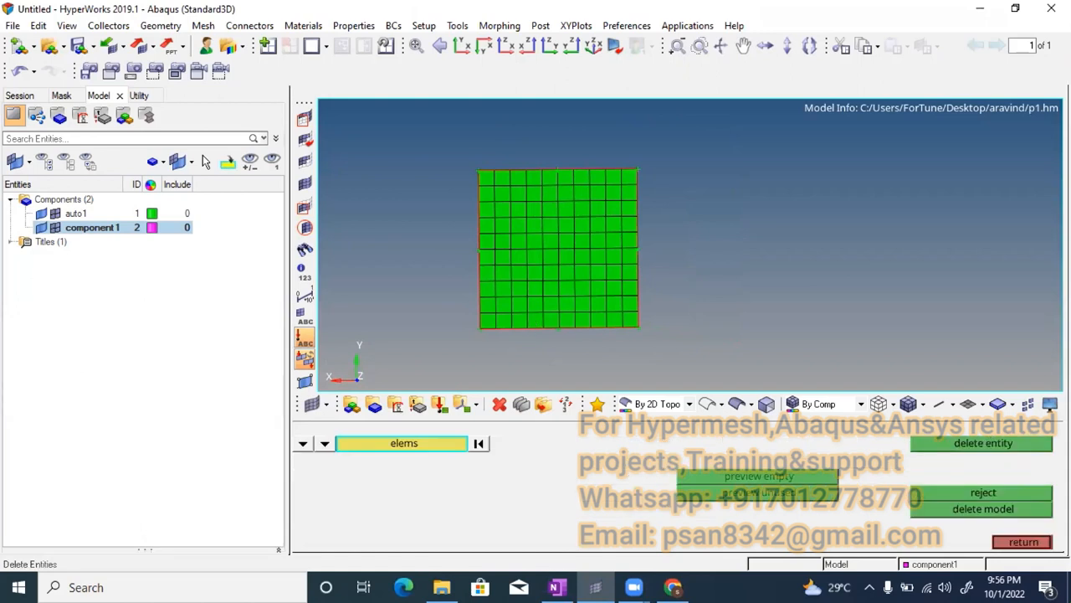
pyautogui.hotkey('alt', 'Tab')
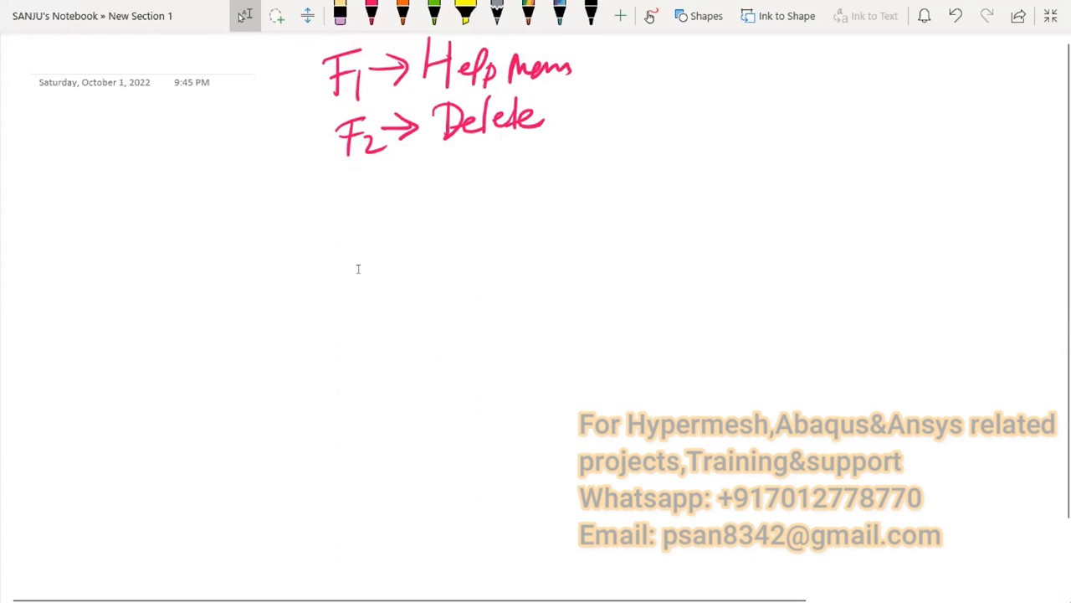
pyautogui.hotkey('alt', 'Tab')
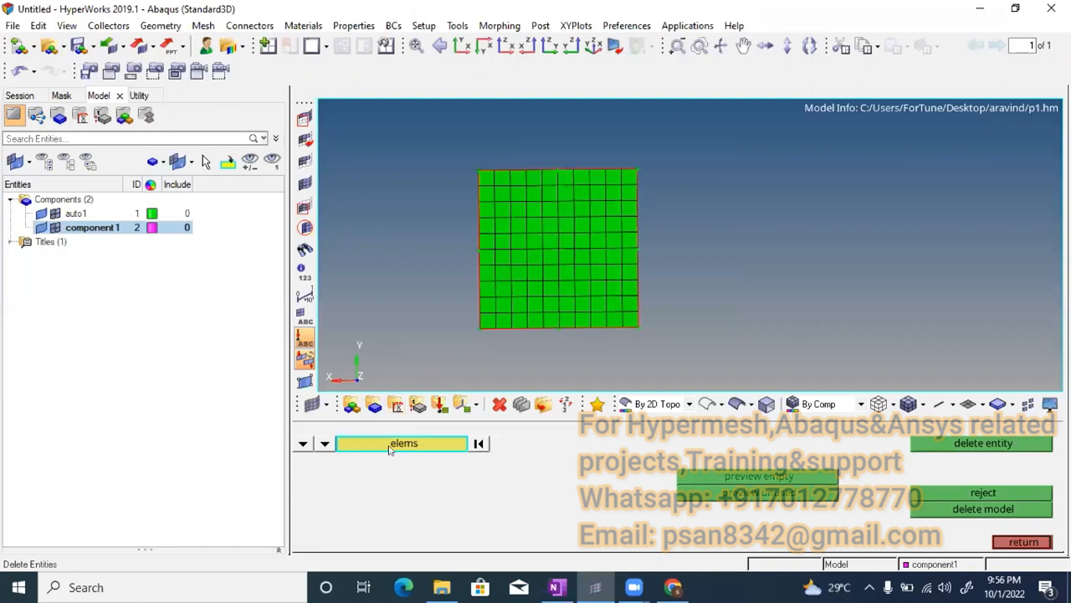
pyautogui.scroll(5, 465, 329)
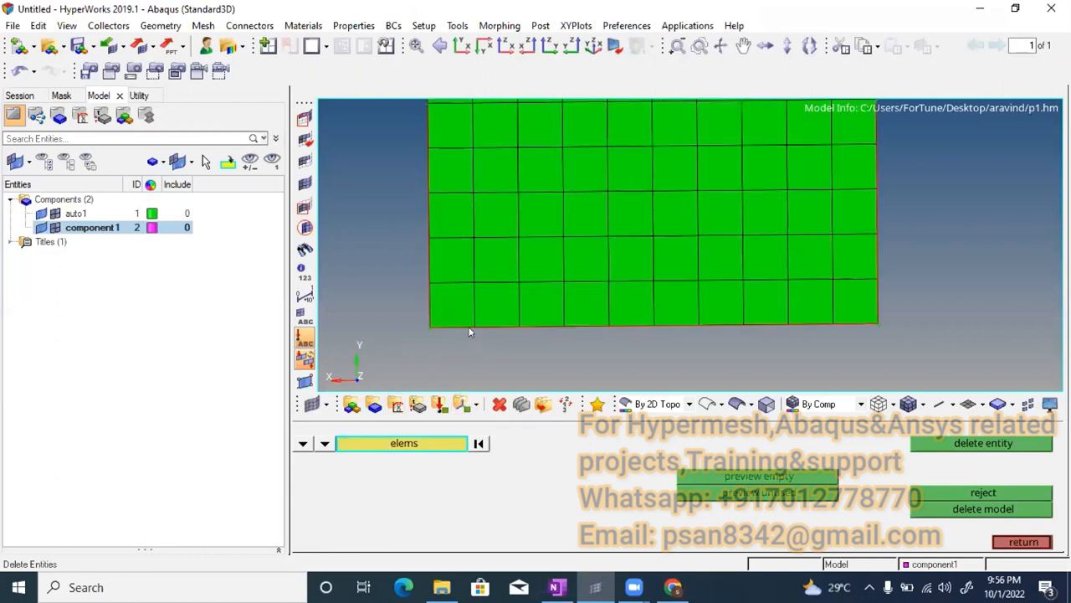
pyautogui.click(307, 444)
pyautogui.keyDown('ctrl'); pyautogui.moveTo(452, 309); pyautogui.dragTo(473, 308, button='right'); pyautogui.keyUp('ctrl')
pyautogui.keyDown('ctrl'); pyautogui.scroll(1, 473, 307); pyautogui.keyUp('ctrl')
pyautogui.keyDown('ctrl'); pyautogui.scroll(-2, 476, 308); pyautogui.keyUp('ctrl')
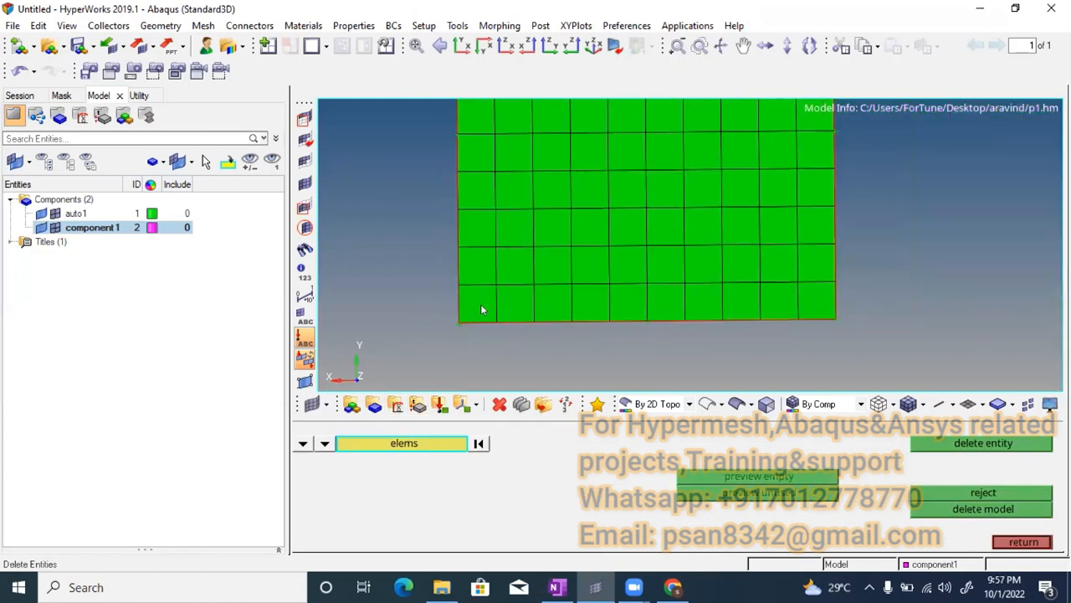
pyautogui.keyDown('ctrl'); pyautogui.scroll(2, 457, 329); pyautogui.keyUp('ctrl')
pyautogui.keyDown('ctrl'); pyautogui.moveTo(457, 328); pyautogui.dragTo(456, 320, button='right'); pyautogui.keyUp('ctrl')
pyautogui.keyDown('ctrl'); pyautogui.scroll(1, 456, 320); pyautogui.keyUp('ctrl')
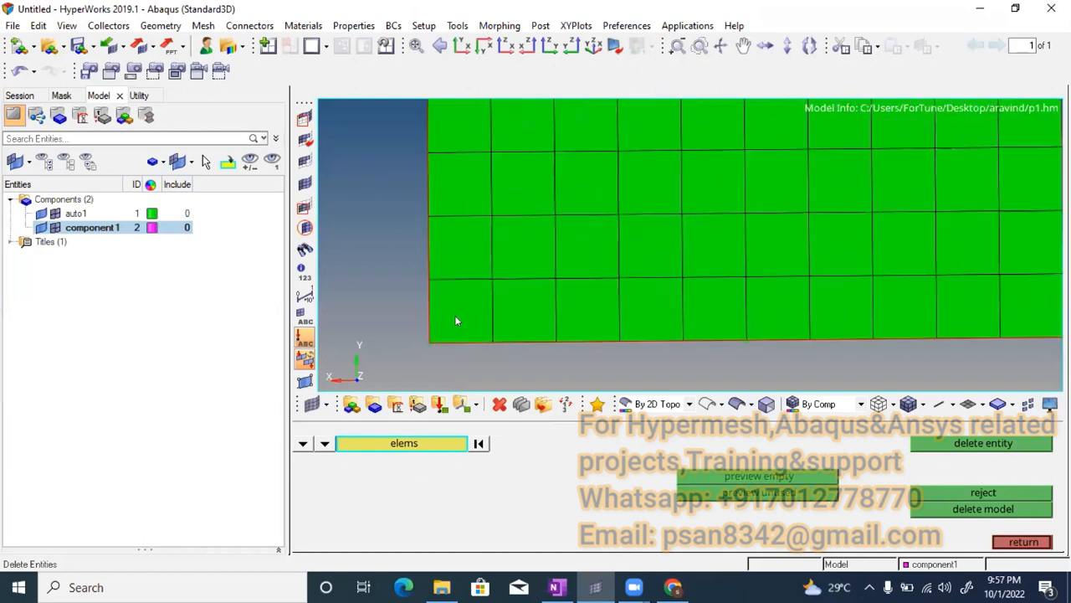
pyautogui.click(456, 321)
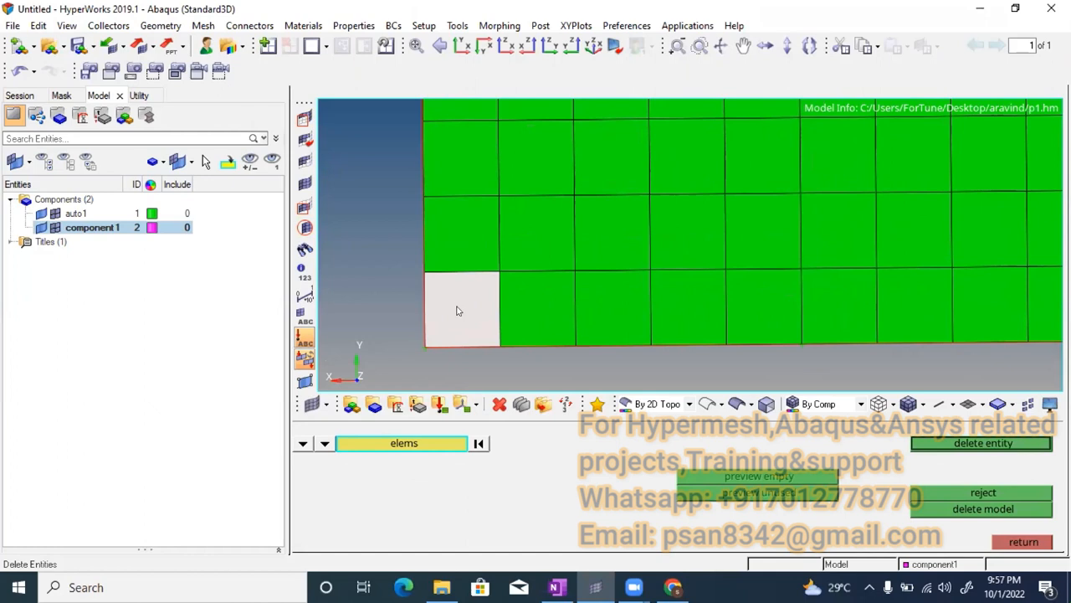
# Deselect the picked corner element of the plate mesh.
pyautogui.scroll(-1, 459, 319)
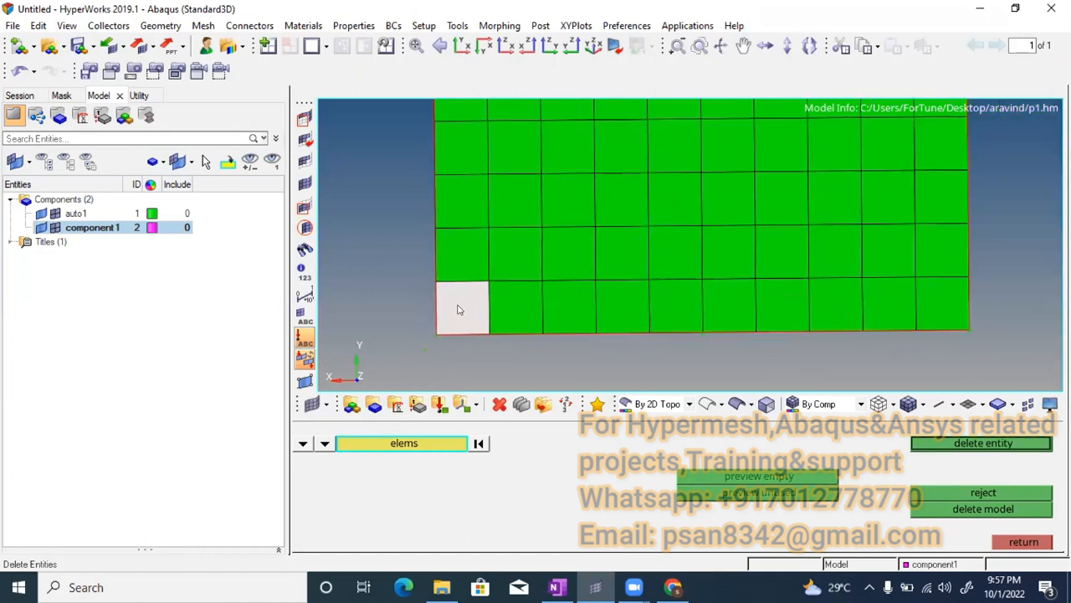
pyautogui.rightClick(458, 310)
pyautogui.scroll(2, 466, 304)
pyautogui.scroll(-1, 465, 318)
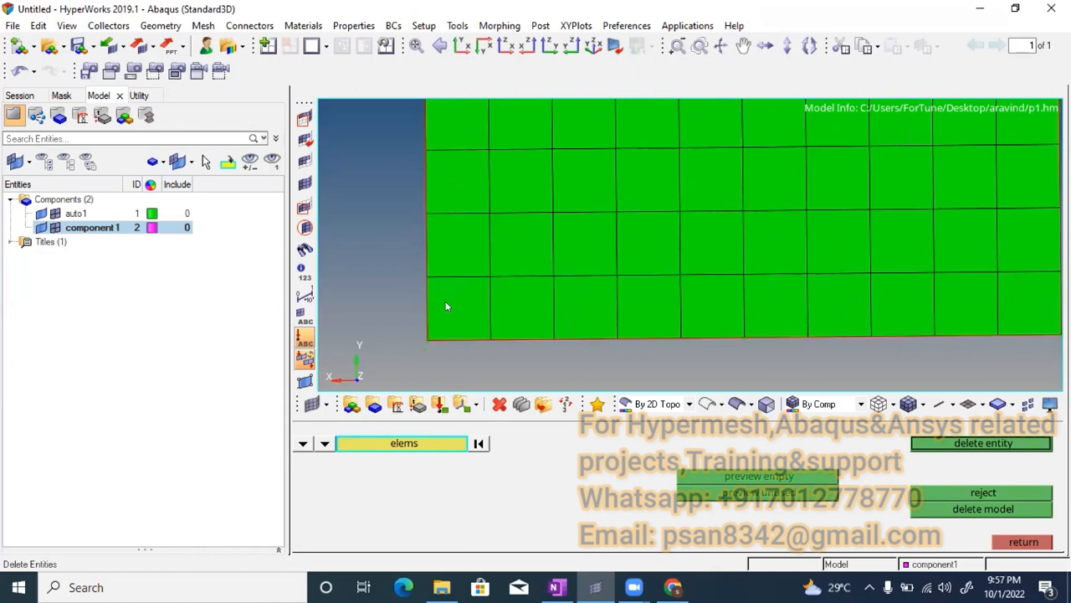
# Select the whole bottom row of mesh elements and six elements of the row above it.
pyautogui.click(446, 308)
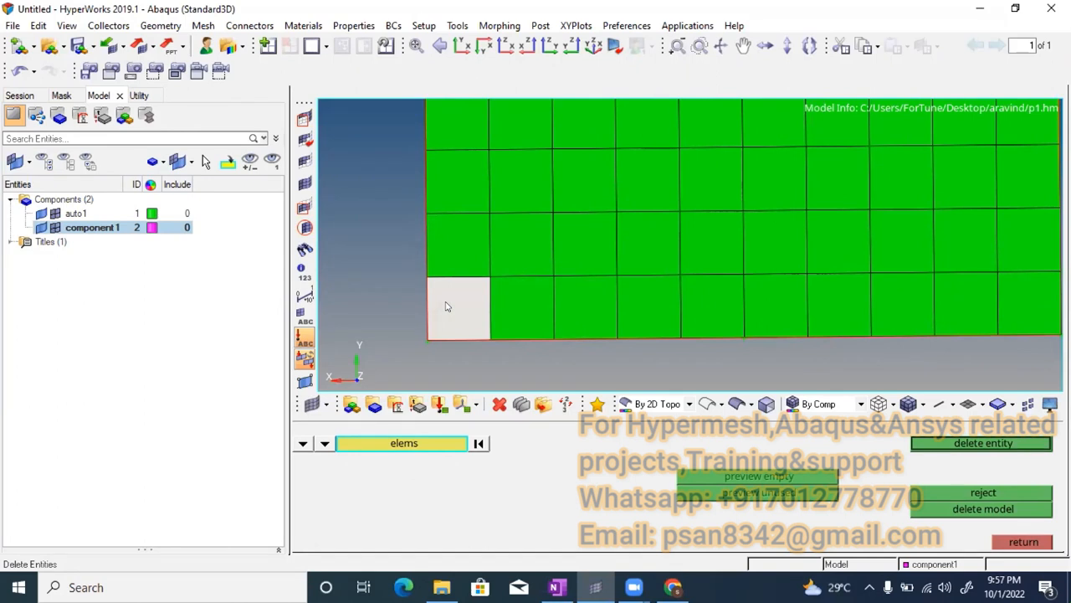
pyautogui.click(520, 310)
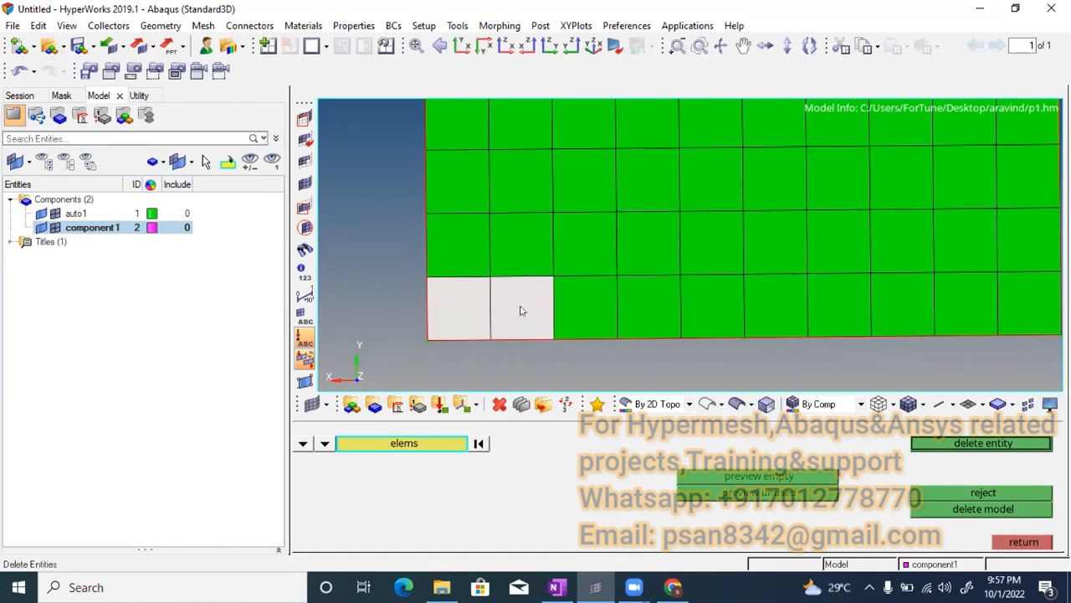
pyautogui.moveTo(584, 313); pyautogui.dragTo(944, 299)
pyautogui.click(946, 298)
pyautogui.keyDown('ctrl'); pyautogui.scroll(-3, 886, 294); pyautogui.keyUp('ctrl')
pyautogui.keyDown('ctrl'); pyautogui.moveTo(772, 294); pyautogui.dragTo(630, 294, button='right'); pyautogui.keyUp('ctrl')
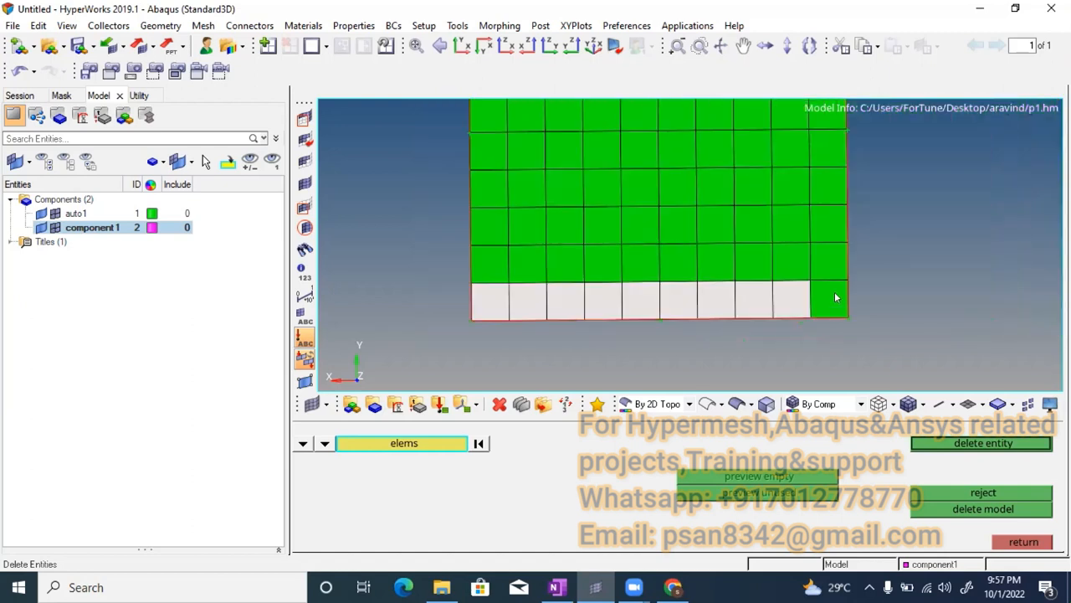
pyautogui.click(836, 296)
pyautogui.click(828, 266)
pyautogui.moveTo(795, 273)
pyautogui.mouseDown()
pyautogui.moveTo(569, 281)
pyautogui.moveTo(578, 298)
pyautogui.mouseUp()
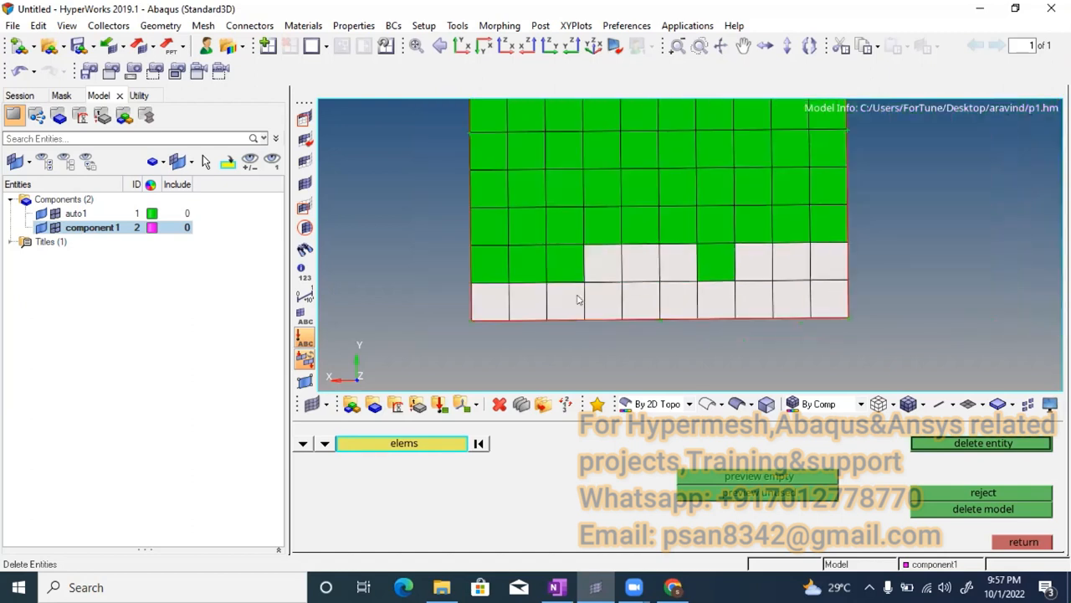
pyautogui.keyDown('ctrl'); pyautogui.scroll(-2, 571, 300); pyautogui.keyUp('ctrl')
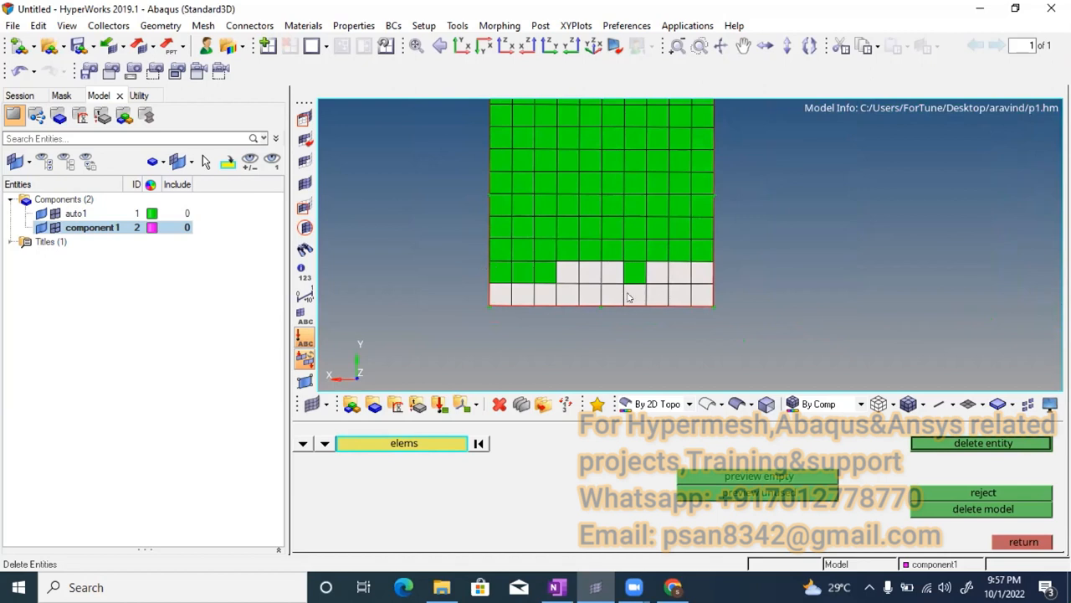
# Extend the element selection with selection windows to the bottom nine rows, leaving out the top row.
pyautogui.keyDown('ctrl'); pyautogui.moveTo(482, 257); pyautogui.dragTo(477, 257); pyautogui.keyUp('ctrl')
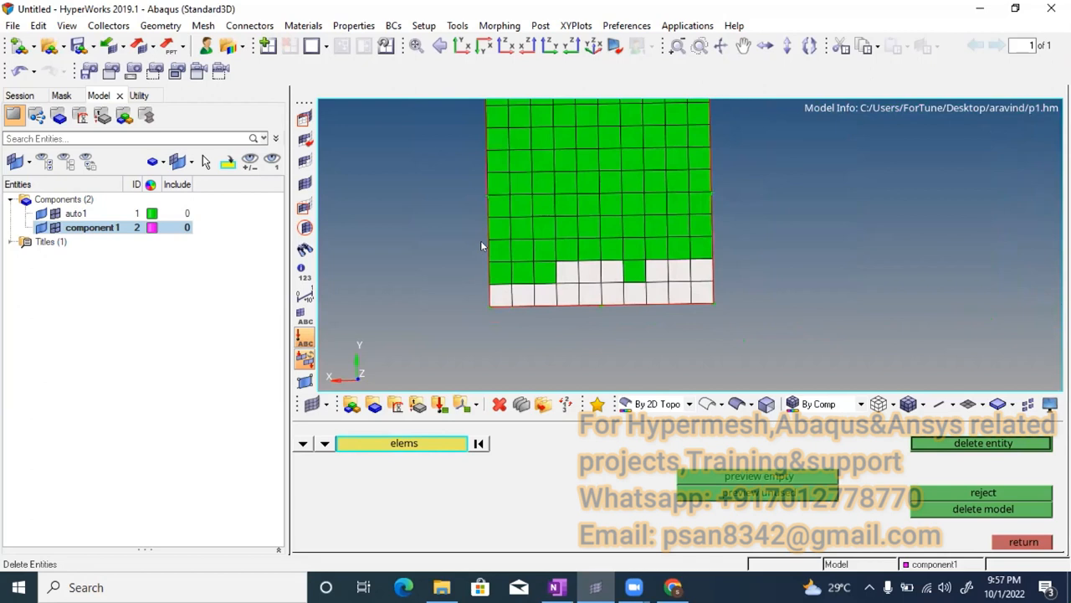
pyautogui.keyDown('shift'); pyautogui.moveTo(481, 243); pyautogui.dragTo(485, 246); pyautogui.keyUp('shift')
pyautogui.keyDown('shift'); pyautogui.moveTo(543, 284); pyautogui.dragTo(780, 340); pyautogui.keyUp('shift')
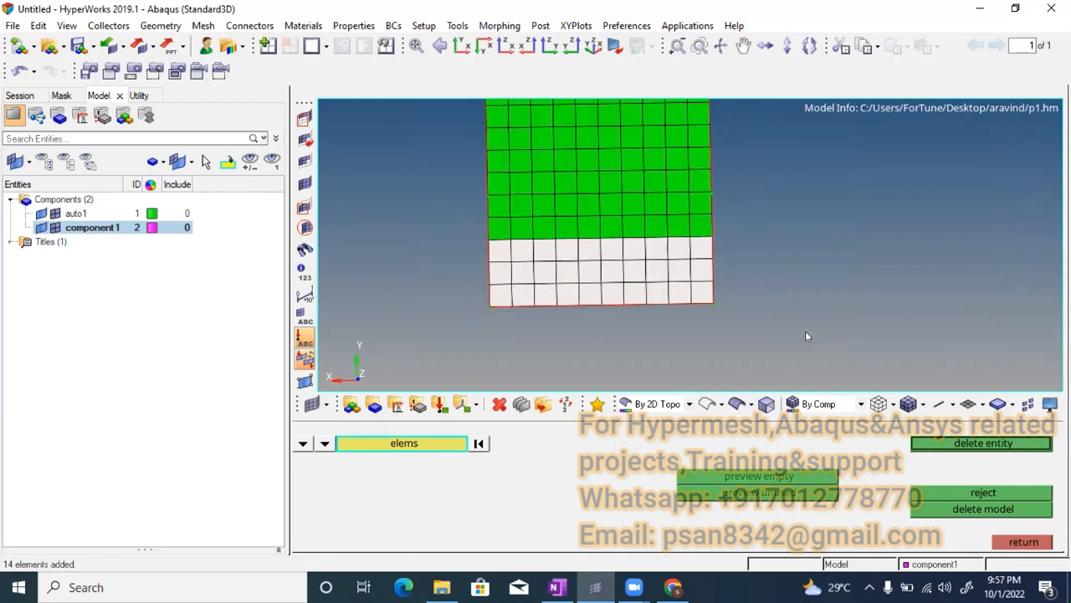
pyautogui.keyDown('shift'); pyautogui.moveTo(464, 194); pyautogui.dragTo(894, 364); pyautogui.keyUp('shift')
pyautogui.keyDown('ctrl'); pyautogui.moveTo(637, 237); pyautogui.dragTo(631, 269, button='right'); pyautogui.keyUp('ctrl')
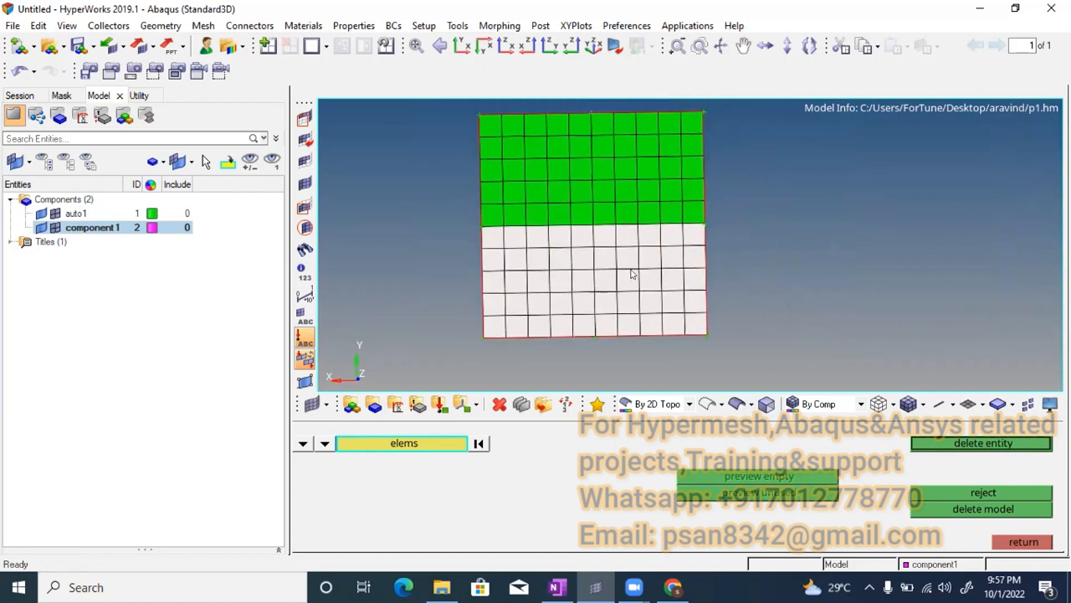
pyautogui.keyDown('shift'); pyautogui.moveTo(446, 183); pyautogui.dragTo(810, 344); pyautogui.keyUp('shift')
pyautogui.keyDown('shift'); pyautogui.moveTo(434, 136); pyautogui.dragTo(812, 293); pyautogui.keyUp('shift')
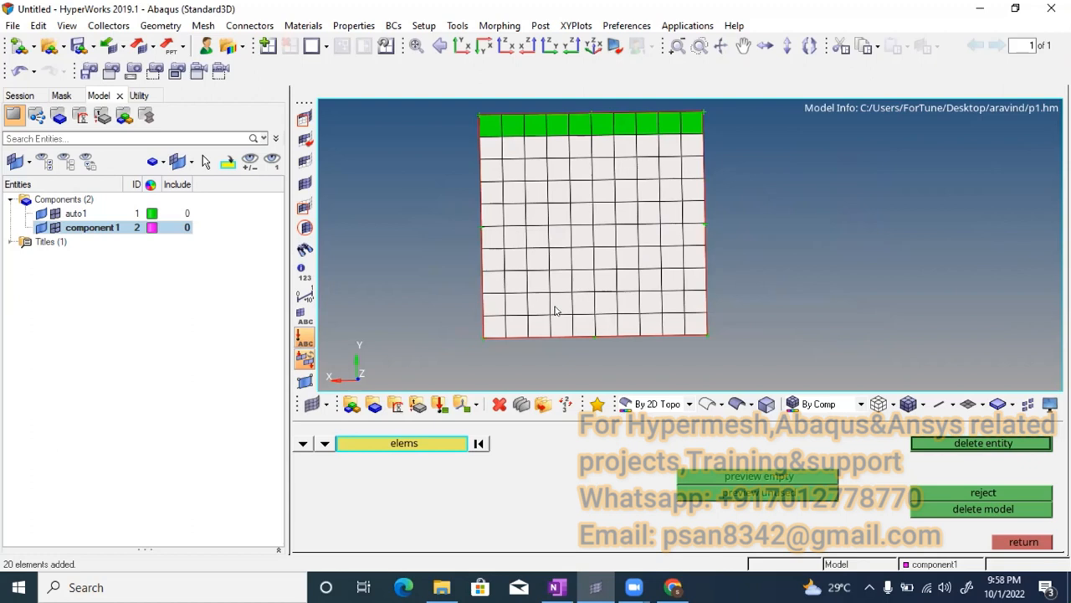
# Remove all nine selected element rows from the selection with deselection windows.
pyautogui.scroll(-1, 611, 327)
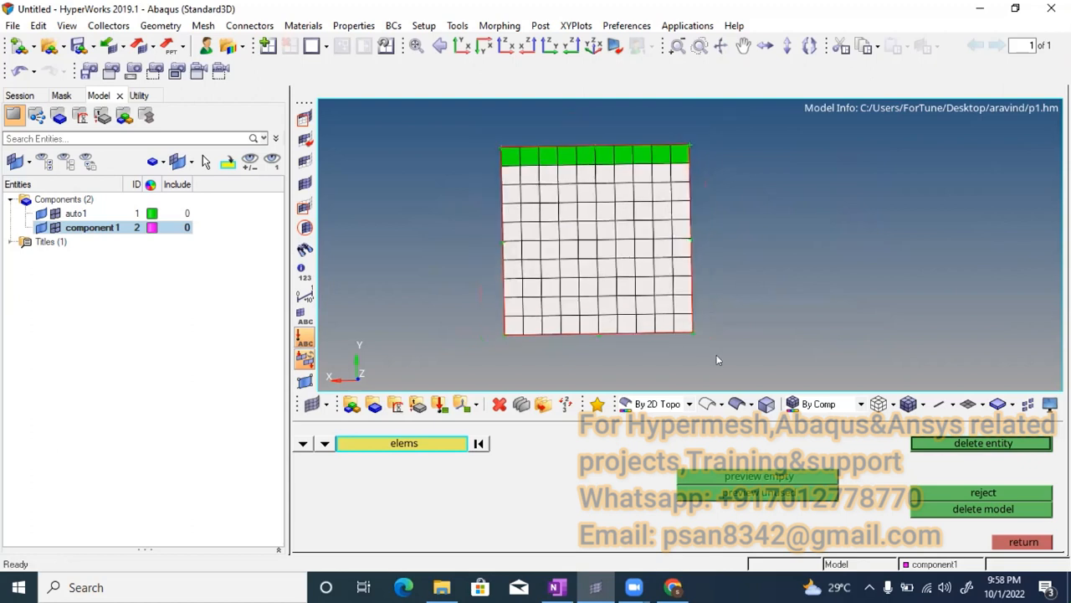
pyautogui.keyDown('shift'); pyautogui.moveTo(716, 360); pyautogui.dragTo(421, 270, button='right'); pyautogui.keyUp('shift')
pyautogui.keyDown('shift'); pyautogui.moveTo(758, 328); pyautogui.dragTo(458, 221, button='right'); pyautogui.keyUp('shift')
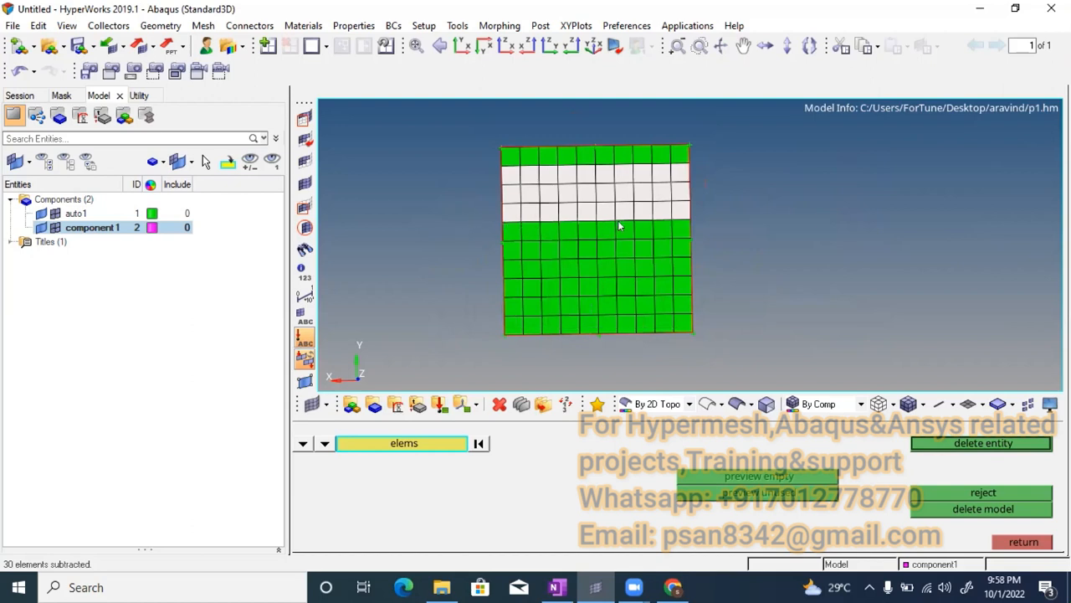
pyautogui.keyDown('shift'); pyautogui.moveTo(741, 242); pyautogui.dragTo(457, 192, button='right'); pyautogui.keyUp('shift')
pyautogui.keyDown('shift'); pyautogui.moveTo(716, 228); pyautogui.dragTo(405, 132, button='right'); pyautogui.keyUp('shift')
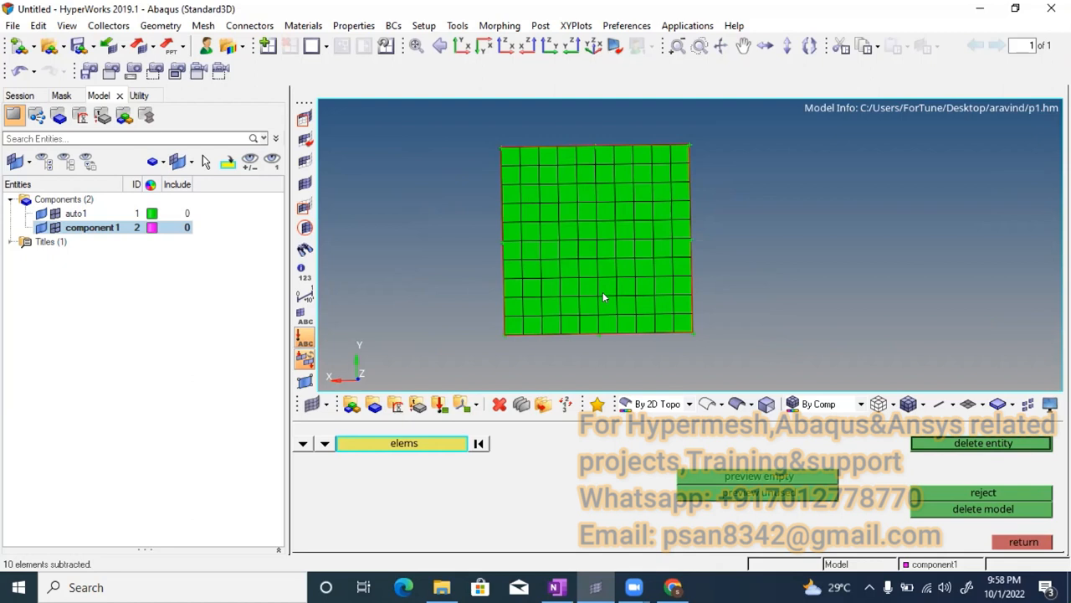
# Delete the lower corner element, the element above it and the element beside it in the bottom row, one at a time.
pyautogui.scroll(5, 504, 315)
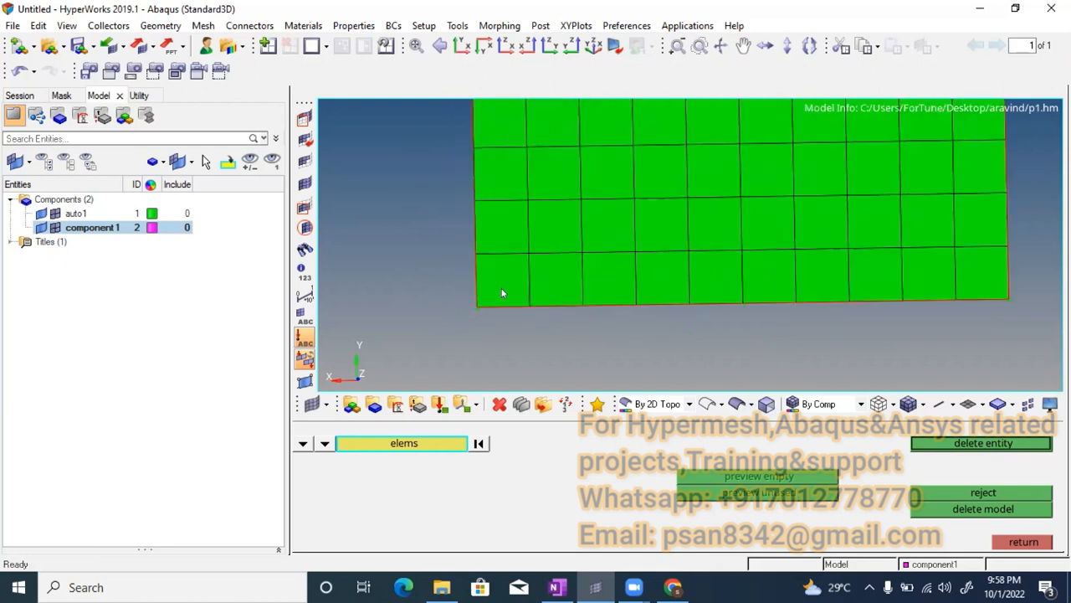
pyautogui.click(502, 293)
pyautogui.keyDown('ctrl'); pyautogui.moveTo(503, 281); pyautogui.dragTo(504, 297, button='right'); pyautogui.keyUp('ctrl')
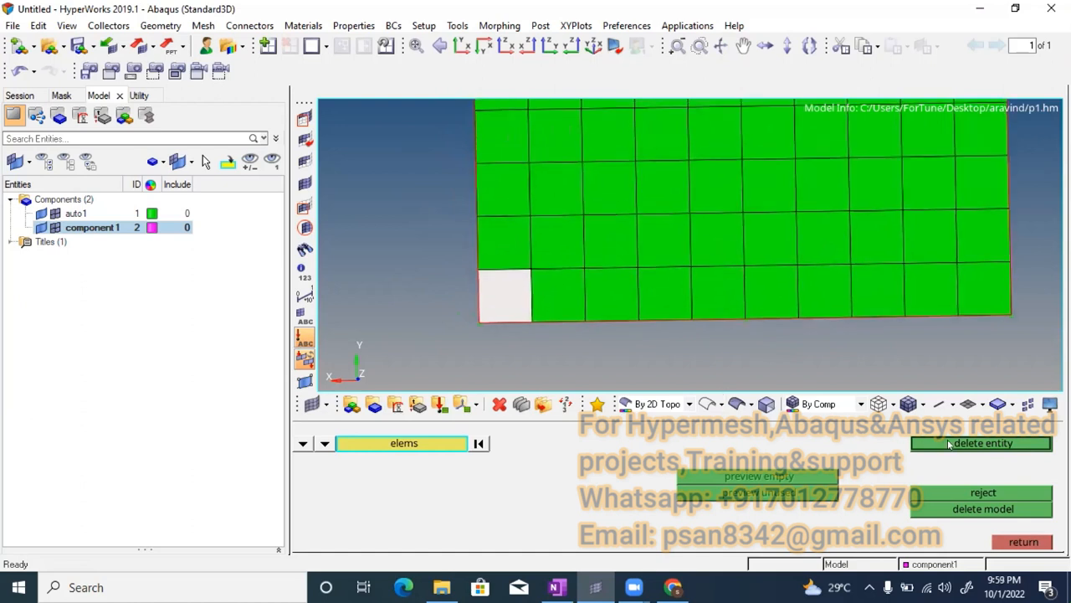
pyautogui.click(951, 444)
pyautogui.keyDown('ctrl'); pyautogui.moveTo(513, 252); pyautogui.dragTo(514, 295, button='right'); pyautogui.keyUp('ctrl')
pyautogui.click(512, 293)
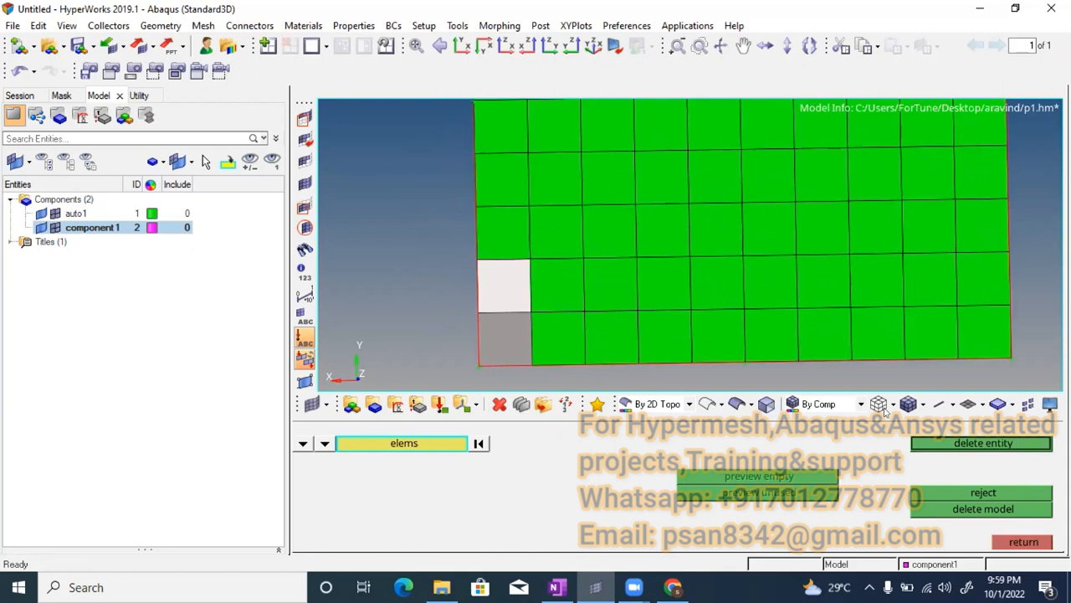
pyautogui.click(936, 442)
pyautogui.click(559, 338)
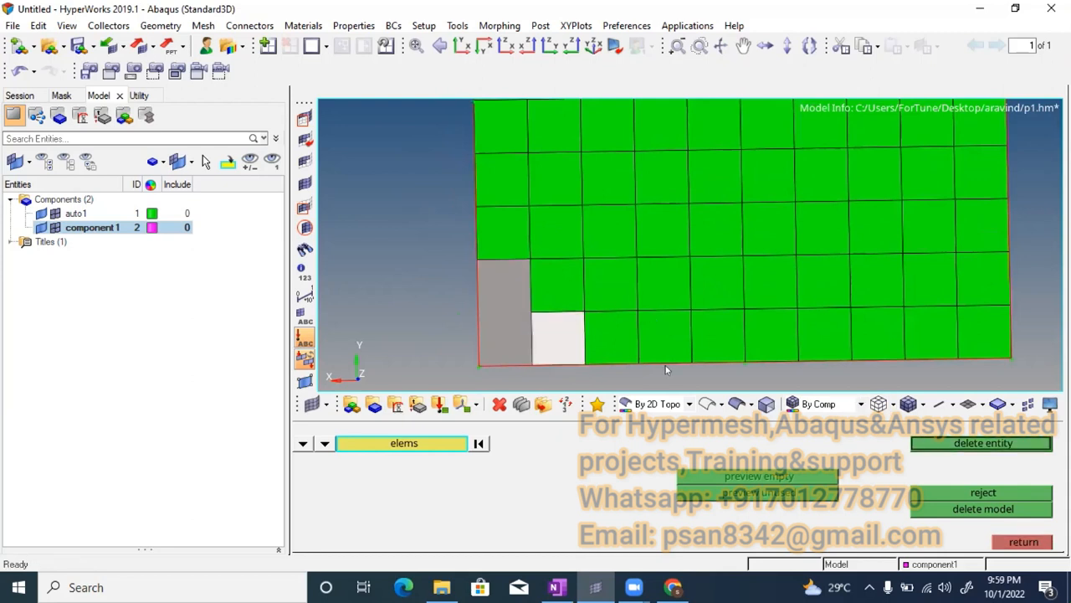
pyautogui.click(967, 441)
# Delete the next three elements of the bottom row beside the existing gap.
pyautogui.scroll(-3, 717, 307)
pyautogui.click(658, 317)
pyautogui.click(713, 314)
pyautogui.click(680, 313)
pyautogui.middleClick(708, 334)
pyautogui.scroll(-1, 708, 335)
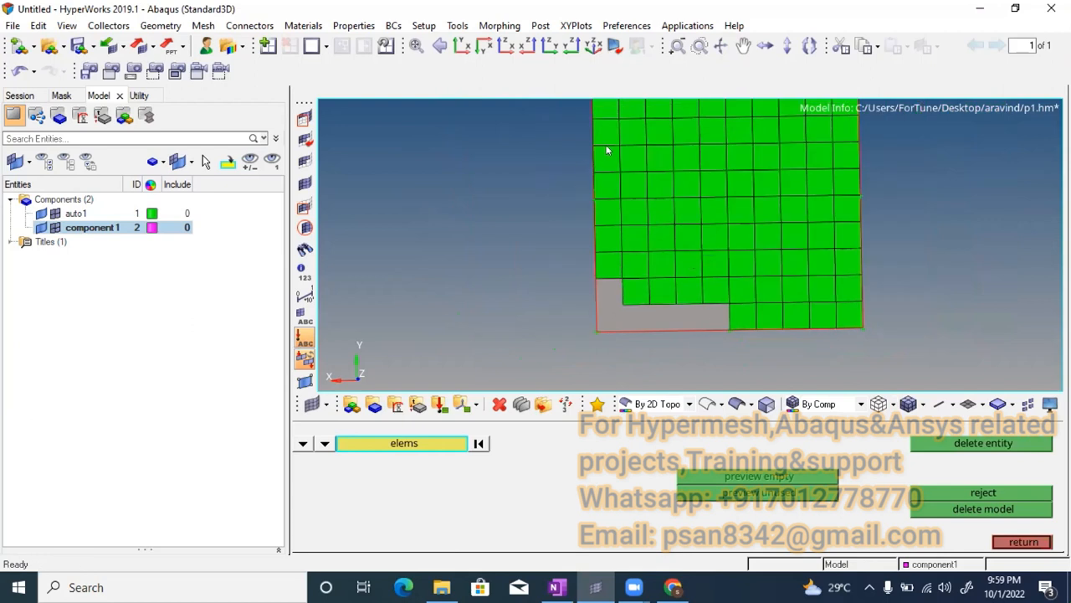
# Undo all element deletions to restore the full plate mesh, and leave the Delete tool.
pyautogui.hotkey('ctrl', 'z')
pyautogui.hotkey('ctrl', 'z')
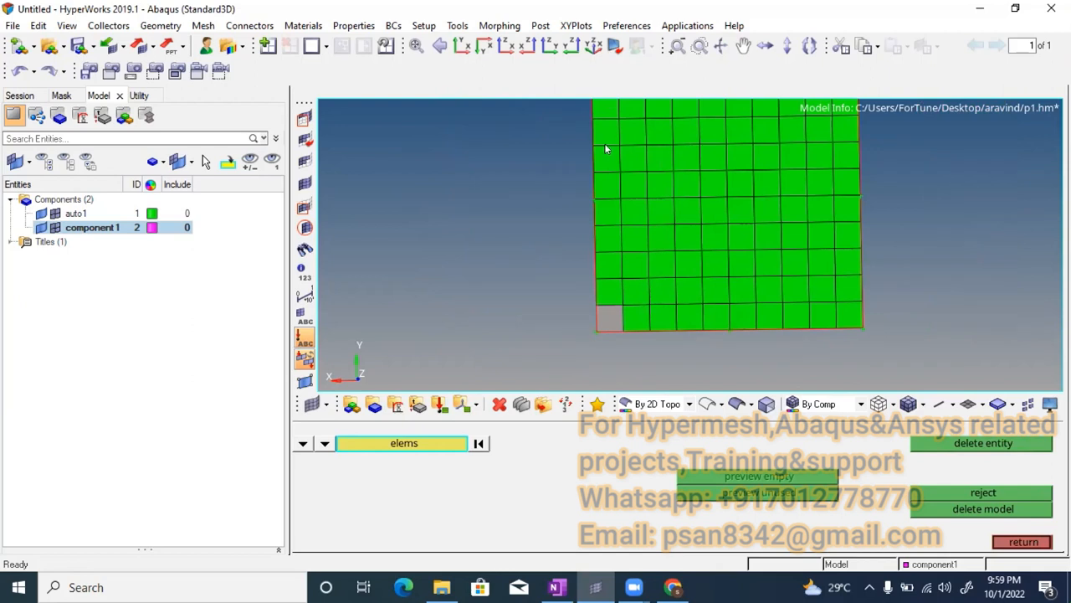
pyautogui.hotkey('ctrl', 'z')
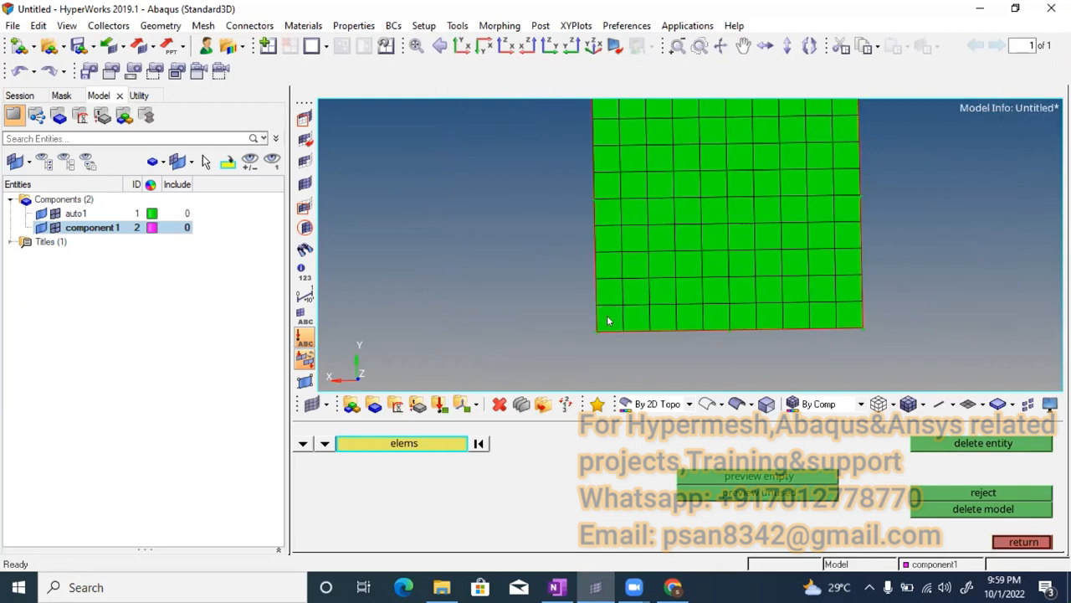
pyautogui.keyDown('ctrl'); pyautogui.moveTo(605, 316); pyautogui.dragTo(558, 308, button='right'); pyautogui.keyUp('ctrl')
pyautogui.keyDown('ctrl'); pyautogui.scroll(1, 554, 208); pyautogui.keyUp('ctrl')
pyautogui.keyDown('ctrl'); pyautogui.scroll(-2, 556, 208); pyautogui.keyUp('ctrl')
pyautogui.press('Escape')
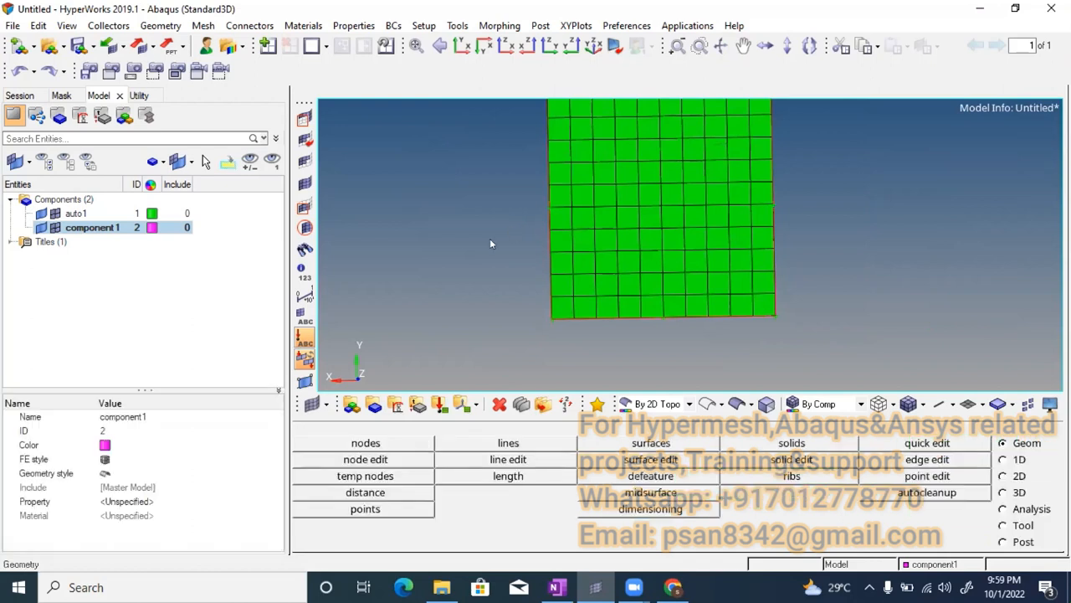
# Isolate only the auto1 component in the model.
pyautogui.press('d')
pyautogui.press('Escape')
pyautogui.click(80, 215)
pyautogui.rightClick(81, 218)
pyautogui.click(54, 296)
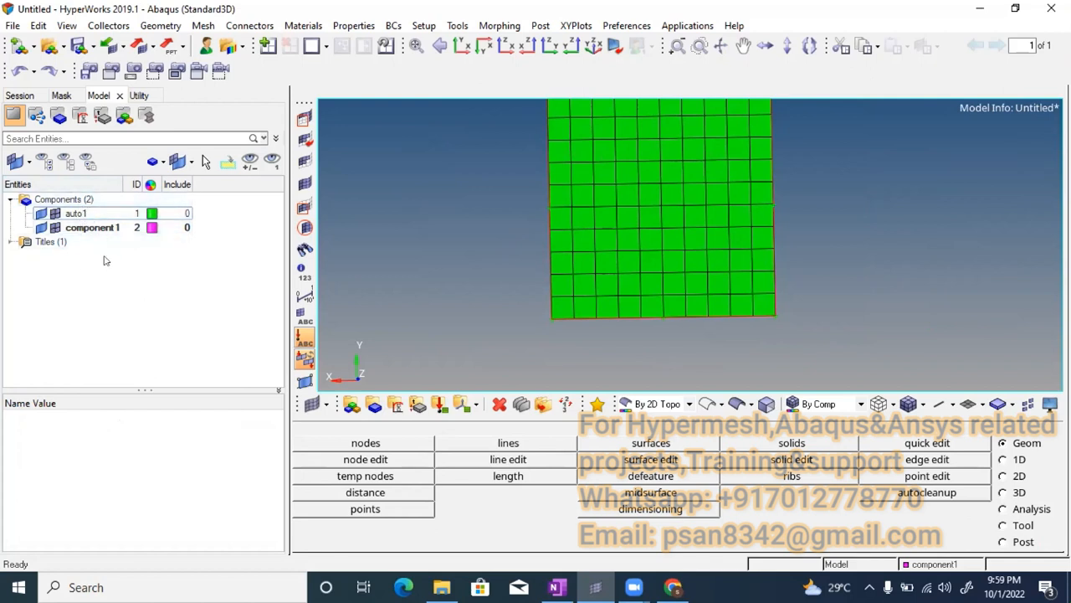
pyautogui.rightClick(90, 214)
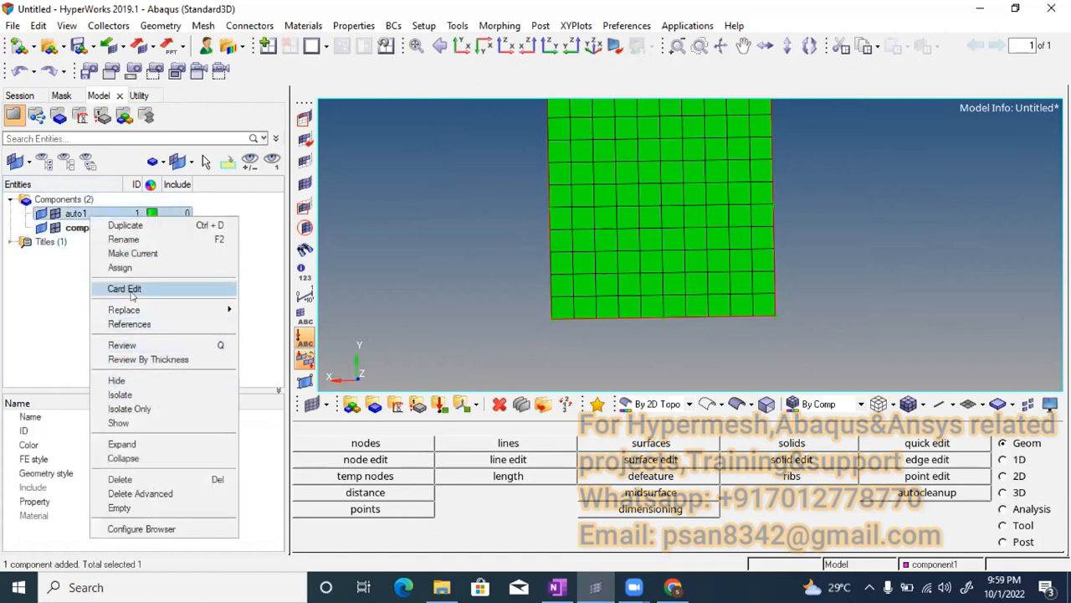
pyautogui.click(134, 408)
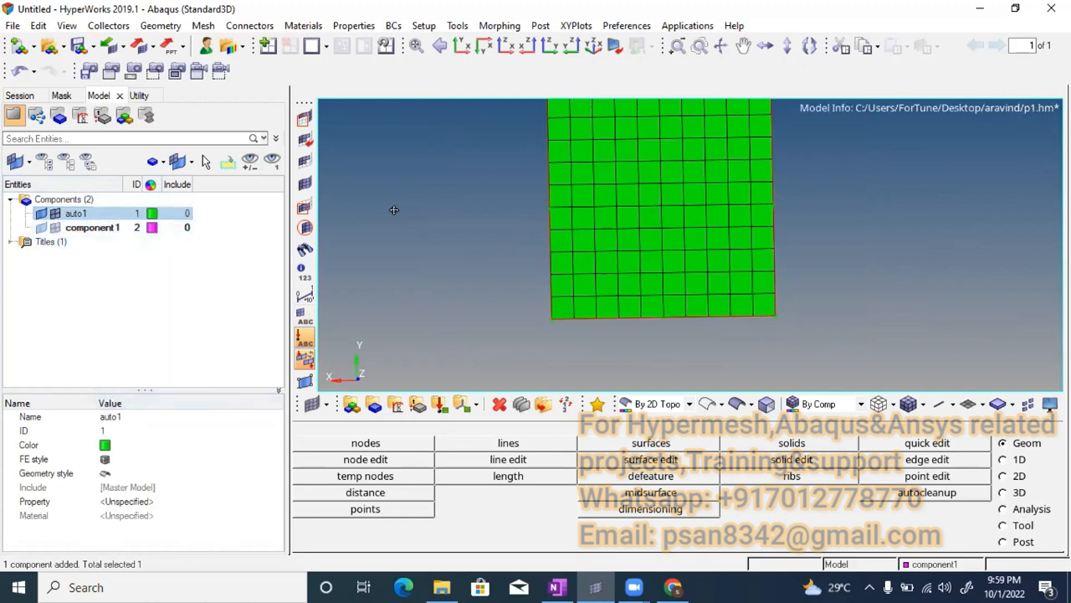
# Hide the elements of component auto1 and show them again.
pyautogui.scroll(-3, 423, 209)
pyautogui.click(55, 213)
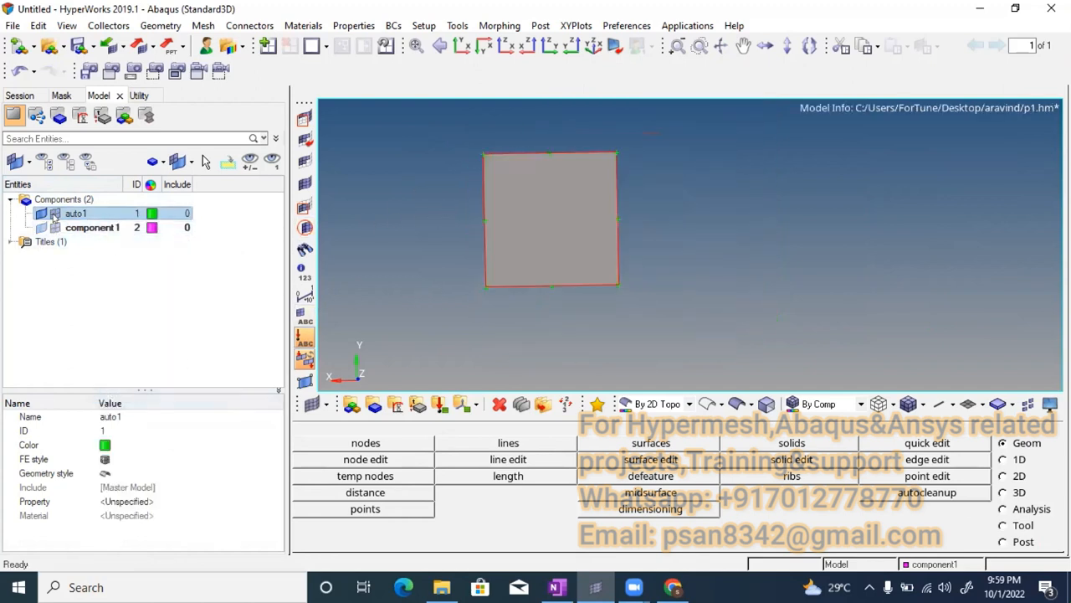
pyautogui.click(55, 213)
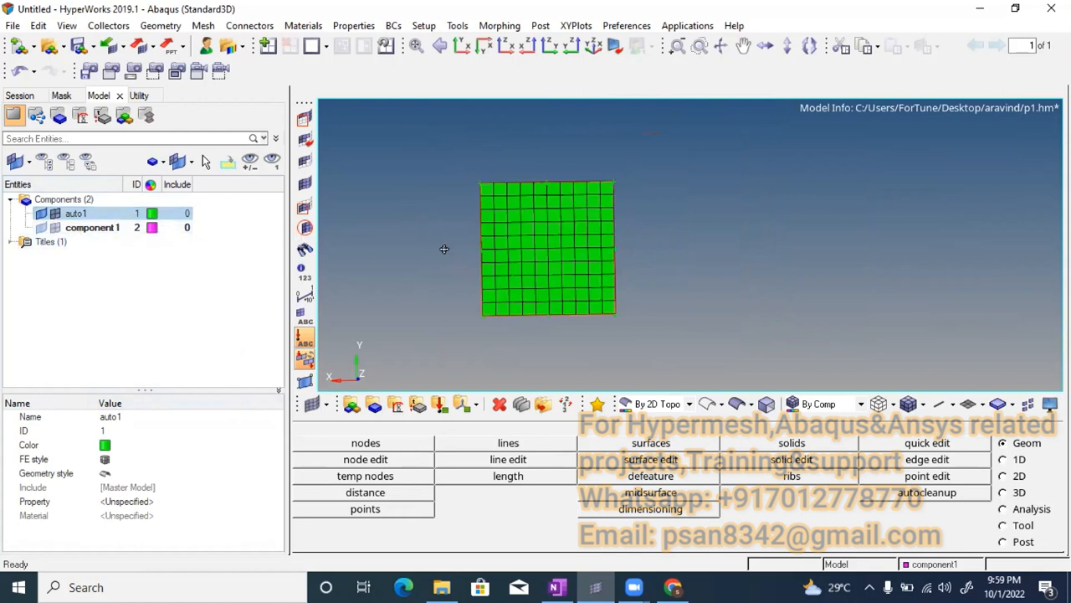
pyautogui.scroll(2, 431, 251)
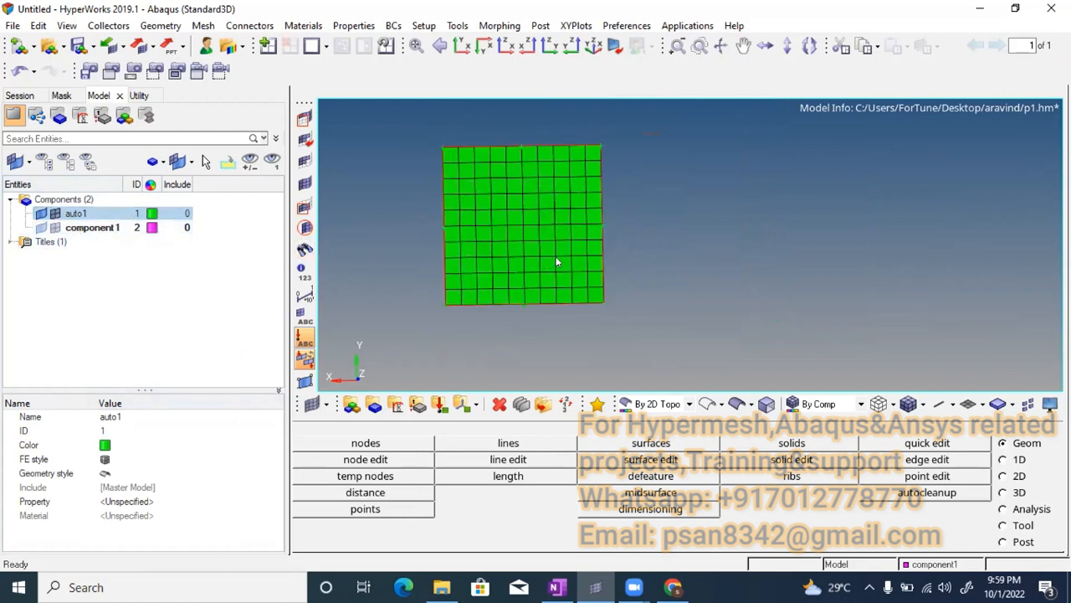
# Toggle the element display of component auto1 repeatedly, leaving its elements hidden and only the plate geometry displayed.
pyautogui.click(55, 214)
pyautogui.doubleClick(55, 214)
pyautogui.click(54, 214)
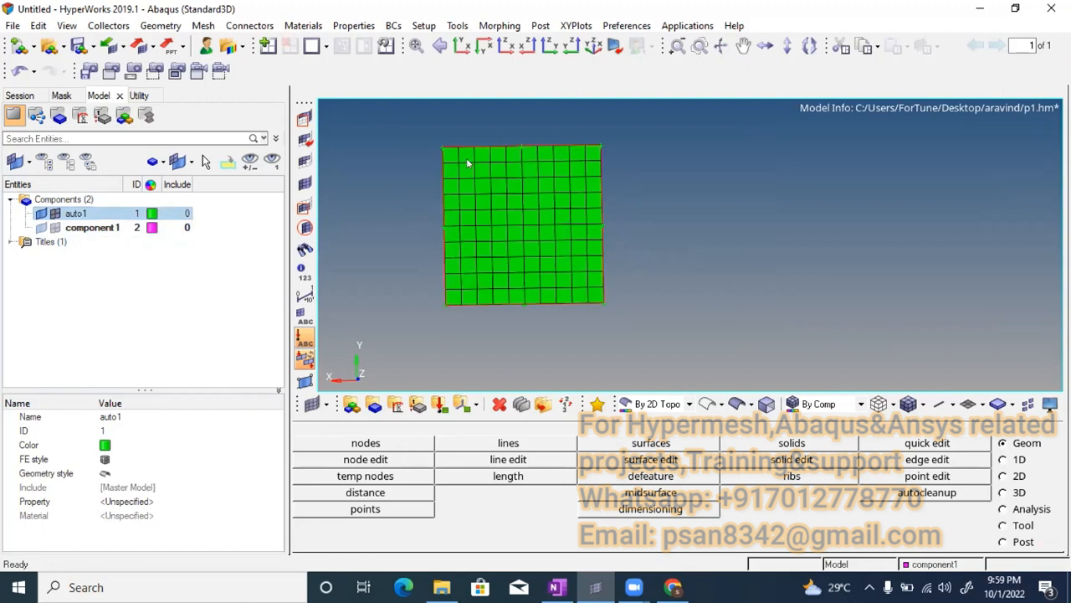
pyautogui.click(55, 214)
pyautogui.click(55, 214)
pyautogui.click(55, 213)
pyautogui.click(54, 213)
pyautogui.click(54, 213)
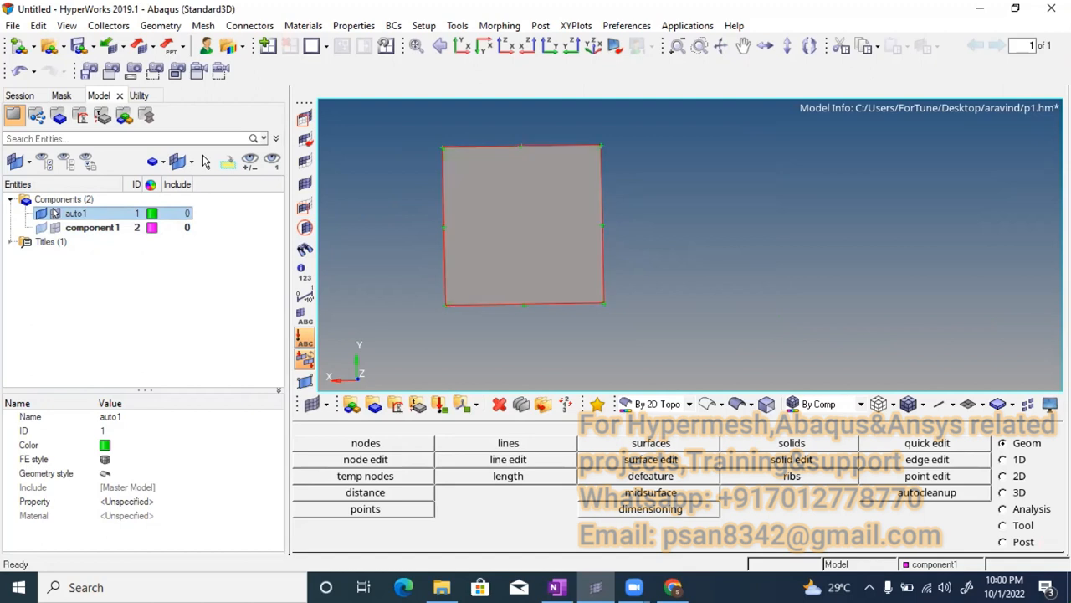
pyautogui.moveTo(497, 257)
pyautogui.keyDown('ctrl'); pyautogui.mouseDown()
pyautogui.moveTo(490, 246)
pyautogui.moveTo(538, 297)
pyautogui.moveTo(519, 260)
pyautogui.moveTo(513, 282)
pyautogui.mouseUp(); pyautogui.keyUp('ctrl')
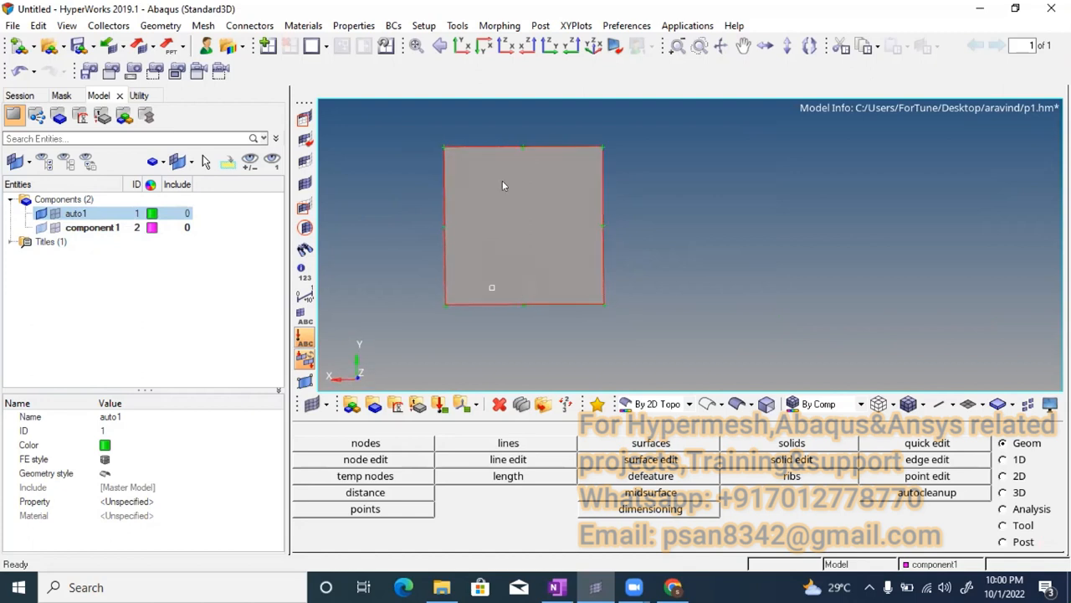
# Delete the plate's surface by setting the Delete tool's entity type to surfs.
pyautogui.click(499, 405)
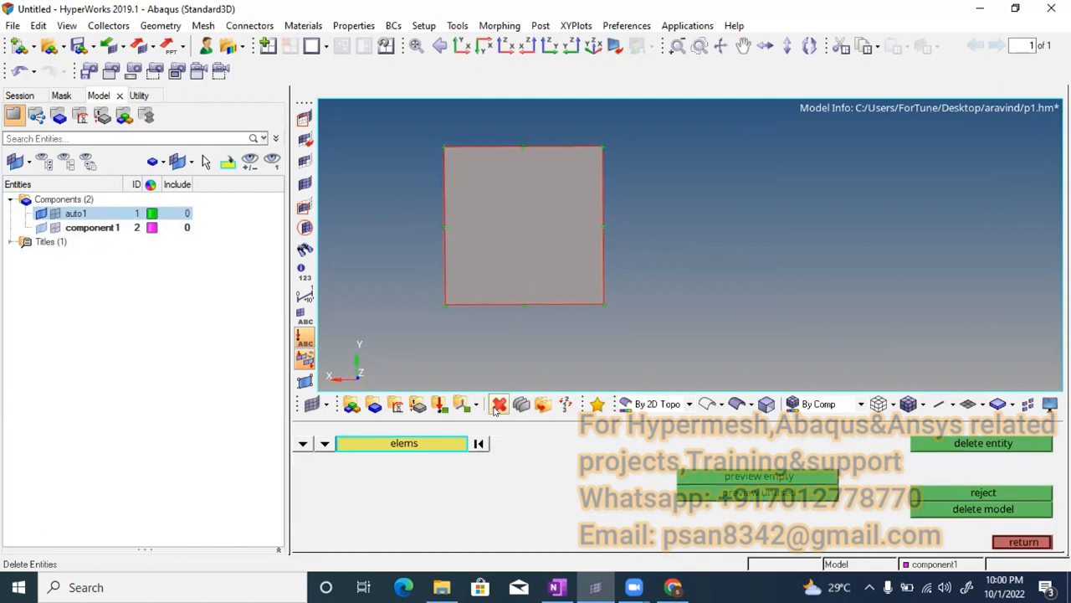
pyautogui.press('Escape')
pyautogui.press('F2')
pyautogui.click(304, 446)
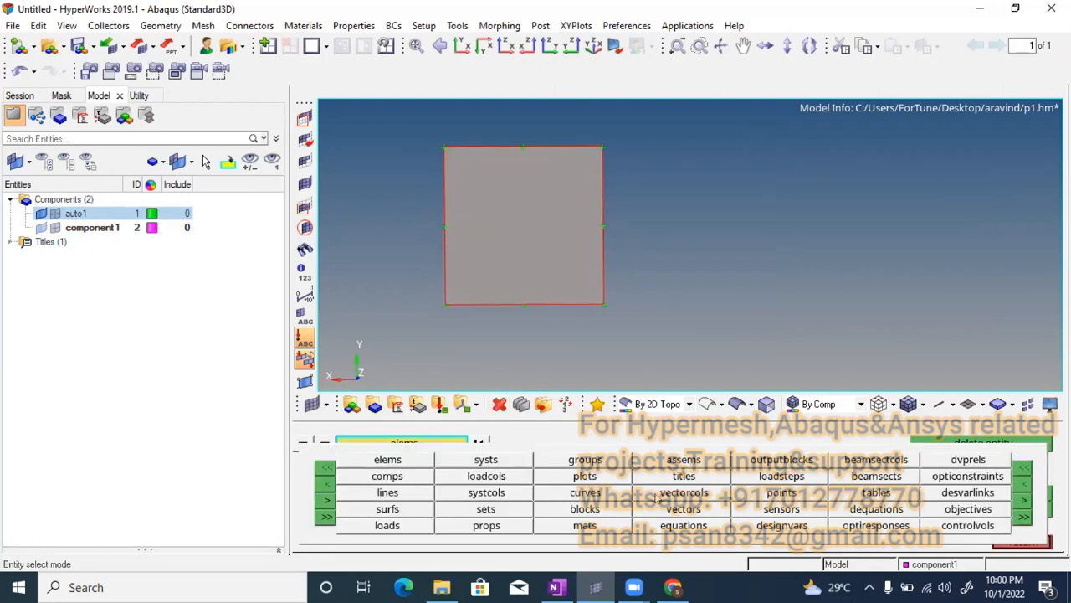
pyautogui.click(393, 509)
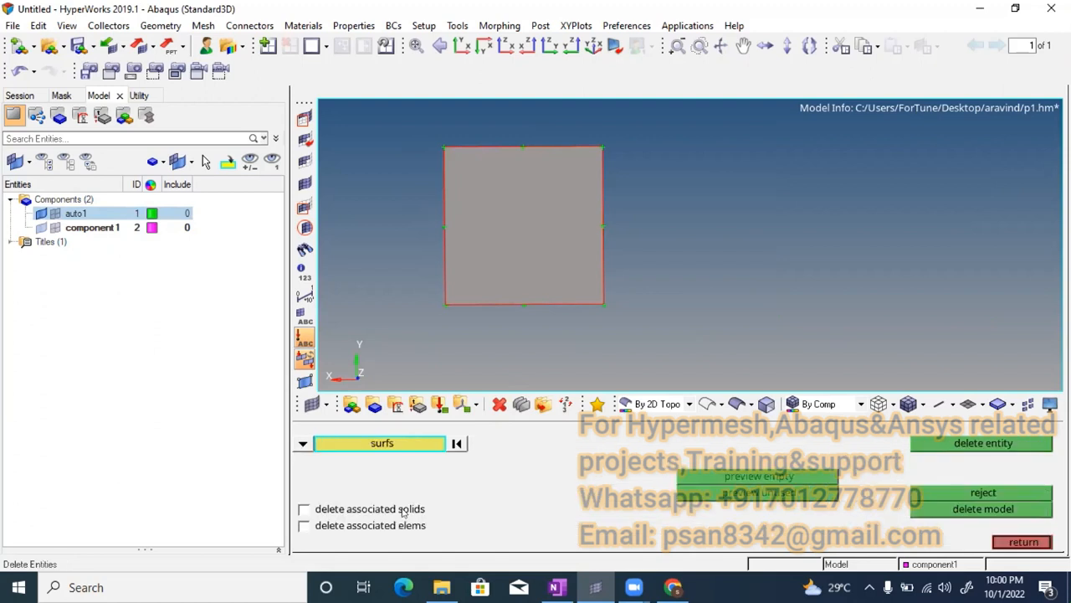
pyautogui.click(467, 286)
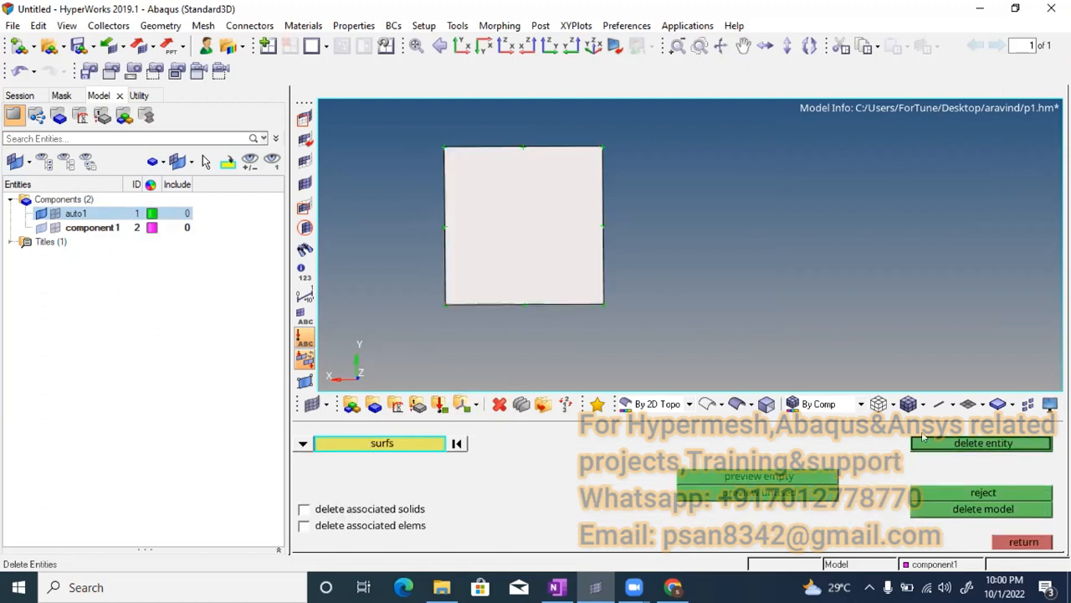
pyautogui.click(930, 444)
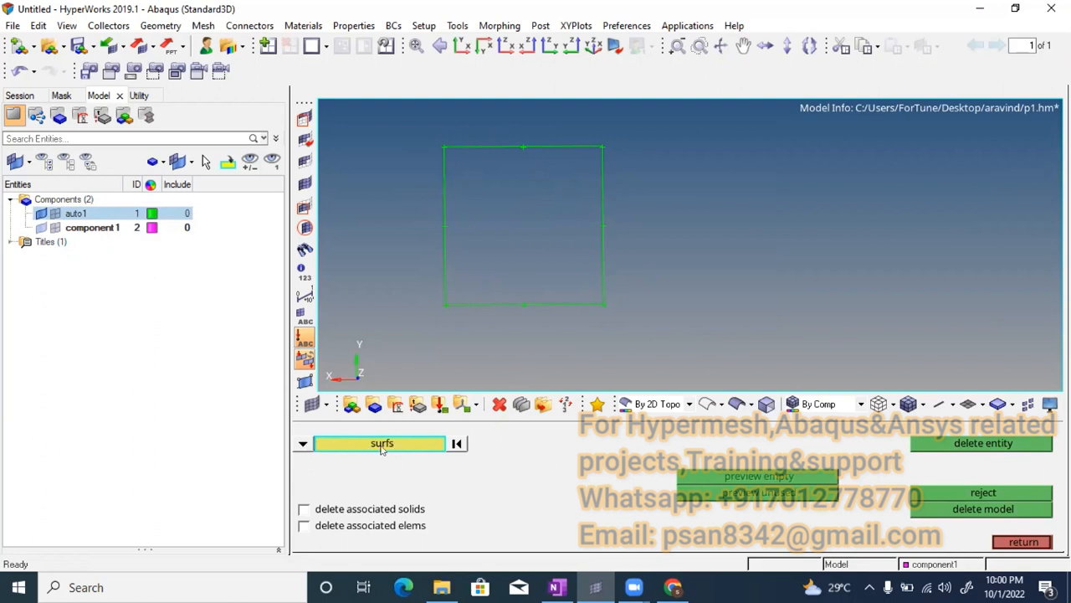
# Set the Delete tool's entity type to lines and delete all remaining outline lines of the plate.
pyautogui.click(304, 446)
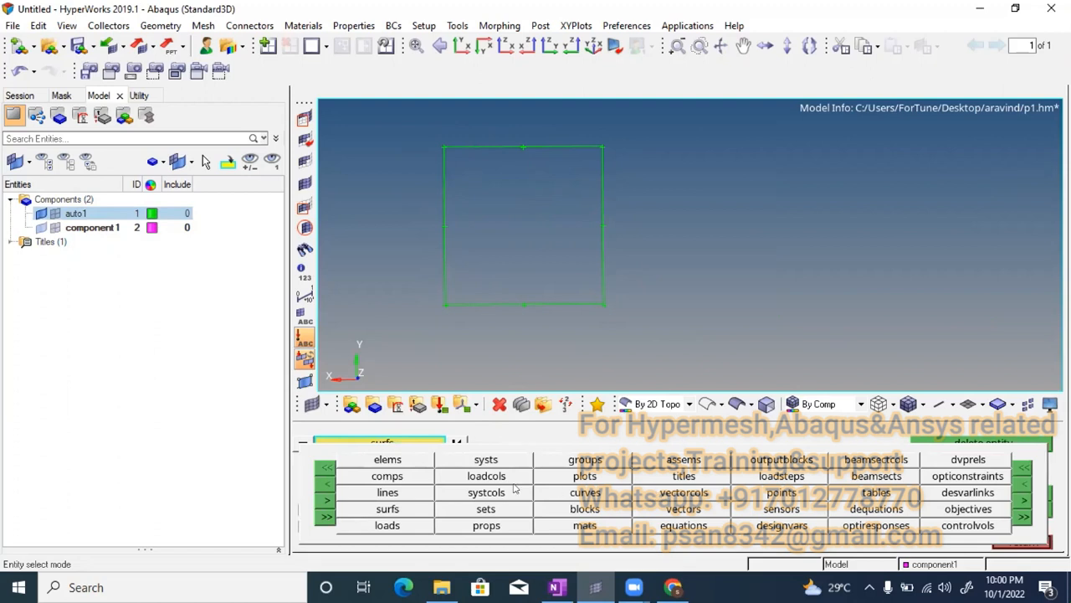
pyautogui.click(401, 496)
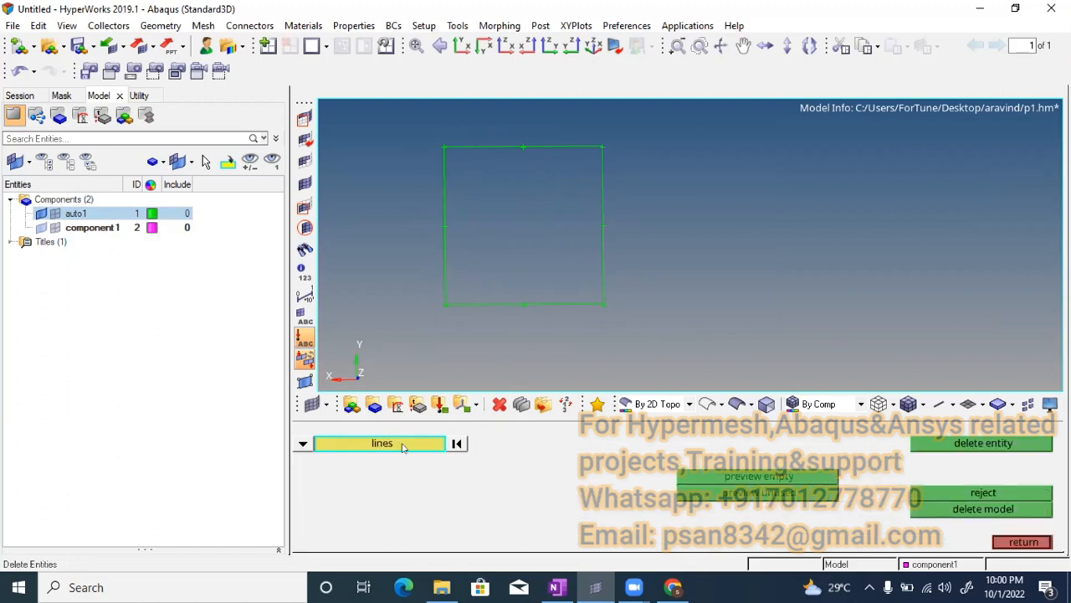
pyautogui.moveTo(428, 130); pyautogui.dragTo(702, 356)
pyautogui.click(930, 445)
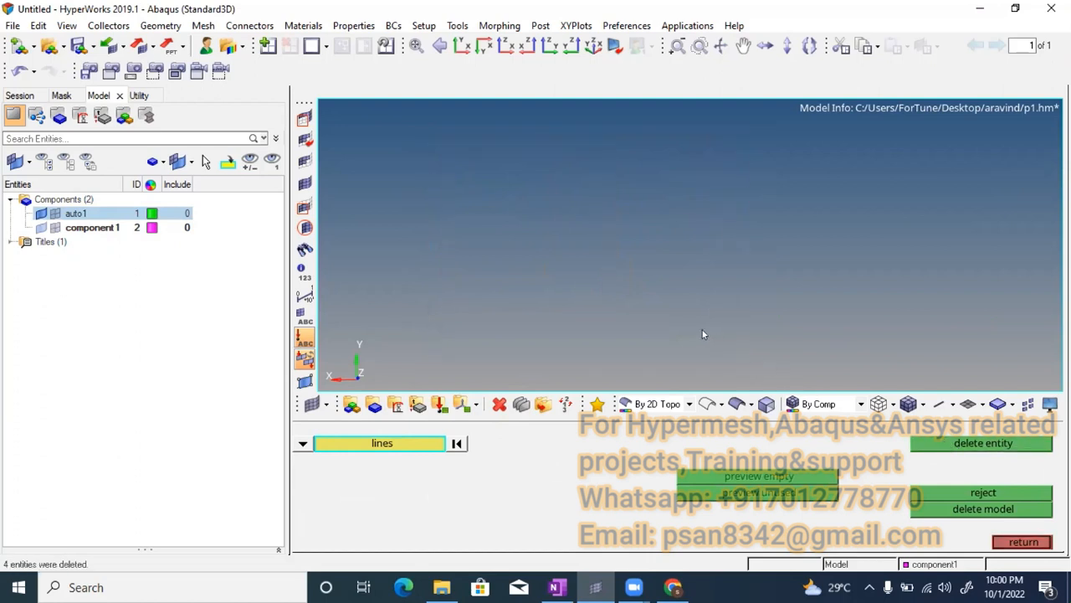
# Undo the line and surface deletions and the element hiding to restore the meshed plate, and leave the Delete tool.
pyautogui.hotkey('ctrl', 'z')
pyautogui.hotkey('ctrl', 'z')
pyautogui.hotkey('ctrl', 'z')
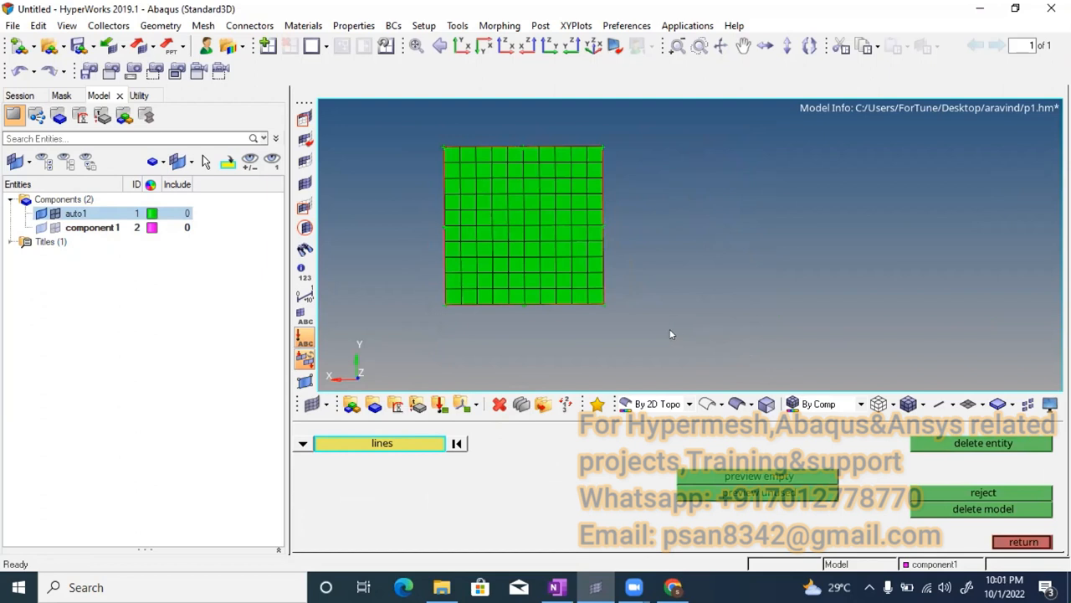
pyautogui.press('super')
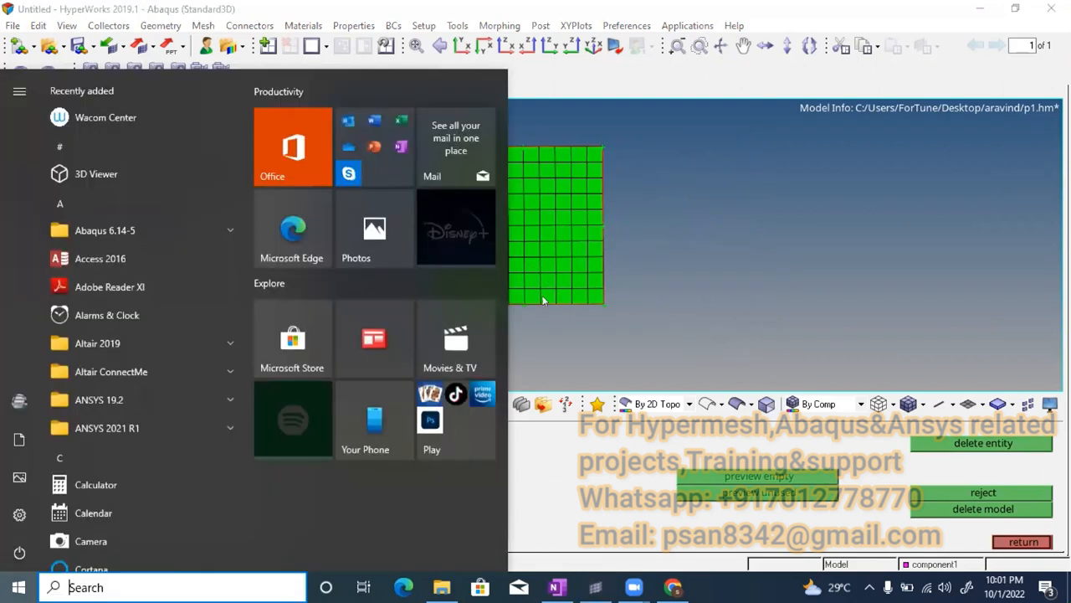
pyautogui.click(577, 334)
pyautogui.keyDown('ctrl'); pyautogui.moveTo(576, 334); pyautogui.dragTo(599, 341, button='right'); pyautogui.keyUp('ctrl')
pyautogui.press('Escape')
# Open the Replace tool and examine the plate's mesh nodes up close.
pyautogui.keyDown('ctrl'); pyautogui.moveTo(533, 294); pyautogui.dragTo(533, 308, button='right'); pyautogui.keyUp('ctrl')
pyautogui.scroll(2, 533, 307)
pyautogui.scroll(-1, 519, 314)
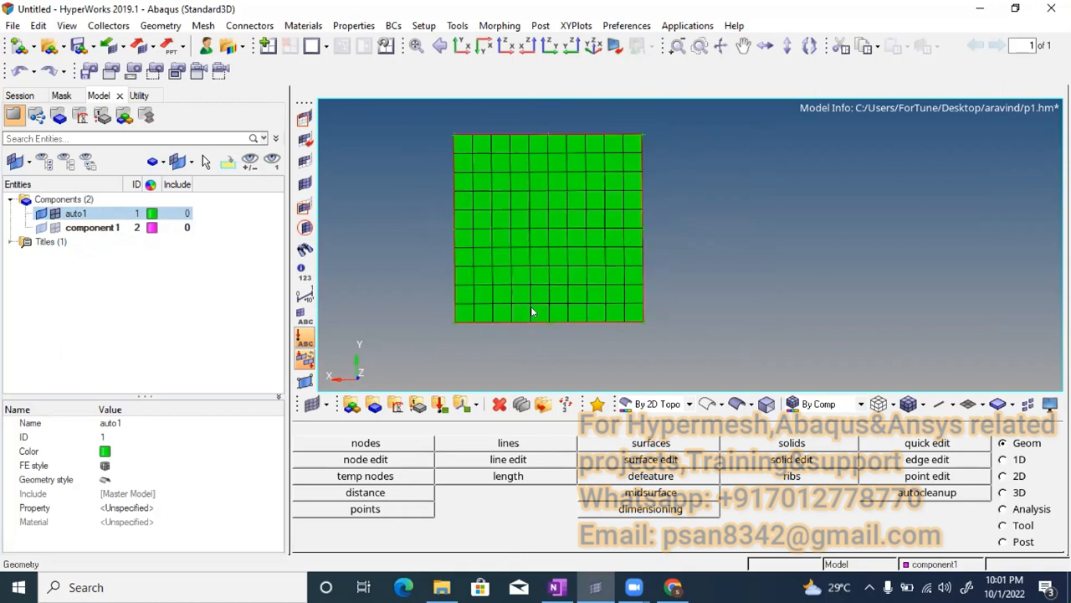
pyautogui.scroll(-1, 533, 312)
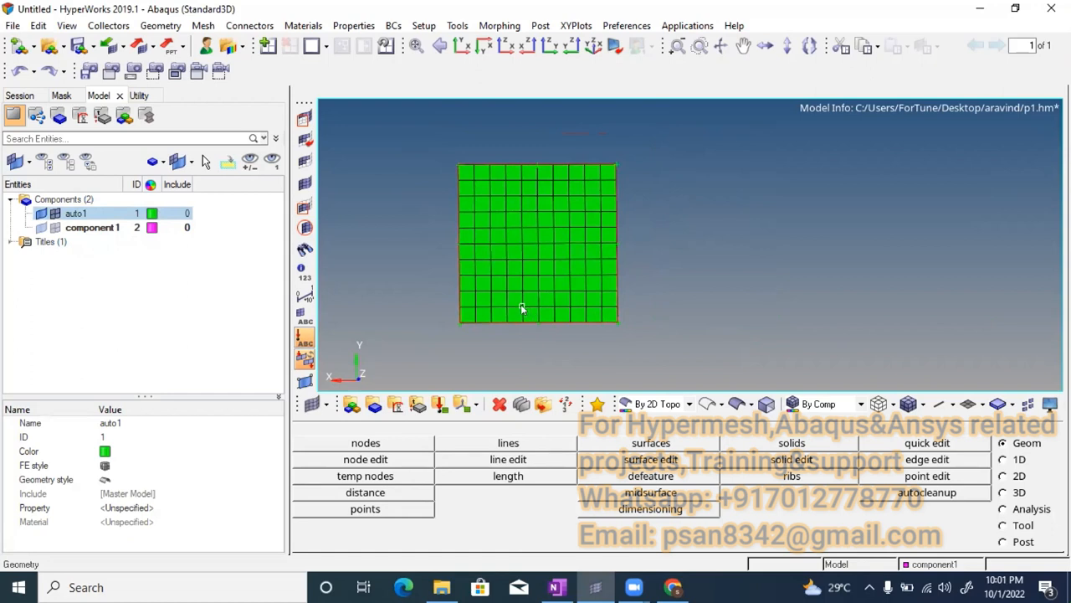
pyautogui.press('F3')
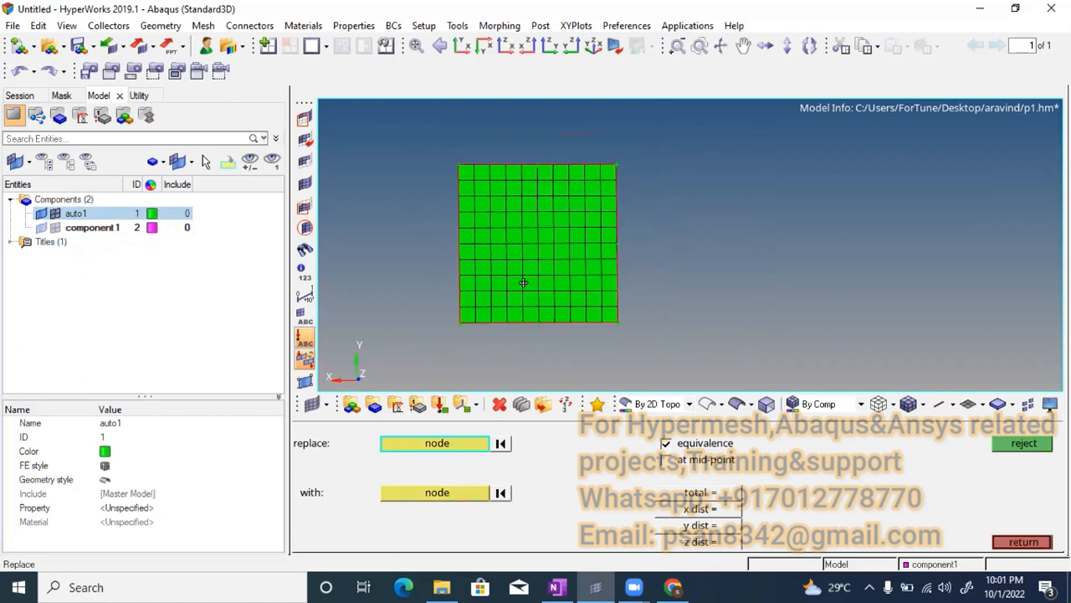
pyautogui.scroll(2, 511, 311)
pyautogui.scroll(2, 493, 315)
pyautogui.scroll(-3, 483, 320)
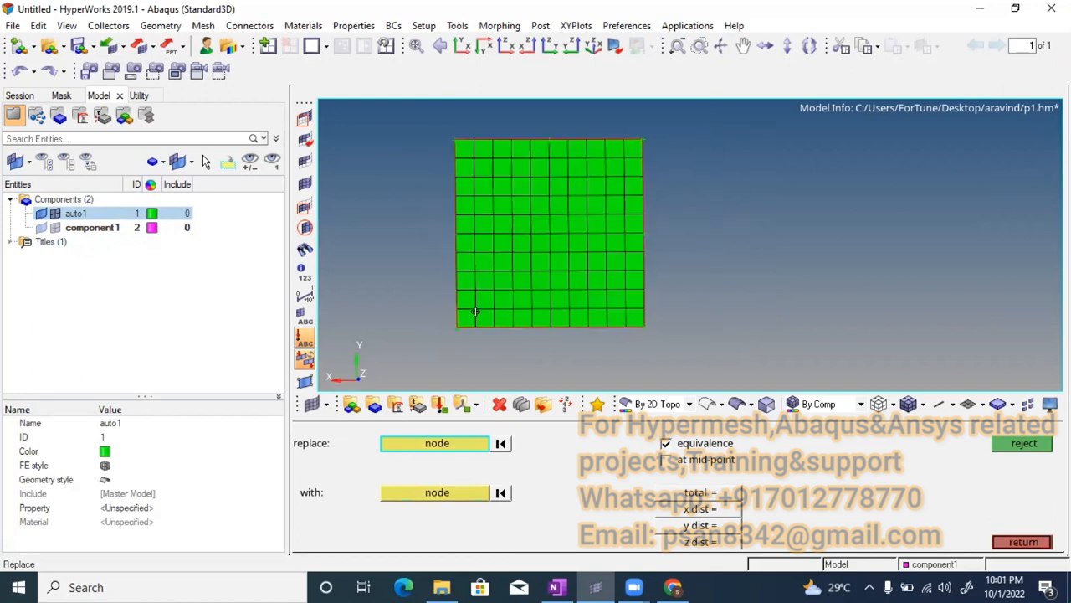
pyautogui.scroll(2, 458, 331)
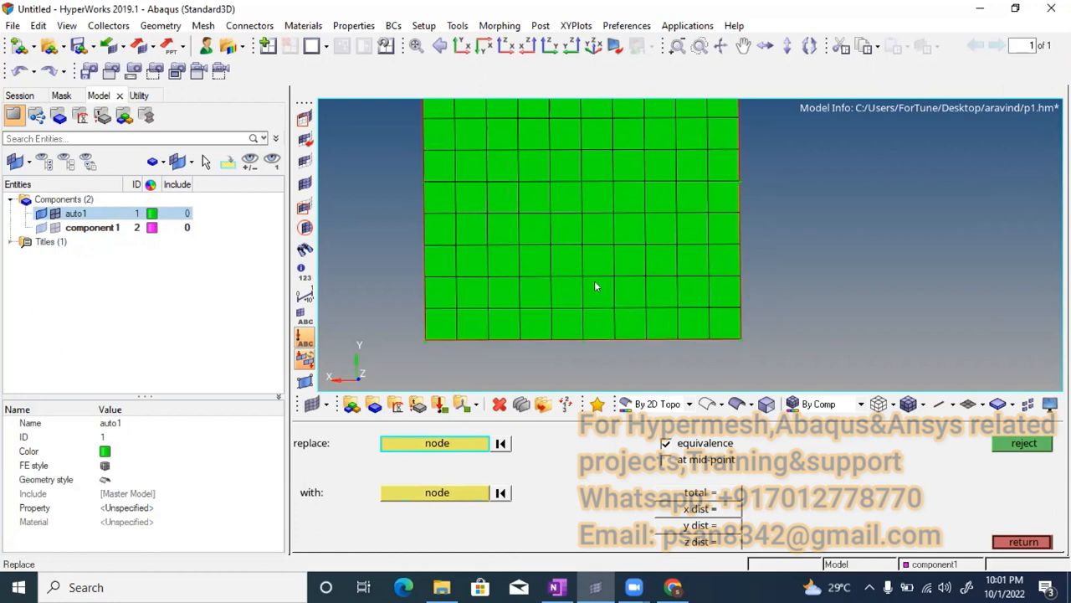
pyautogui.scroll(1, 594, 284)
pyautogui.scroll(-4, 591, 285)
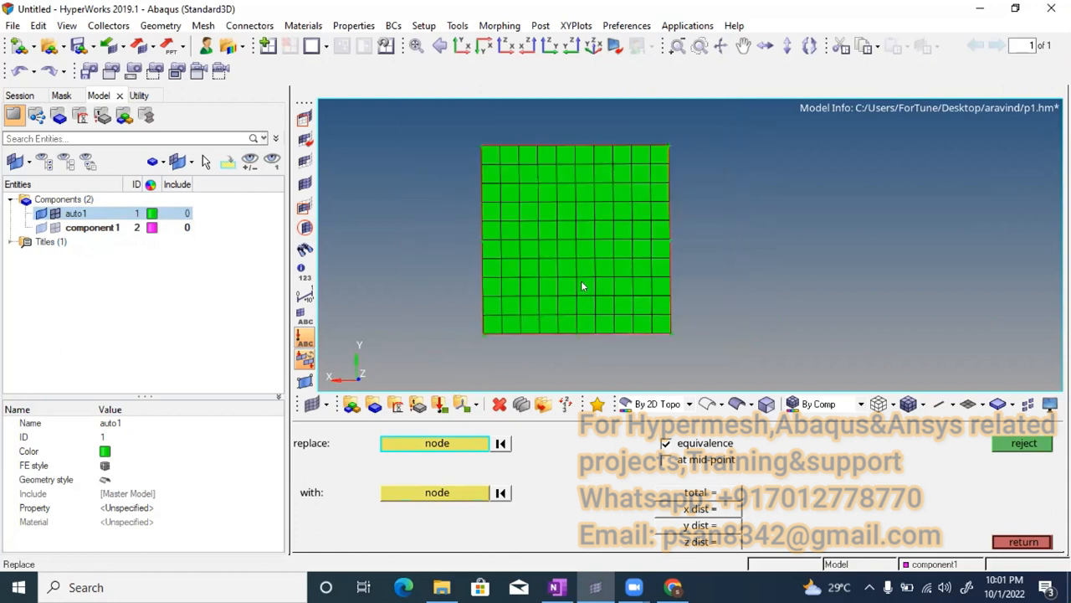
# Bring up the Mask and Delete tools to check their function names, and reopen the Replace tool.
pyautogui.press('F5')
pyautogui.press('F7')
pyautogui.press('Escape')
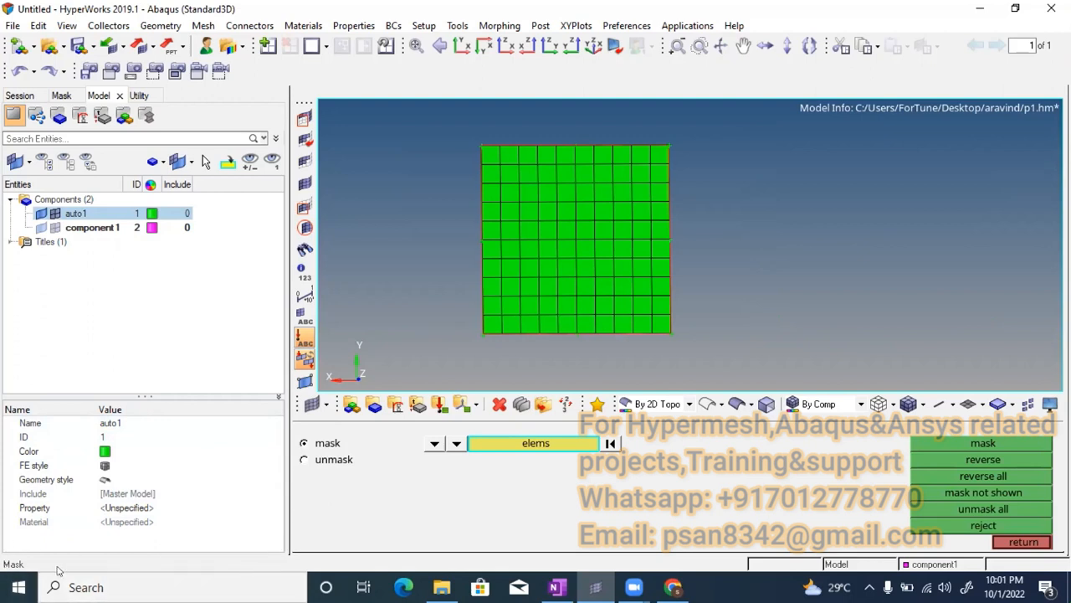
pyautogui.press('F2')
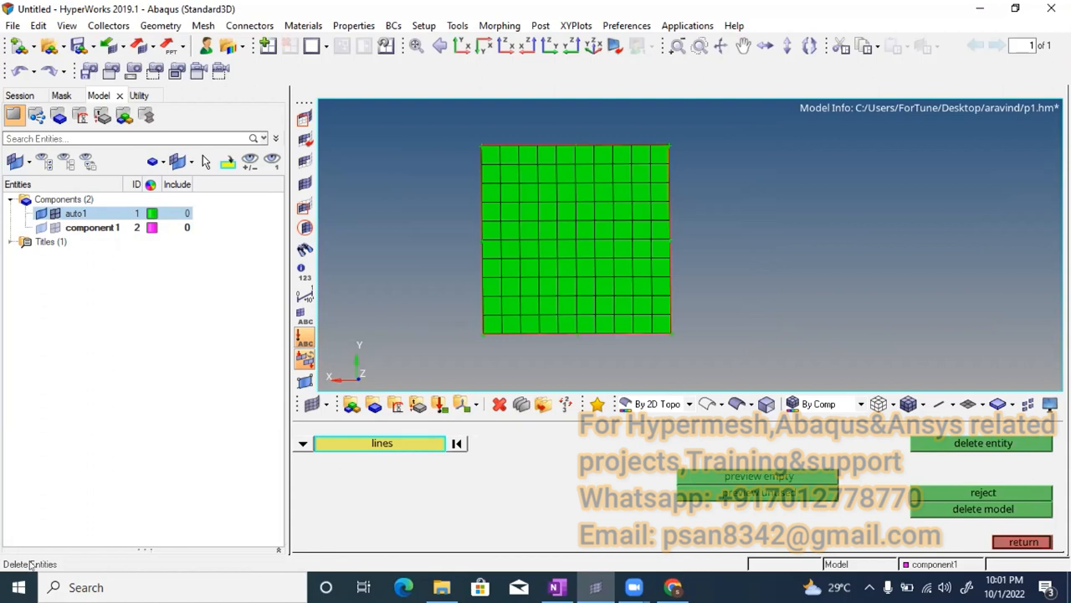
pyautogui.hotkey('shift', 'F3')
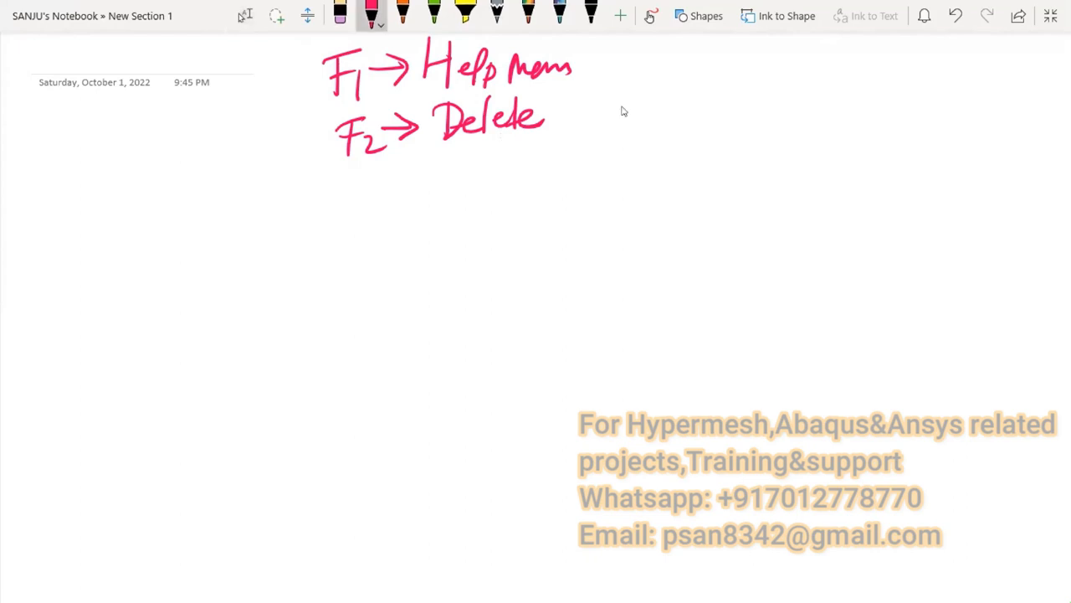
# In the OneNote shortcut list, handwrite "F3 → Replace" below the F2 entry.
pyautogui.moveTo(353, 173); pyautogui.dragTo(357, 198)
pyautogui.moveTo(338, 169); pyautogui.dragTo(381, 162)
pyautogui.moveTo(344, 184)
pyautogui.mouseDown()
pyautogui.moveTo(373, 178)
pyautogui.moveTo(377, 208)
pyautogui.moveTo(429, 184)
pyautogui.moveTo(410, 197)
pyautogui.mouseUp()
pyautogui.moveTo(445, 161)
pyautogui.mouseDown()
pyautogui.moveTo(447, 199)
pyautogui.moveTo(450, 179)
pyautogui.moveTo(467, 189)
pyautogui.mouseUp()
pyautogui.moveTo(465, 181)
pyautogui.mouseDown()
pyautogui.moveTo(482, 184)
pyautogui.moveTo(484, 214)
pyautogui.mouseUp()
pyautogui.moveTo(485, 172); pyautogui.dragTo(489, 189)
pyautogui.moveTo(514, 150)
pyautogui.mouseDown()
pyautogui.moveTo(504, 197)
pyautogui.moveTo(540, 184)
pyautogui.mouseUp()
pyautogui.moveTo(549, 175); pyautogui.dragTo(565, 171)
# Handwrite the labels F4 and F5 below the F3 note, each followed by an arrow.
pyautogui.moveTo(356, 242); pyautogui.dragTo(356, 277)
pyautogui.moveTo(345, 242); pyautogui.dragTo(390, 231)
pyautogui.moveTo(344, 262)
pyautogui.mouseDown()
pyautogui.moveTo(381, 251)
pyautogui.moveTo(397, 261)
pyautogui.mouseUp()
pyautogui.moveTo(398, 243); pyautogui.dragTo(400, 281)
pyautogui.moveTo(355, 314)
pyautogui.mouseDown()
pyautogui.moveTo(355, 349)
pyautogui.moveTo(378, 304)
pyautogui.mouseUp()
pyautogui.moveTo(341, 328)
pyautogui.mouseDown()
pyautogui.moveTo(372, 323)
pyautogui.moveTo(371, 344)
pyautogui.mouseUp()
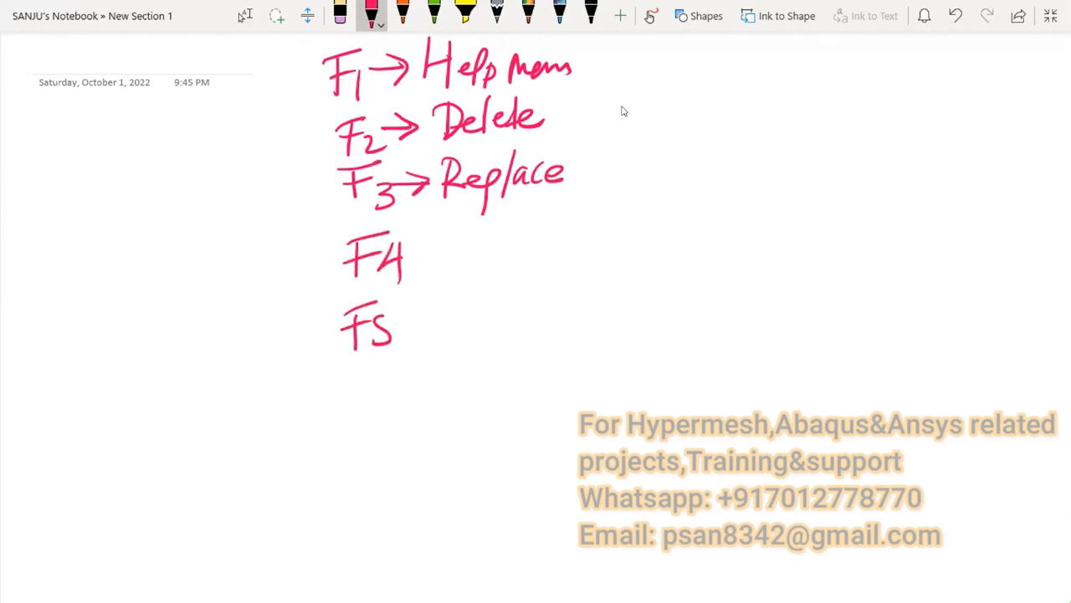
pyautogui.moveTo(411, 249)
pyautogui.mouseDown()
pyautogui.moveTo(459, 241)
pyautogui.moveTo(451, 261)
pyautogui.mouseUp()
pyautogui.moveTo(410, 310)
pyautogui.mouseDown()
pyautogui.moveTo(462, 306)
pyautogui.moveTo(454, 320)
pyautogui.mouseUp()
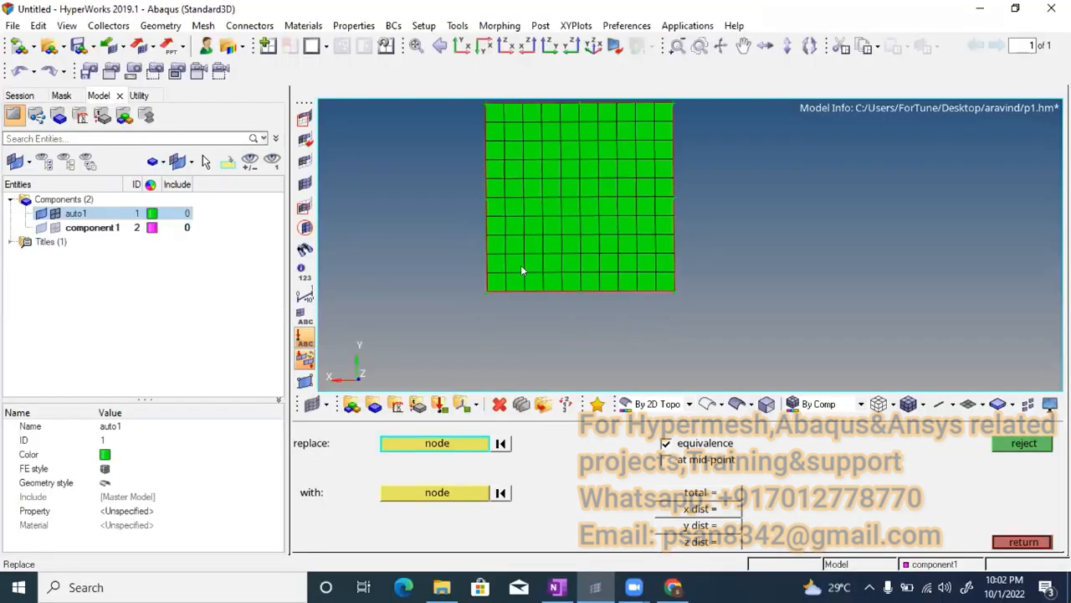
# In HyperMesh, replace the first interior node from the left on the plate's bottom edge with its right-hand neighbour, accepting the element's destruction.
pyautogui.scroll(3, 521, 270)
pyautogui.scroll(1, 507, 274)
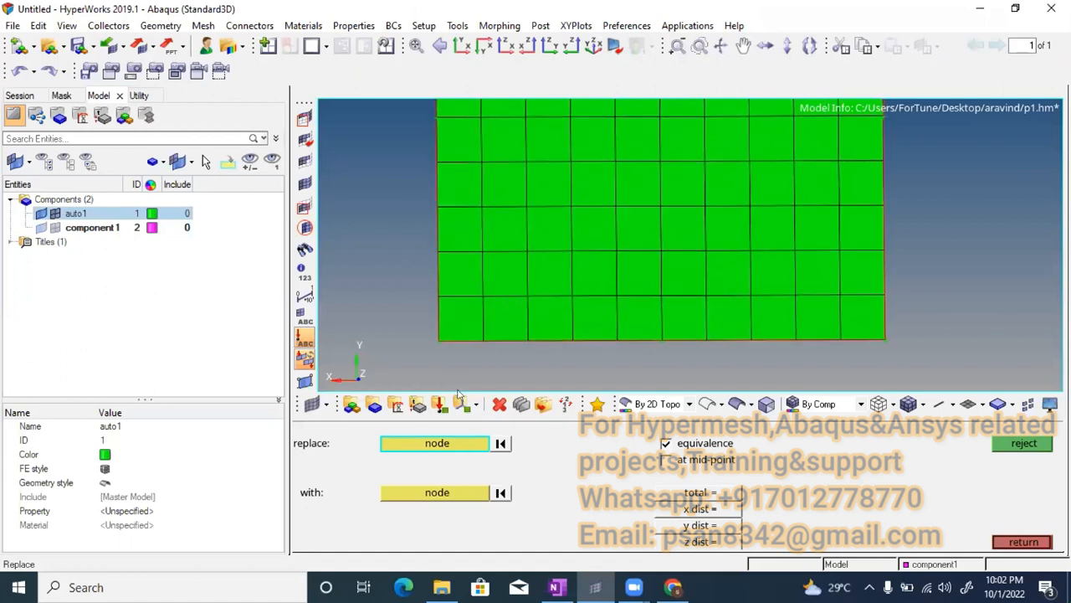
pyautogui.keyDown('ctrl'); pyautogui.moveTo(520, 333); pyautogui.dragTo(507, 338, button='right'); pyautogui.keyUp('ctrl')
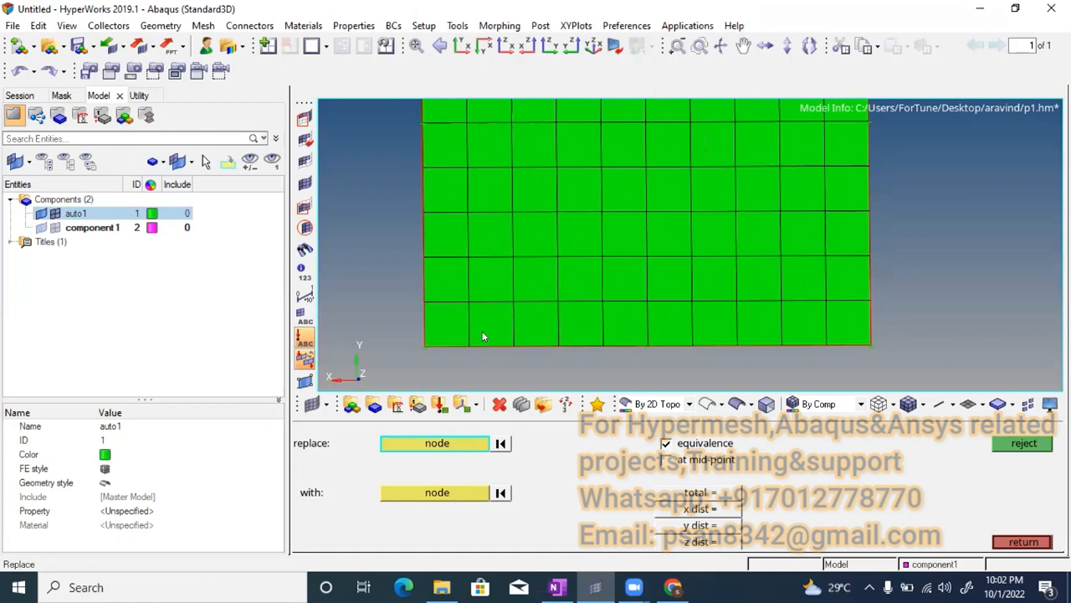
pyautogui.scroll(1, 462, 343)
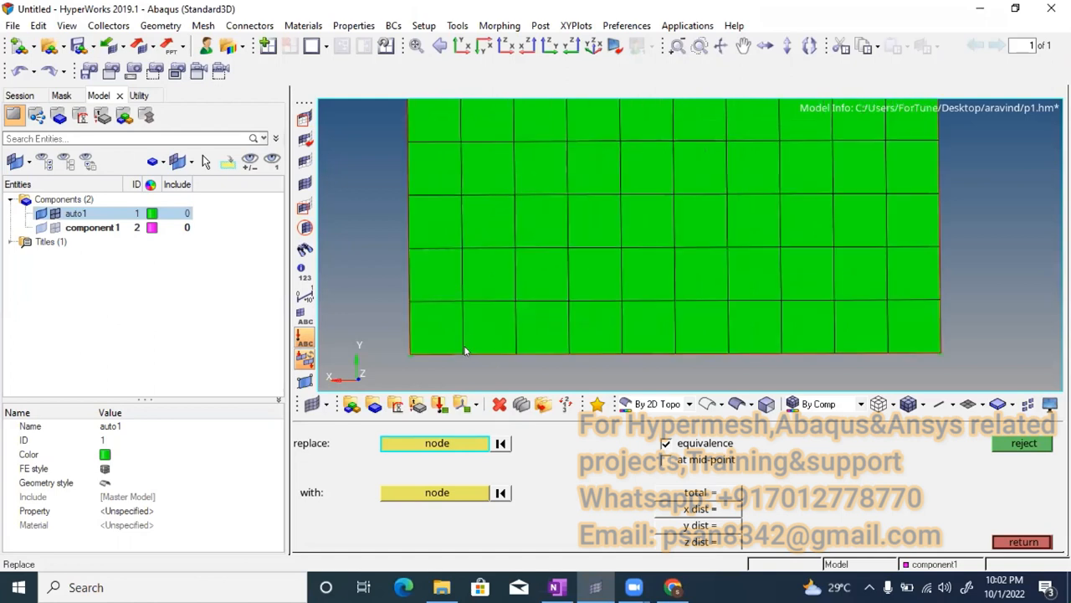
pyautogui.scroll(1, 462, 352)
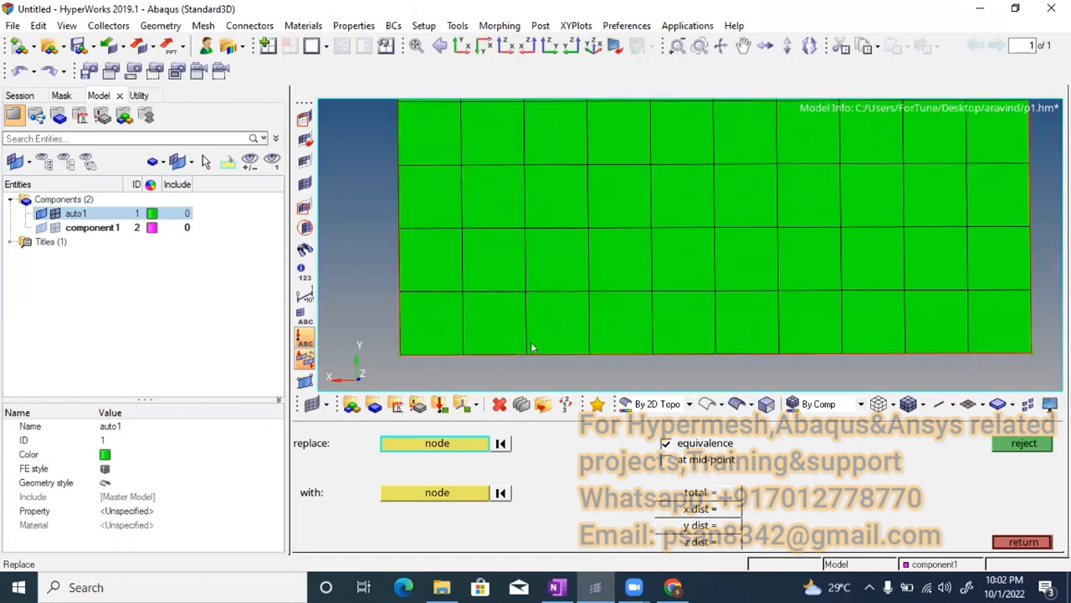
pyautogui.click(458, 354)
pyautogui.click(520, 351)
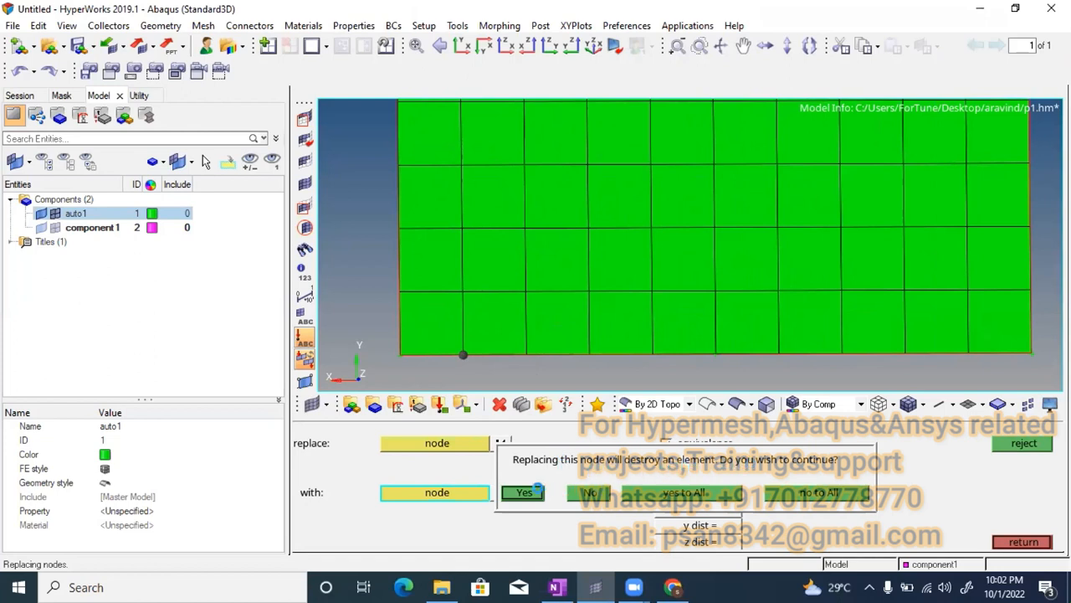
pyautogui.click(523, 492)
# Replace the next two nodes up the same column with their right-hand neighbours, with equivalence on.
pyautogui.click(457, 293)
pyautogui.click(509, 291)
pyautogui.click(456, 228)
pyautogui.click(529, 228)
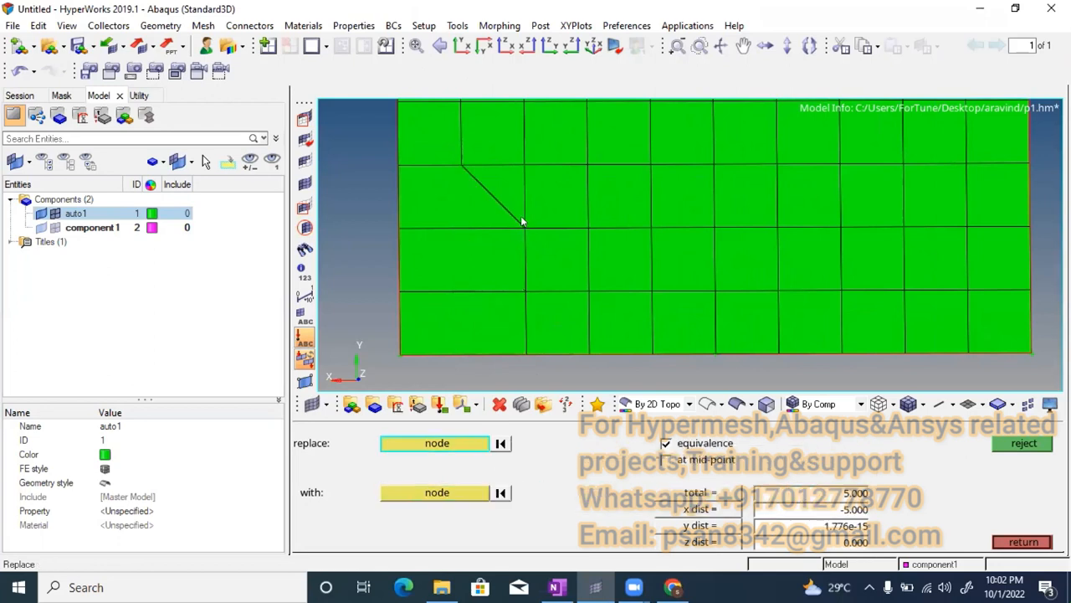
# Replace the fourth and fifth nodes up that column with their right-hand neighbours.
pyautogui.keyDown('ctrl'); pyautogui.moveTo(488, 184); pyautogui.dragTo(469, 283, button='right'); pyautogui.keyUp('ctrl')
pyautogui.keyDown('ctrl'); pyautogui.scroll(3, 450, 261); pyautogui.keyUp('ctrl')
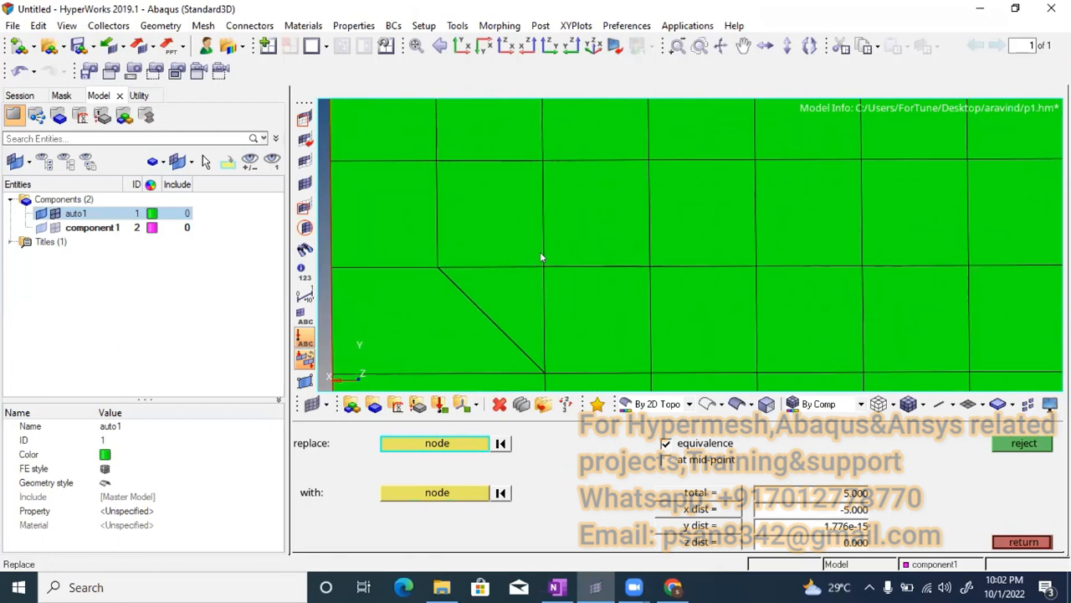
pyautogui.click(439, 268)
pyautogui.click(546, 268)
pyautogui.click(437, 160)
pyautogui.click(540, 159)
# Turn on at mid-point and replace the second interior node from the left on the plate's bottom edge with its right-hand neighbour.
pyautogui.scroll(-5, 531, 165)
pyautogui.keyDown('ctrl'); pyautogui.moveTo(520, 195); pyautogui.dragTo(496, 285, button='right'); pyautogui.keyUp('ctrl')
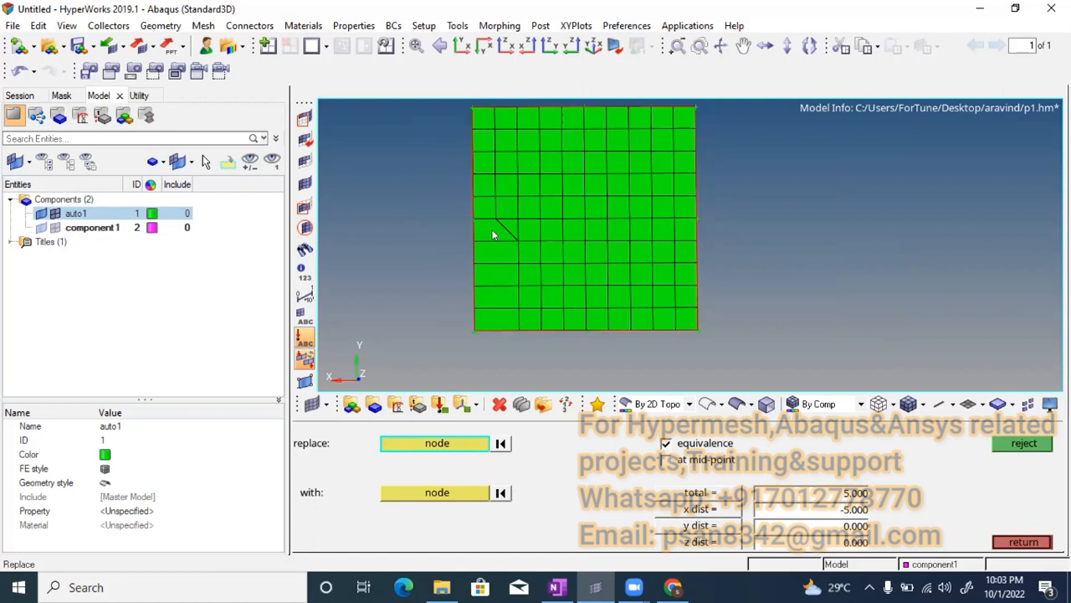
pyautogui.keyDown('ctrl'); pyautogui.moveTo(497, 225); pyautogui.dragTo(494, 242, button='right'); pyautogui.keyUp('ctrl')
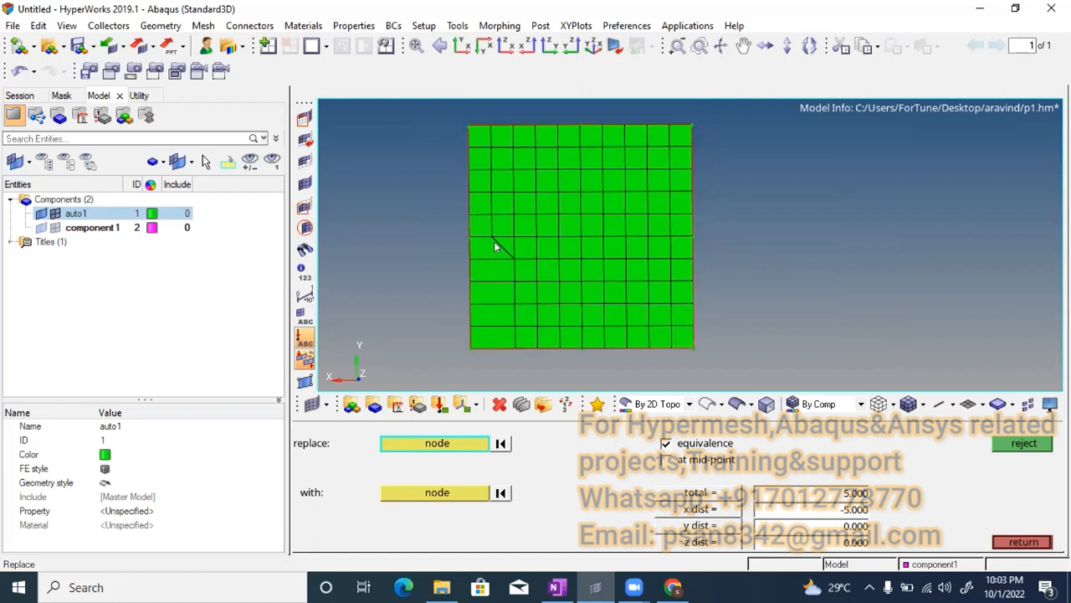
pyautogui.keyDown('ctrl'); pyautogui.scroll(1, 494, 242); pyautogui.keyUp('ctrl')
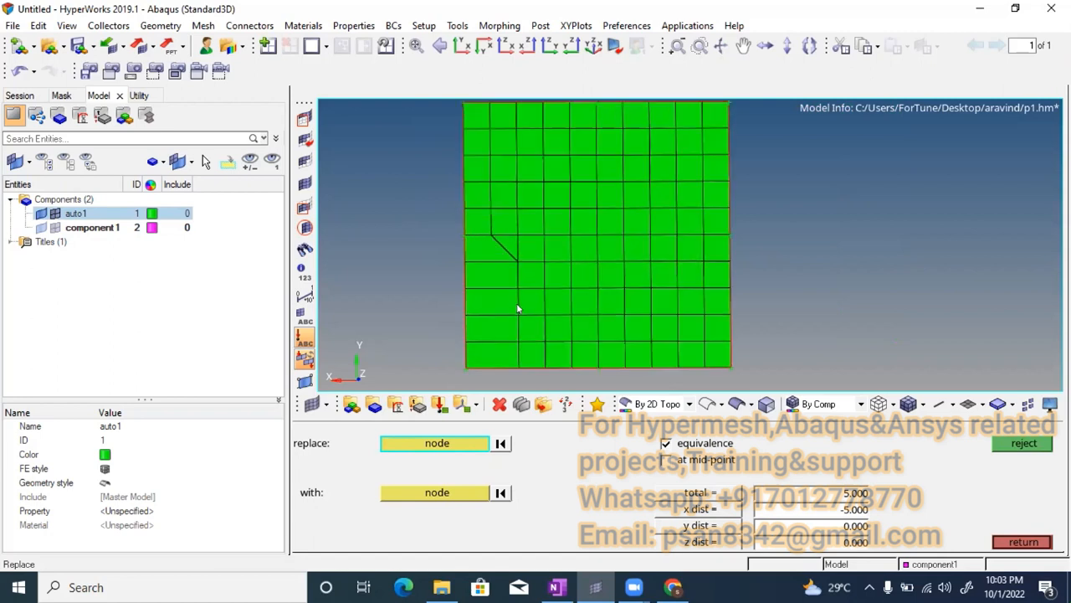
pyautogui.click(666, 459)
pyautogui.scroll(3, 536, 335)
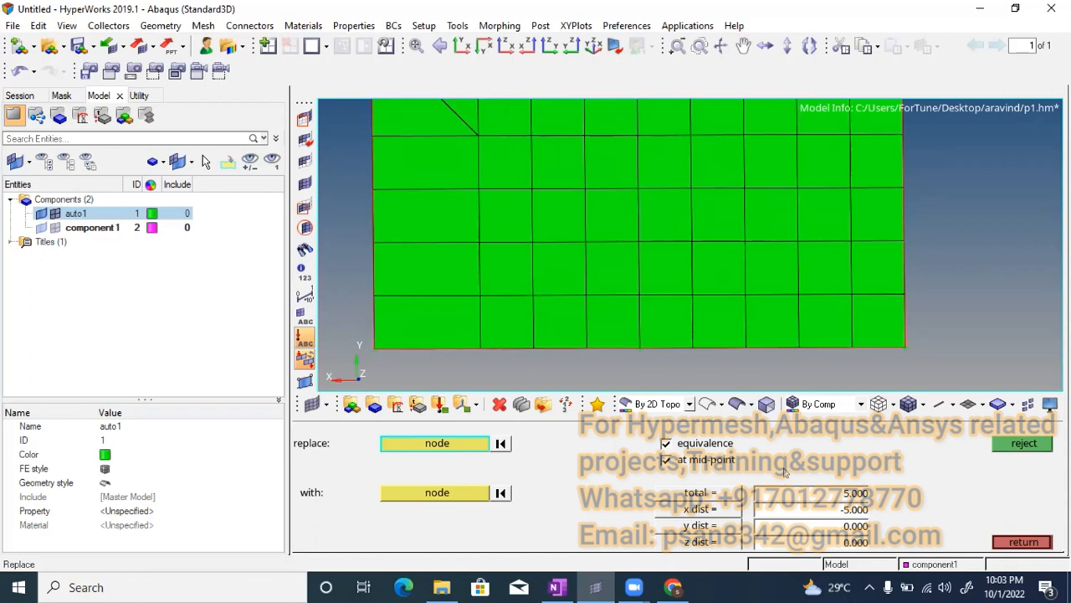
pyautogui.click(534, 347)
pyautogui.click(584, 345)
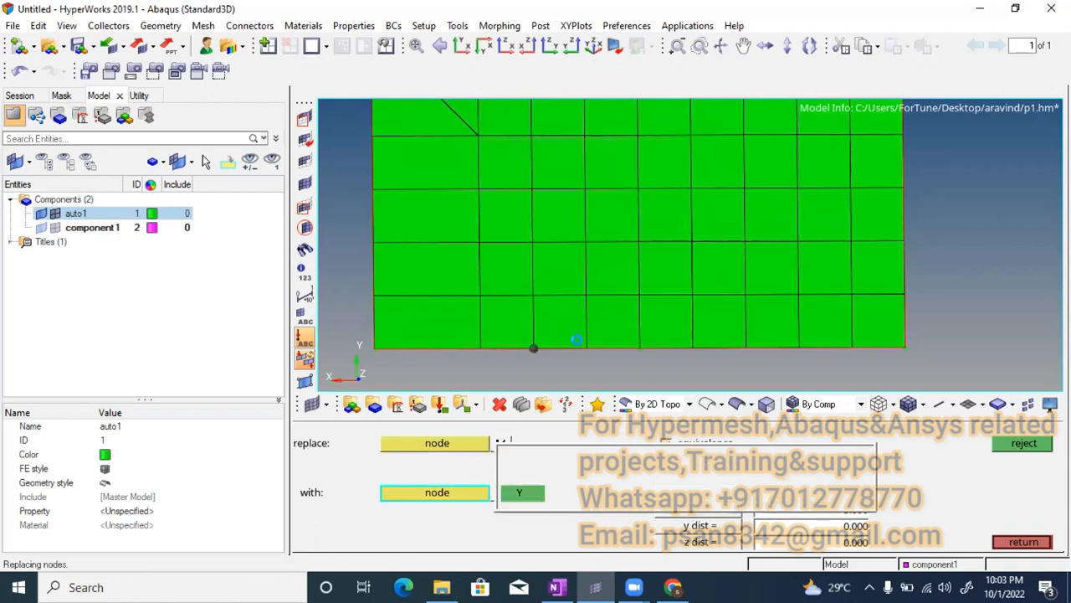
# Replace the second to fifth nodes up that column with their right-hand neighbours, merging each pair at the mid-point.
pyautogui.click(533, 296)
pyautogui.click(584, 294)
pyautogui.click(533, 242)
pyautogui.click(585, 242)
pyautogui.scroll(2, 586, 243)
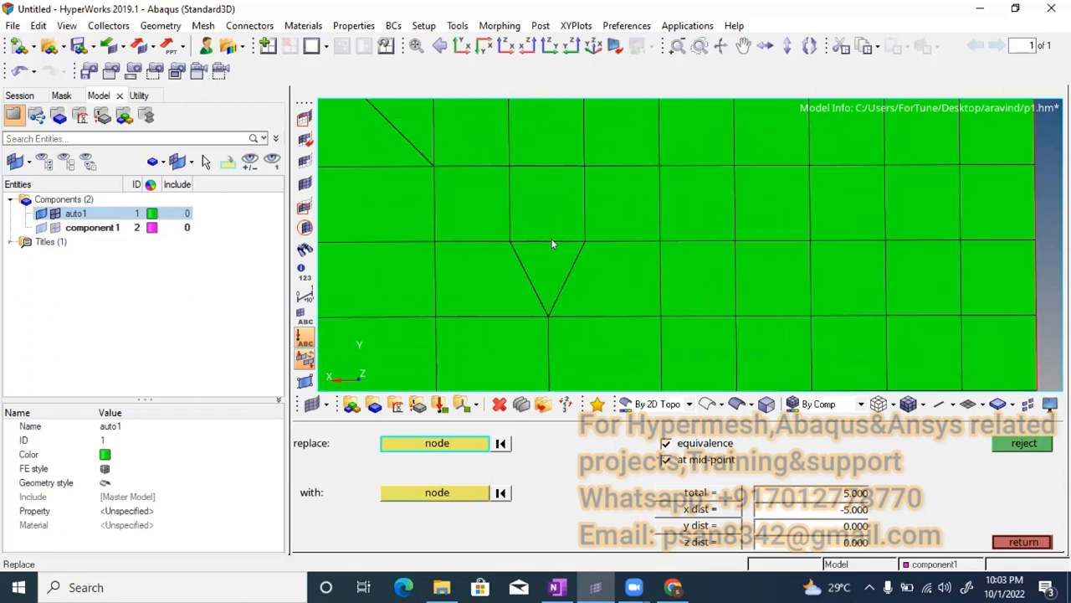
pyautogui.click(510, 242)
pyautogui.click(583, 242)
pyautogui.click(510, 165)
pyautogui.click(585, 167)
# Replace the sixth node up the same column with its right-hand neighbour at the mid-point.
pyautogui.scroll(-6, 596, 167)
pyautogui.keyDown('ctrl'); pyautogui.moveTo(580, 167); pyautogui.dragTo(567, 244, button='right'); pyautogui.keyUp('ctrl')
pyautogui.scroll(1, 568, 242)
pyautogui.click(551, 213)
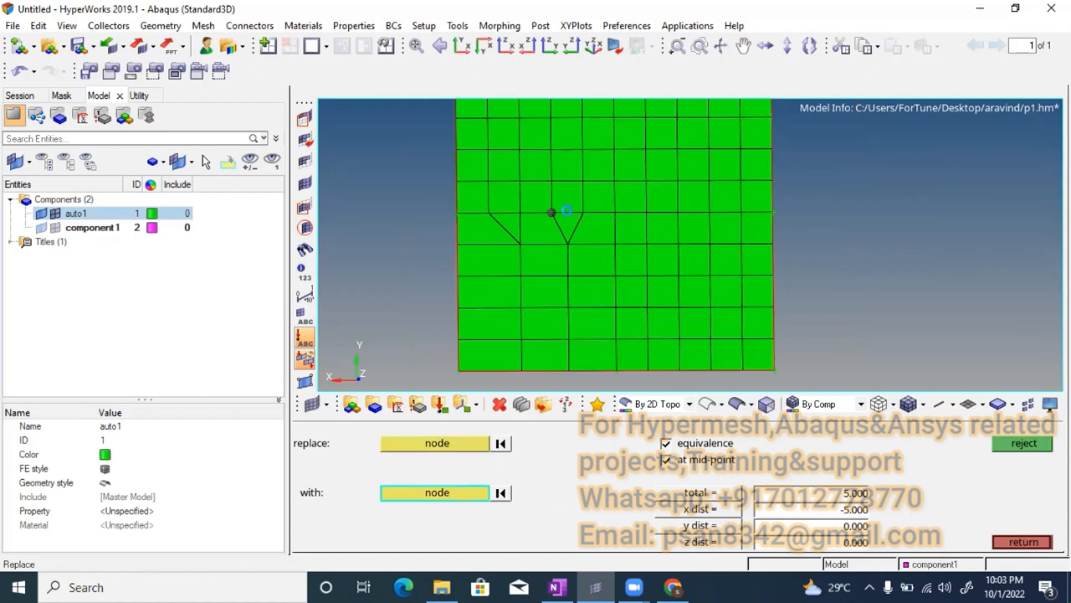
pyautogui.click(567, 213)
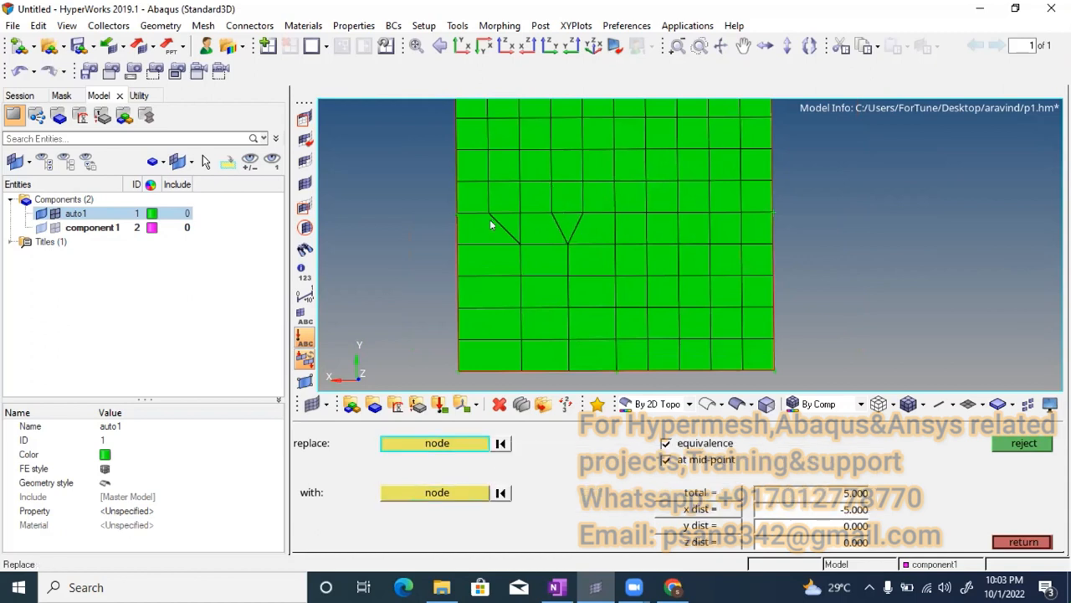
pyautogui.scroll(1, 492, 225)
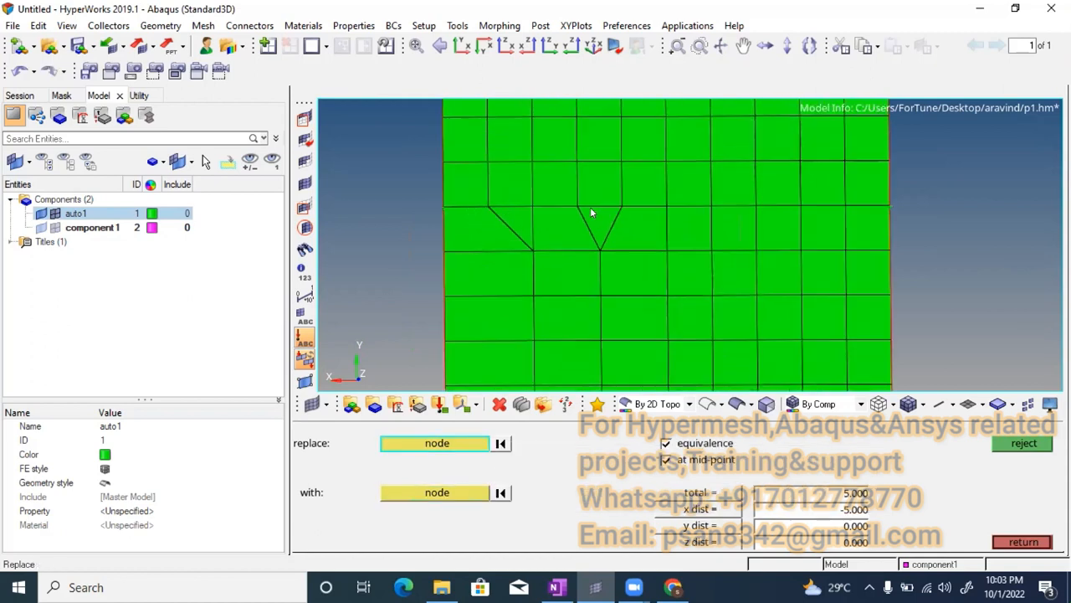
pyautogui.keyDown('ctrl'); pyautogui.moveTo(591, 208); pyautogui.dragTo(584, 234, button='right'); pyautogui.keyUp('ctrl')
pyautogui.click(571, 235)
pyautogui.click(606, 233)
pyautogui.scroll(-4, 606, 234)
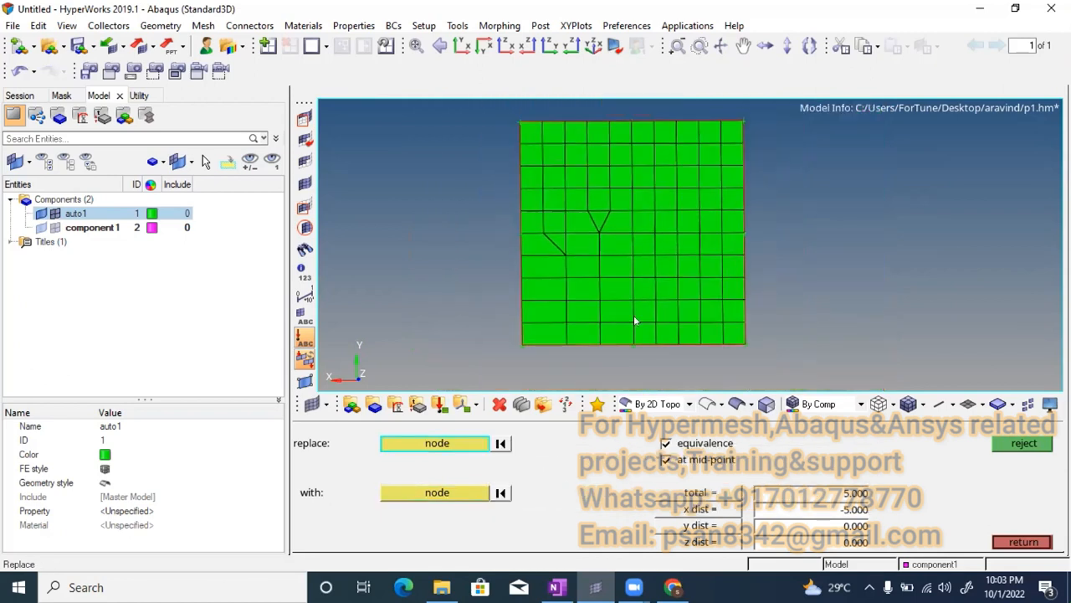
# Turn off at mid-point and replace the lowest three nodes of the next column to the right with their right-hand neighbours.
pyautogui.click(666, 459)
pyautogui.scroll(1, 652, 259)
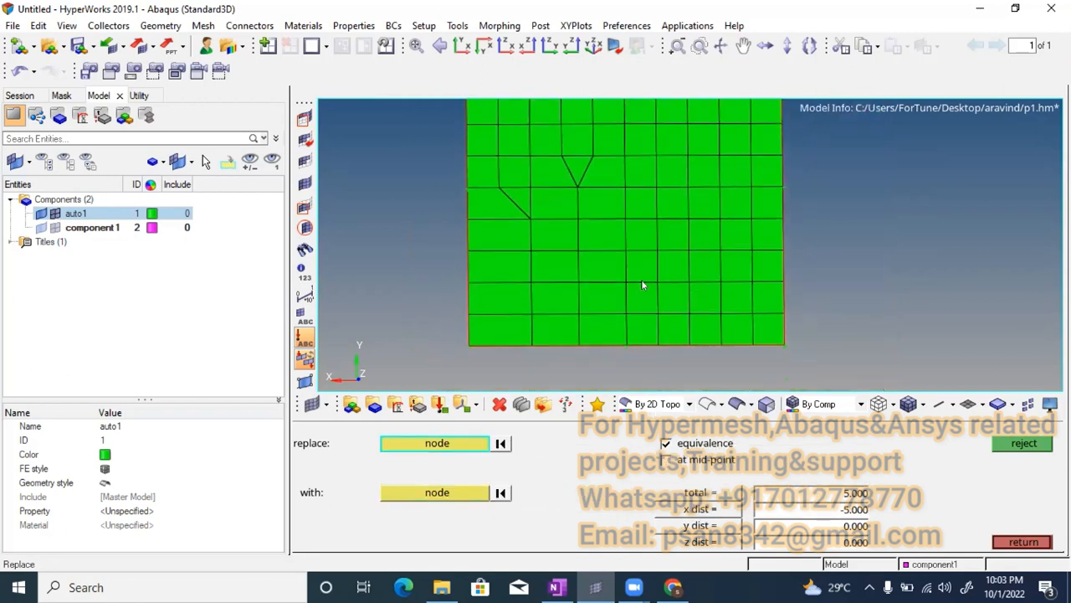
pyautogui.click(629, 343)
pyautogui.click(647, 340)
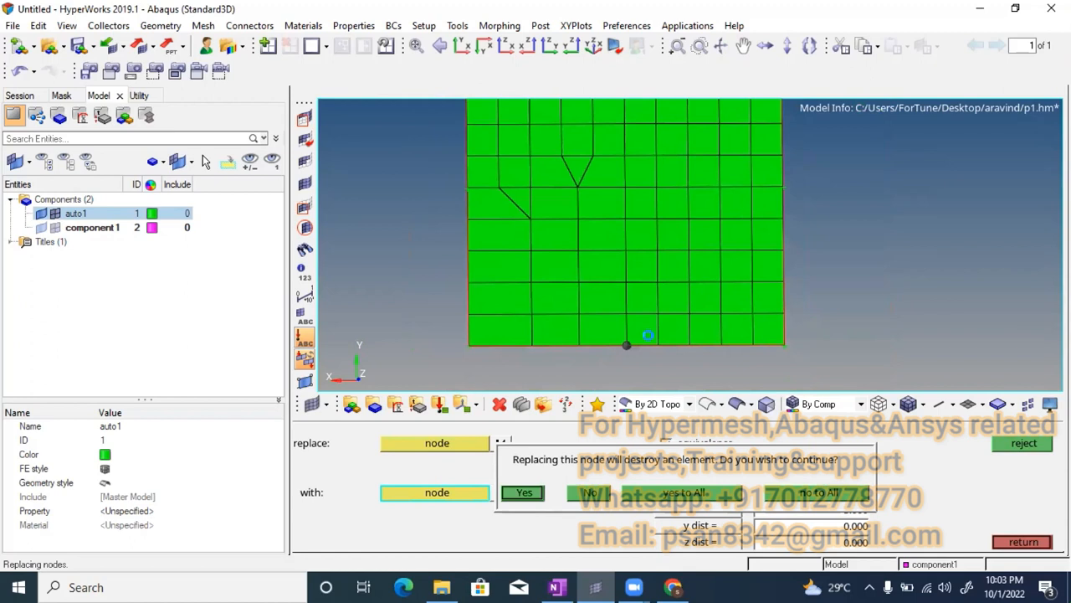
pyautogui.click(630, 316)
pyautogui.click(646, 315)
pyautogui.click(629, 285)
pyautogui.click(643, 285)
pyautogui.scroll(-2, 622, 280)
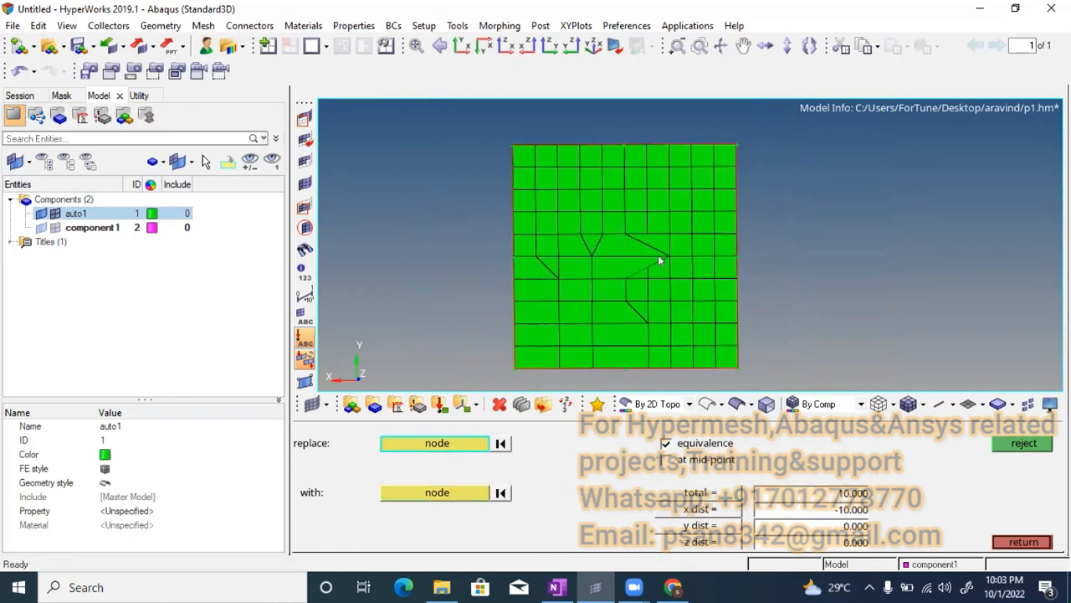
# Revert the sixth node's replacement in that column and replace this node with its immediate right-hand neighbour instead.
pyautogui.press('Escape')
pyautogui.scroll(1, 623, 259)
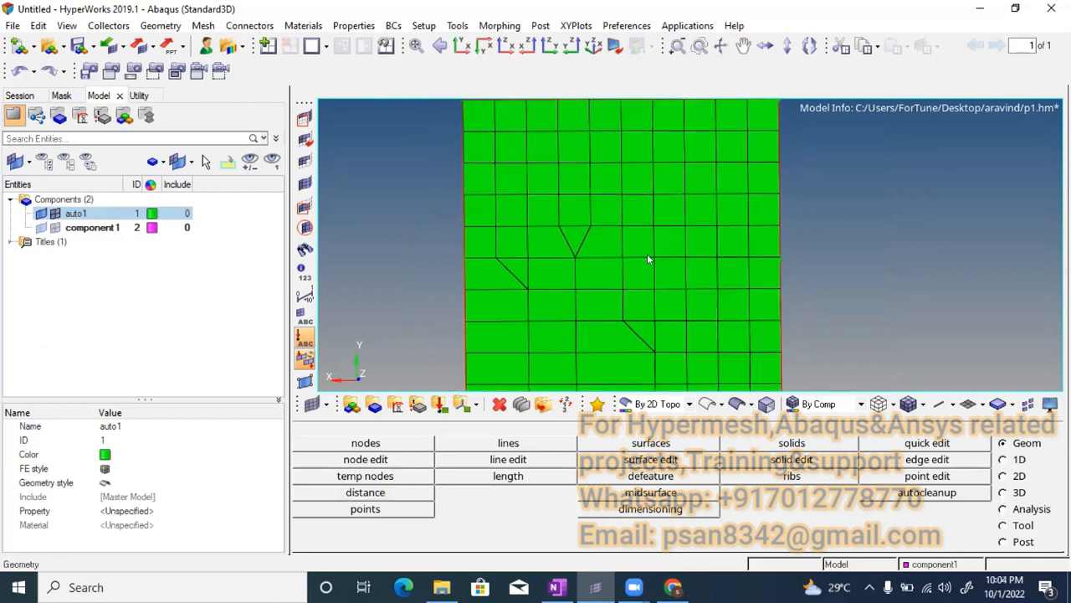
pyautogui.press('F3')
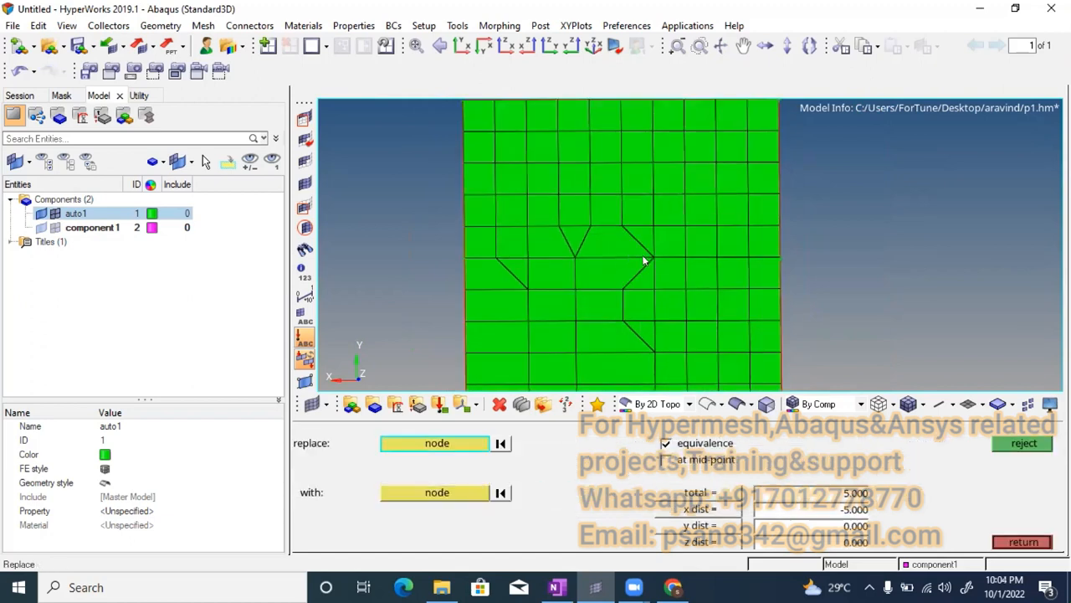
pyautogui.scroll(-3, 644, 260)
pyautogui.scroll(2, 642, 261)
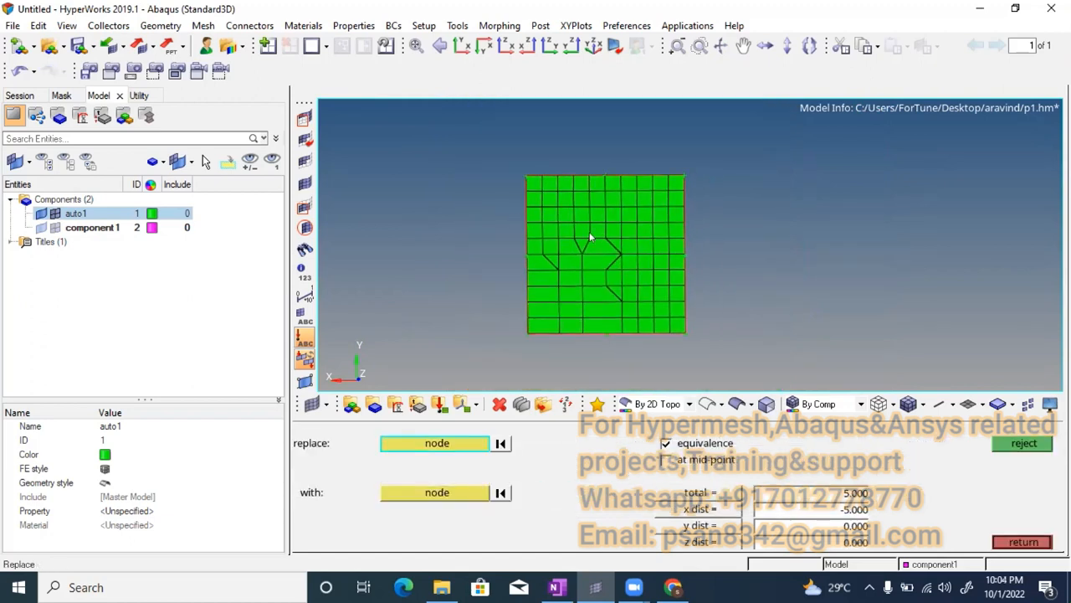
pyautogui.scroll(2, 605, 259)
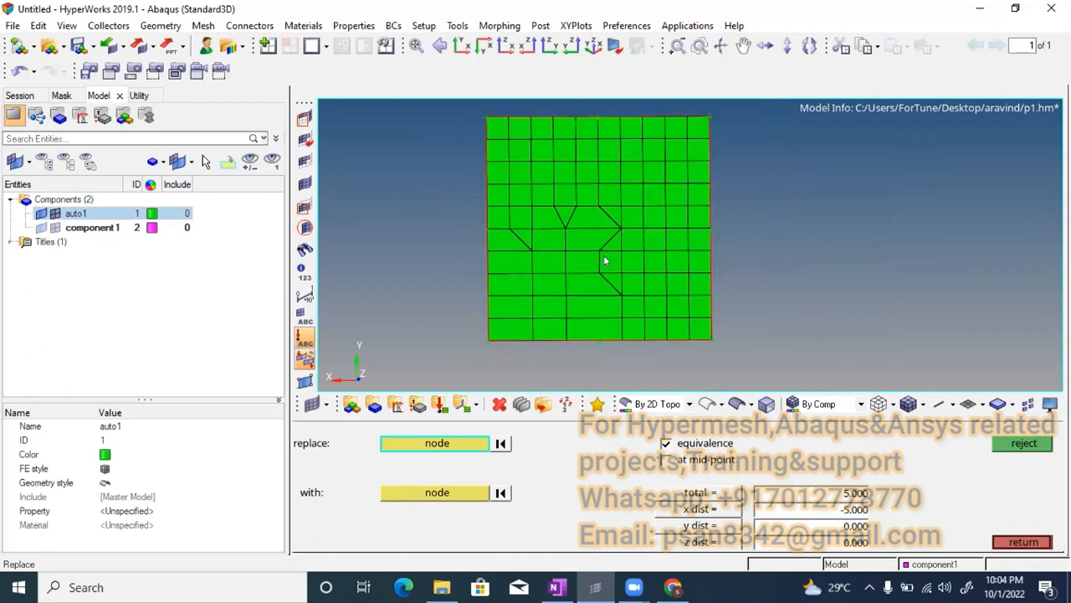
pyautogui.scroll(-2, 606, 266)
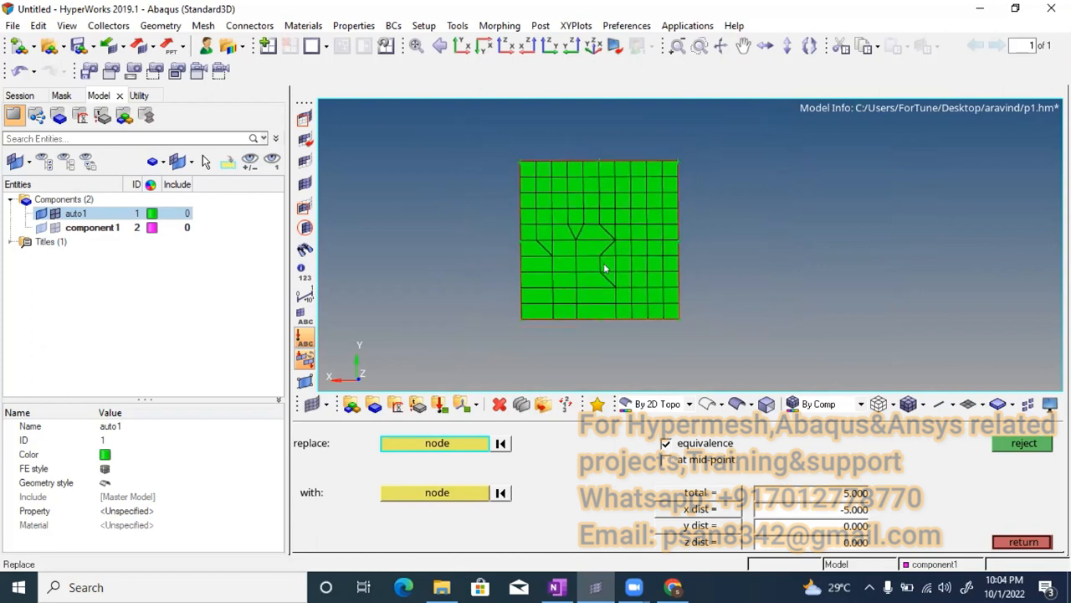
pyautogui.scroll(1, 604, 269)
pyautogui.press('Escape')
pyautogui.keyDown('ctrl'); pyautogui.moveTo(603, 270); pyautogui.dragTo(603, 260, button='right'); pyautogui.keyUp('ctrl')
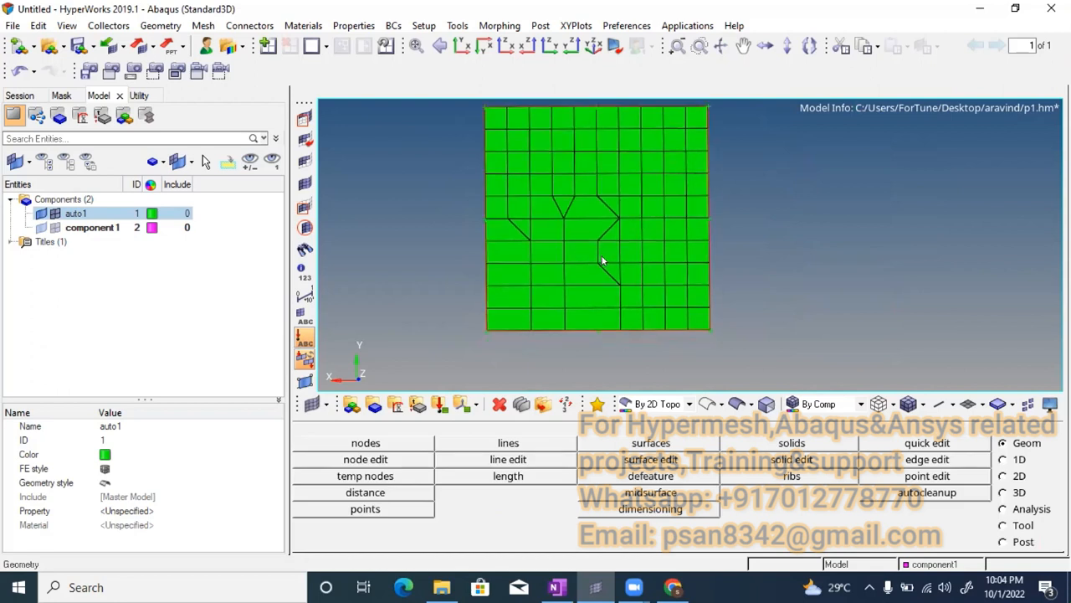
pyautogui.press('F3')
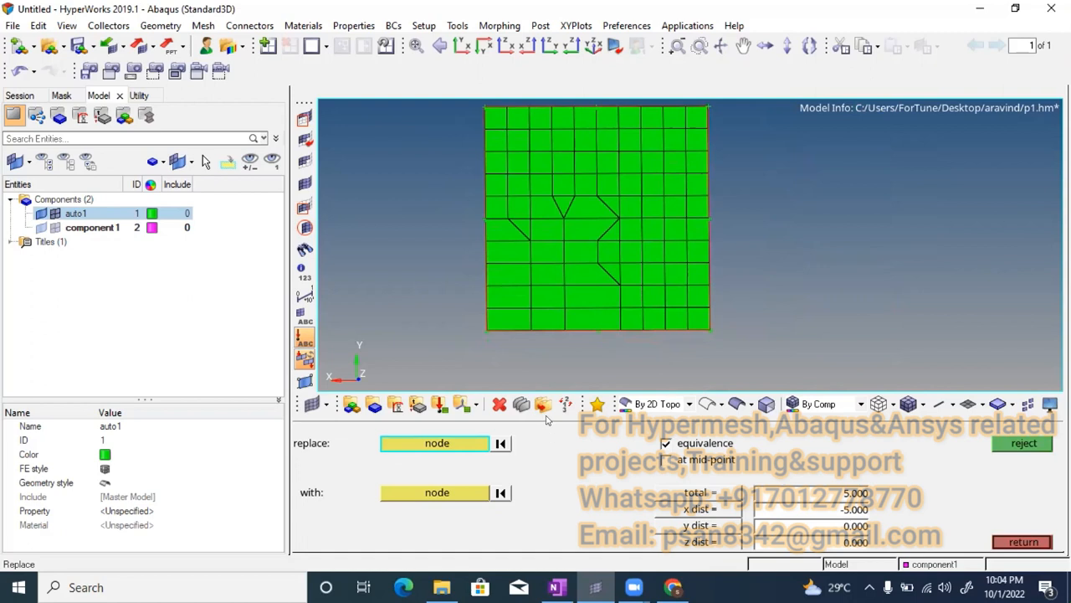
pyautogui.press('Escape')
# Undo all the node replacements made on the plate's mesh.
pyautogui.scroll(-2, 542, 286)
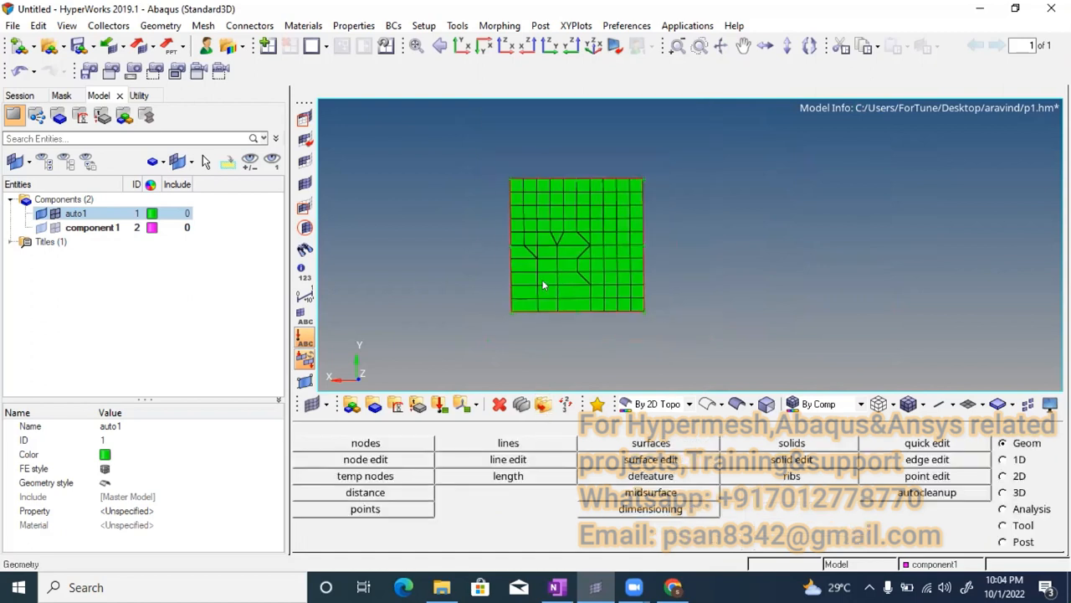
pyautogui.hotkey('ctrl', 'z')
pyautogui.hotkey('ctrl', 'z')
pyautogui.hotkey('ctrl', 'z')
pyautogui.hotkey('ctrl', 'z')
pyautogui.hotkey('ctrl', 'z')
pyautogui.hotkey('ctrl', 'z')
pyautogui.hotkey('ctrl', 'z')
pyautogui.hotkey('ctrl', 'z')
pyautogui.hotkey('ctrl', 'z')
pyautogui.hotkey('ctrl', 'z')
pyautogui.hotkey('ctrl', 'z')
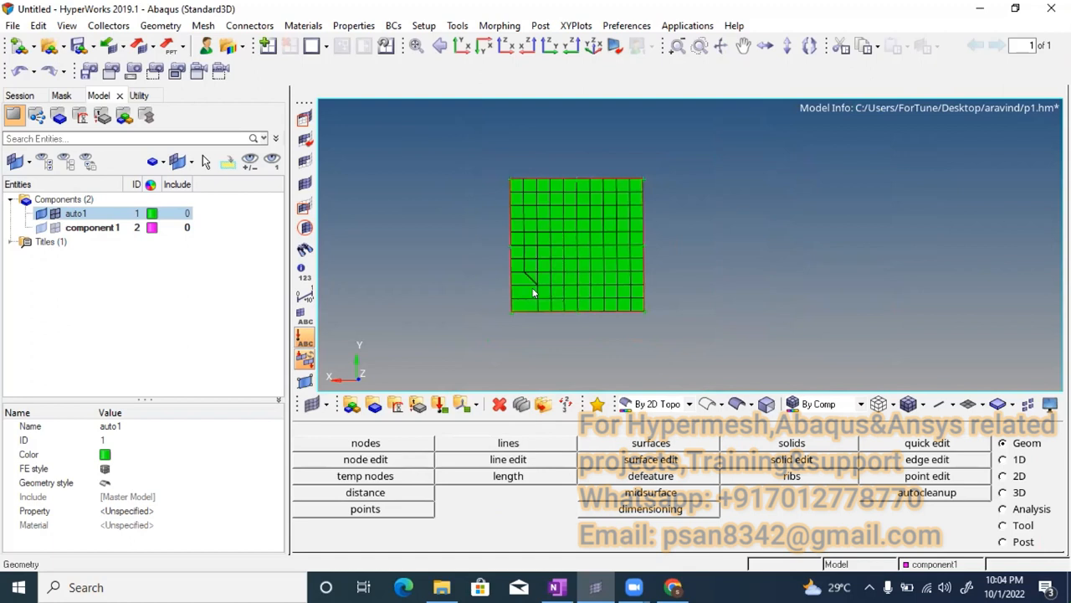
pyautogui.scroll(2, 533, 293)
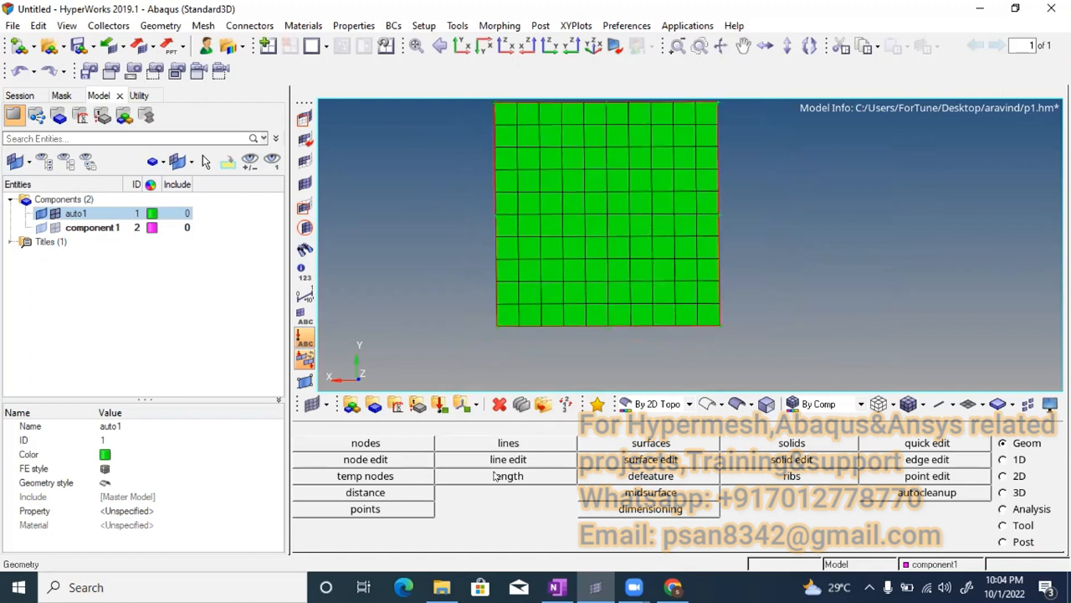
# Open the Distance tool, switch to the OneNote page and handwrite "Distance" and "Measure the distance" after the F4 arrow.
pyautogui.press('F4')
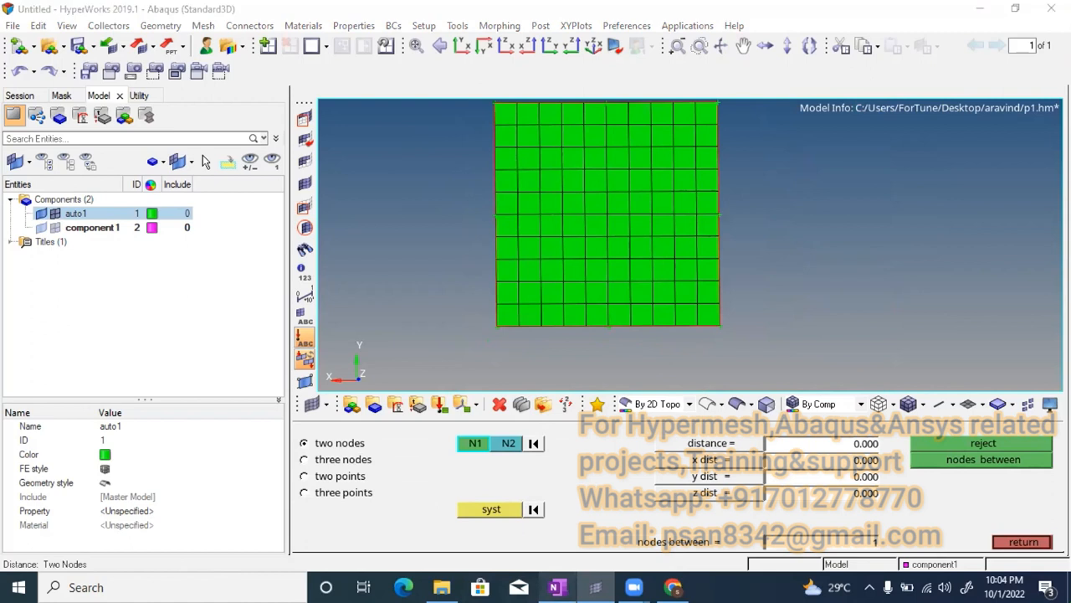
pyautogui.click(556, 586)
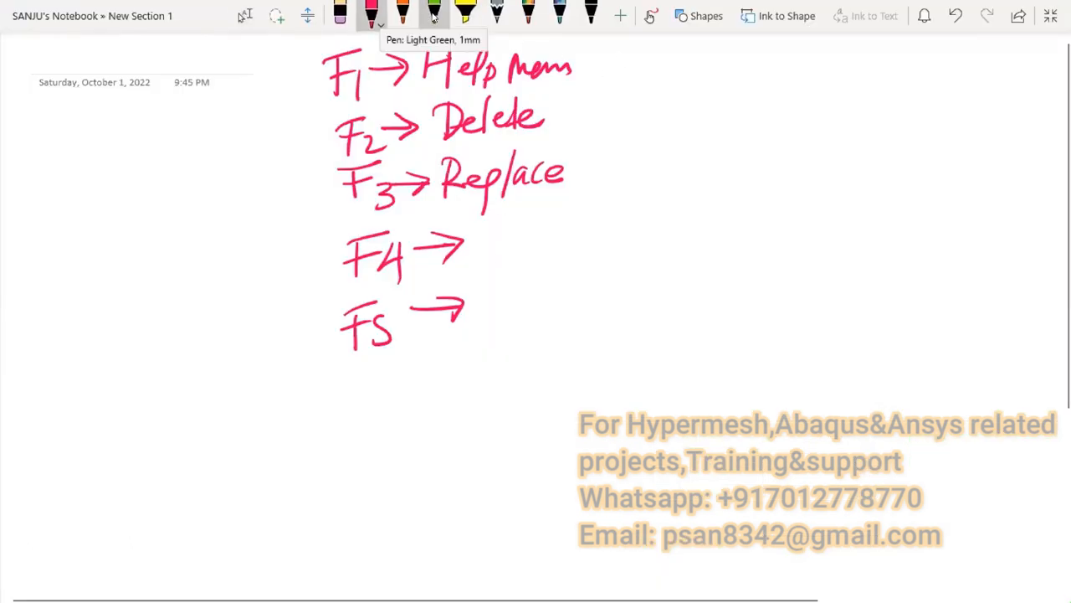
pyautogui.moveTo(495, 222); pyautogui.dragTo(495, 258)
pyautogui.moveTo(481, 229)
pyautogui.mouseDown()
pyautogui.moveTo(507, 230)
pyautogui.moveTo(492, 259)
pyautogui.mouseUp()
pyautogui.moveTo(514, 233)
pyautogui.mouseDown()
pyautogui.moveTo(514, 251)
pyautogui.moveTo(532, 224)
pyautogui.mouseUp()
pyautogui.moveTo(536, 229); pyautogui.dragTo(526, 251)
pyautogui.moveTo(543, 208); pyautogui.dragTo(542, 256)
pyautogui.moveTo(537, 241)
pyautogui.mouseDown()
pyautogui.moveTo(558, 228)
pyautogui.moveTo(605, 240)
pyautogui.mouseUp()
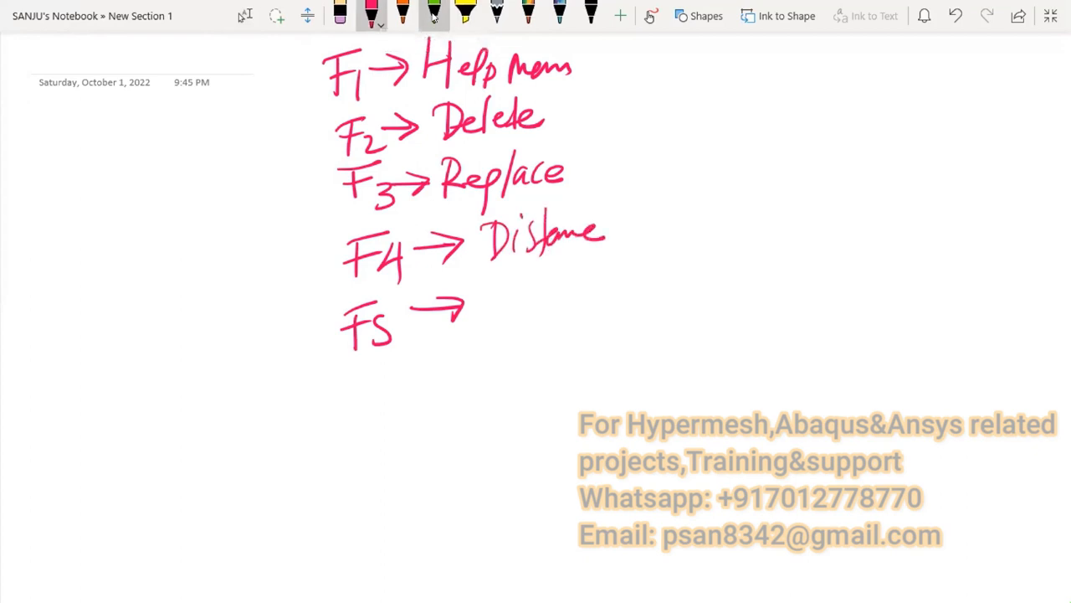
pyautogui.moveTo(636, 205)
pyautogui.mouseDown()
pyautogui.moveTo(635, 239)
pyautogui.moveTo(671, 236)
pyautogui.moveTo(697, 214)
pyautogui.moveTo(711, 231)
pyautogui.moveTo(772, 228)
pyautogui.moveTo(786, 196)
pyautogui.moveTo(862, 236)
pyautogui.mouseUp()
pyautogui.moveTo(864, 191)
pyautogui.mouseDown()
pyautogui.moveTo(888, 220)
pyautogui.moveTo(943, 228)
pyautogui.mouseUp()
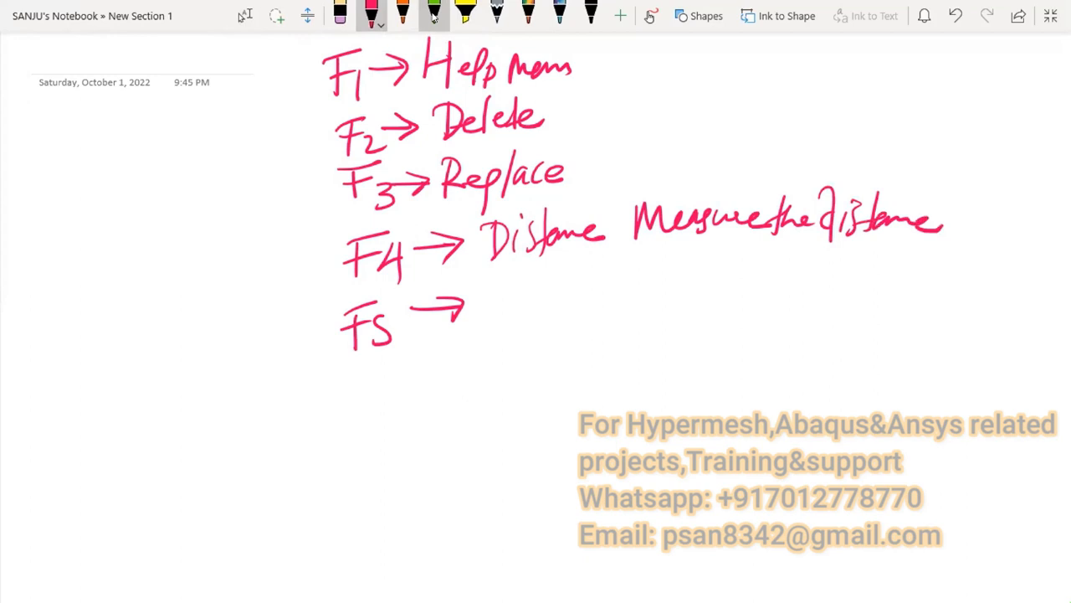
# Back in HyperMesh, measure the two-node distance from the plate's lower-left corner node to the adjacent node on the bottom edge.
pyautogui.hotkey('alt', 'Tab')
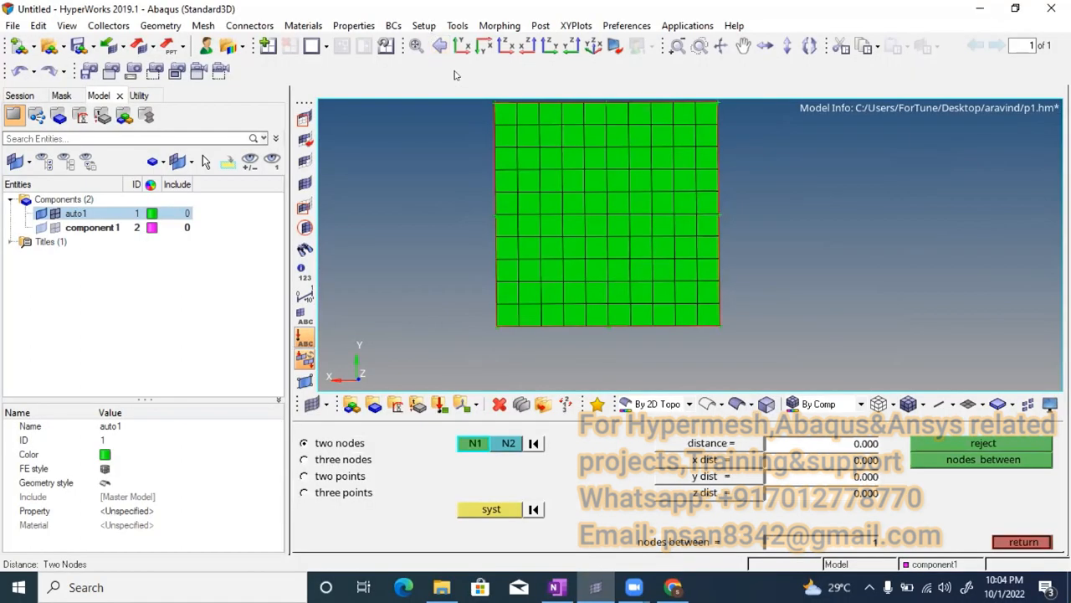
pyautogui.keyDown('ctrl'); pyautogui.moveTo(540, 238); pyautogui.dragTo(516, 235); pyautogui.keyUp('ctrl')
pyautogui.keyDown('ctrl'); pyautogui.moveTo(492, 346); pyautogui.dragTo(468, 333); pyautogui.keyUp('ctrl')
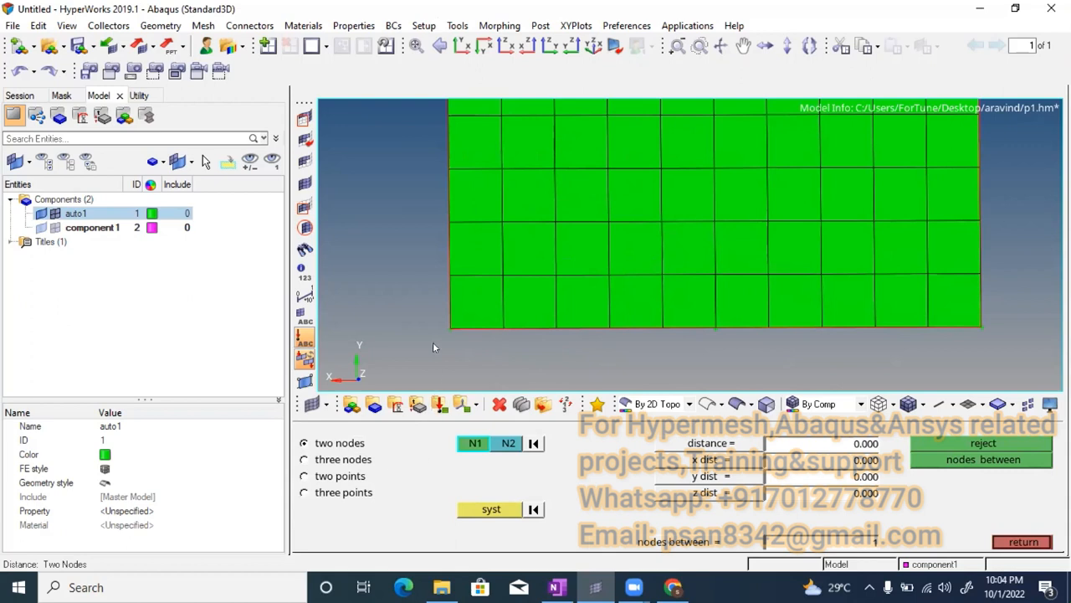
pyautogui.scroll(2, 444, 310)
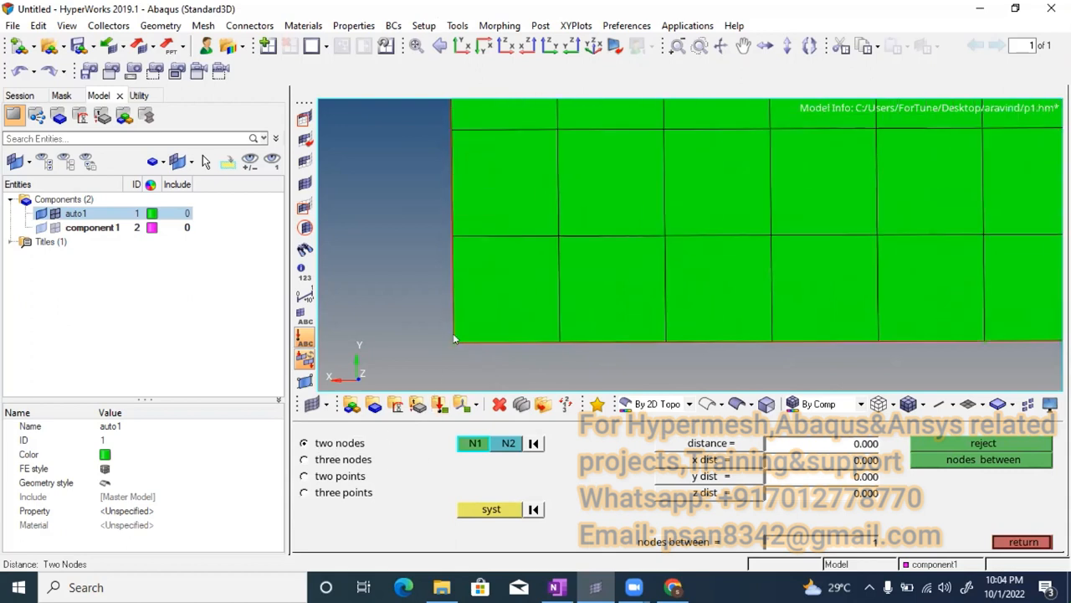
pyautogui.click(453, 341)
pyautogui.click(556, 342)
# Clear the picked nodes and measure the lower-left corner element's diagonal from the plate corner to its opposite node.
pyautogui.click(533, 443)
pyautogui.scroll(-2, 548, 300)
pyautogui.scroll(2, 489, 343)
pyautogui.click(459, 354)
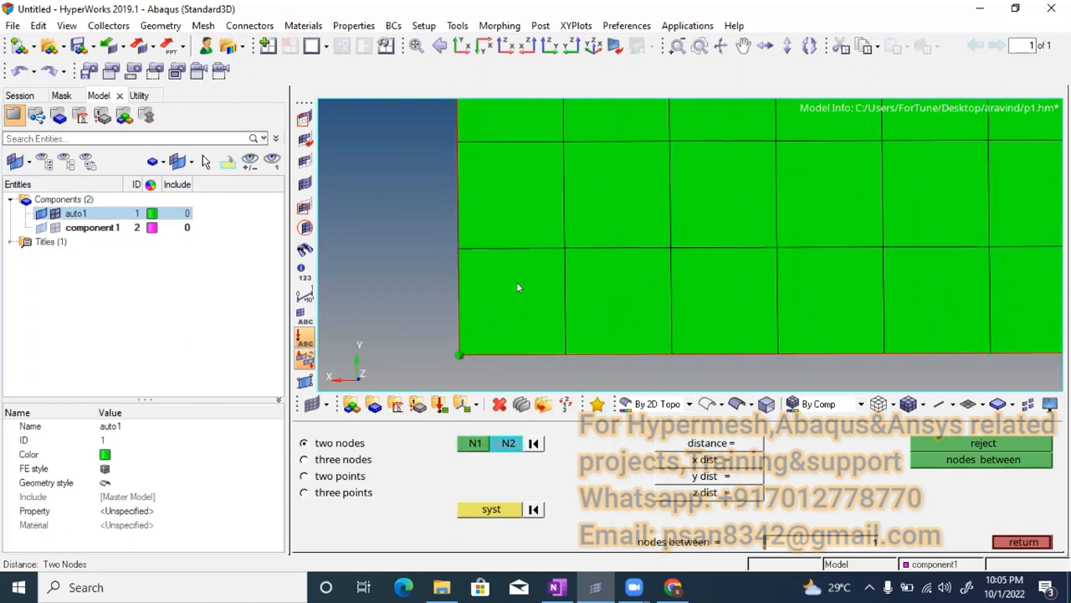
pyautogui.click(556, 248)
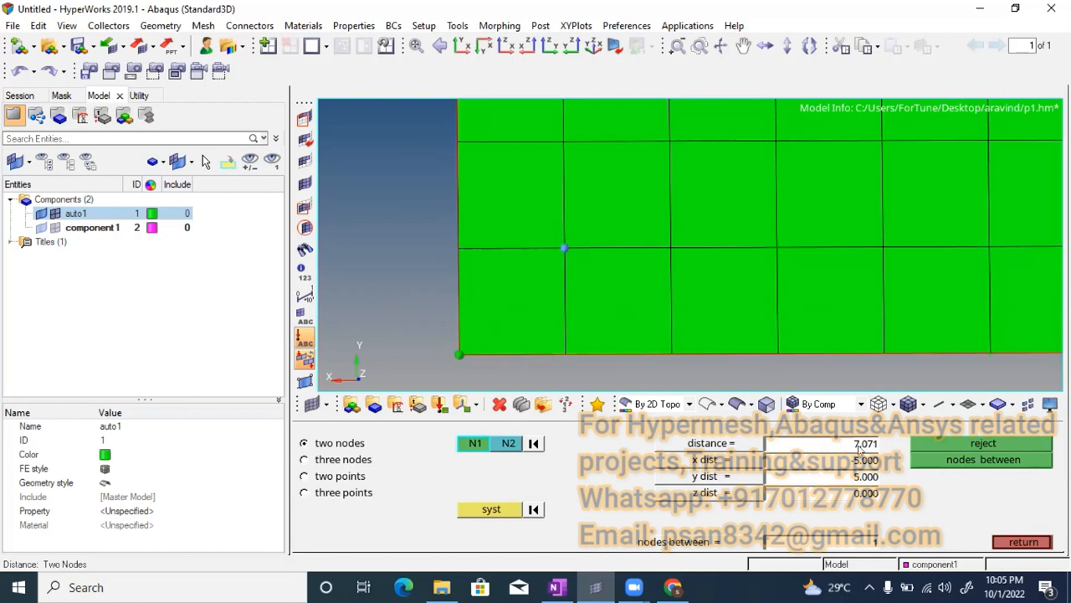
pyautogui.scroll(-3, 579, 325)
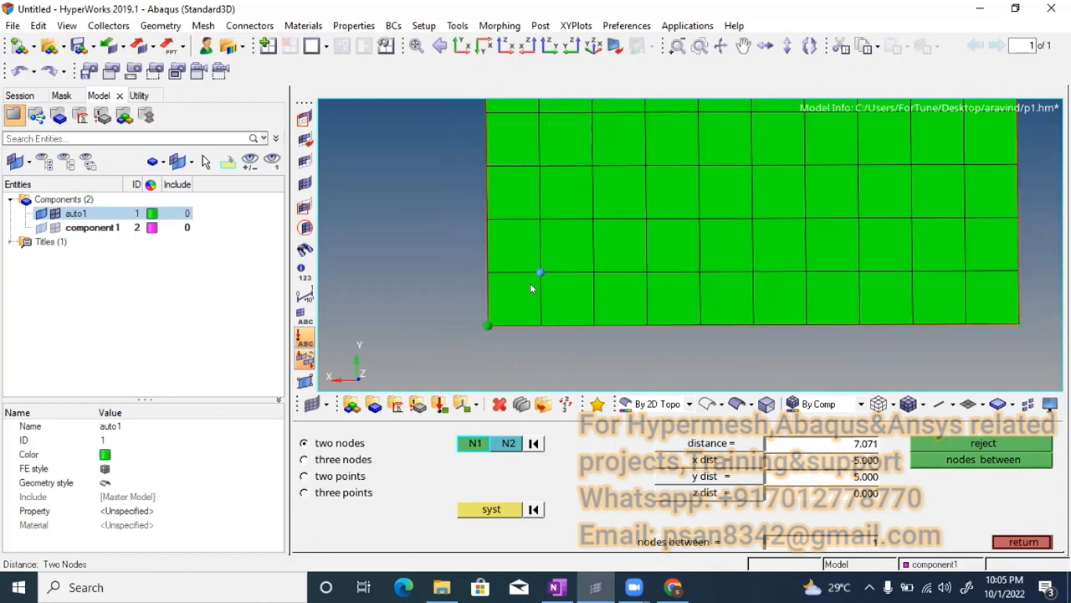
# Measure the distance between the plate's two bottom corner nodes and create one node midway between them.
pyautogui.press('Escape')
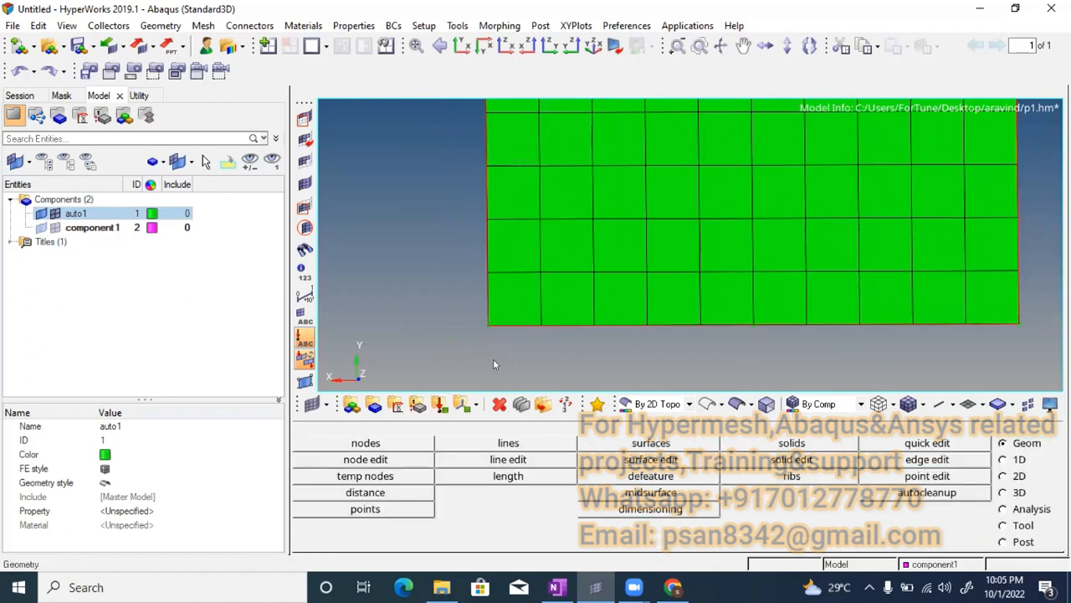
pyautogui.press('F4')
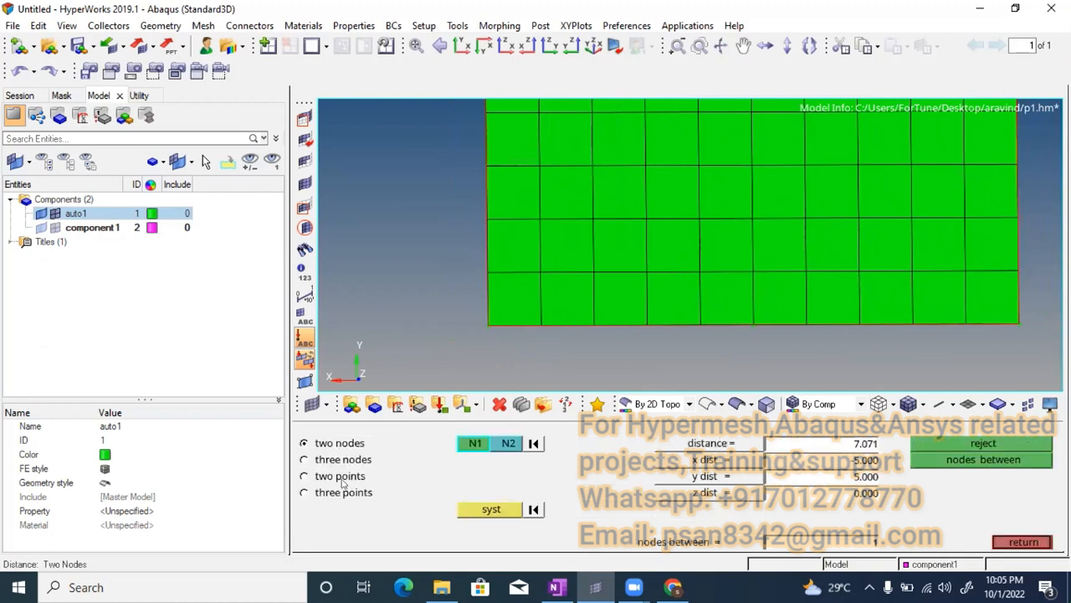
pyautogui.click(489, 321)
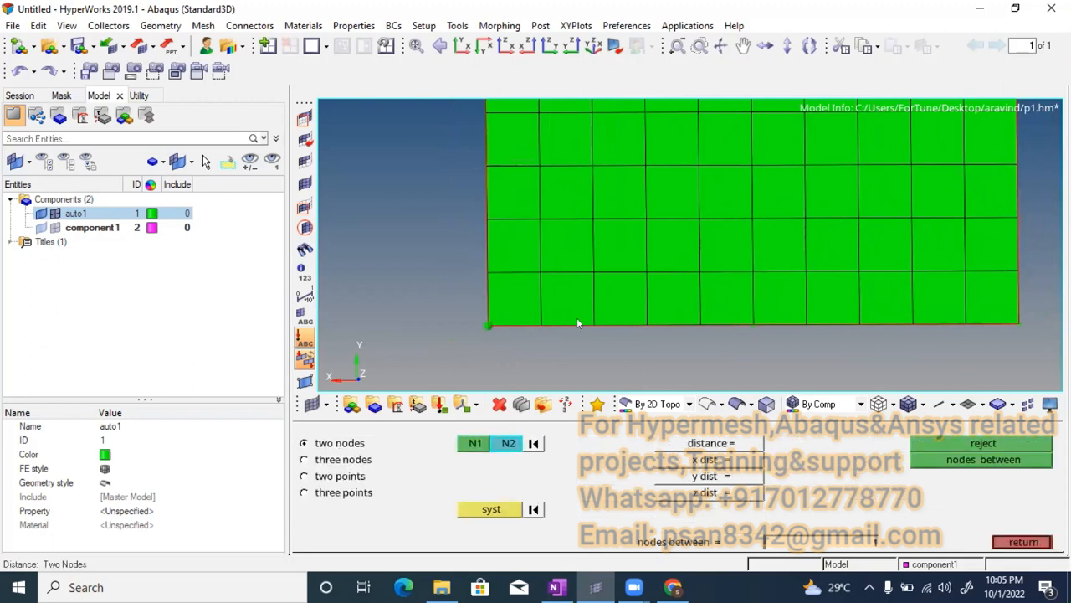
pyautogui.click(1020, 323)
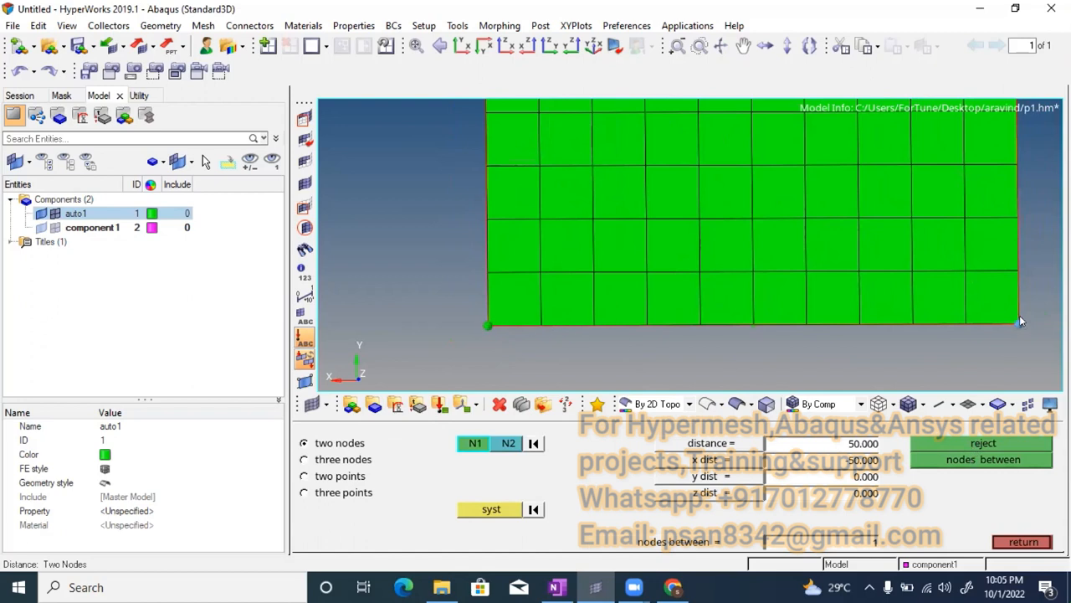
pyautogui.scroll(2, 748, 327)
pyautogui.scroll(-3, 747, 328)
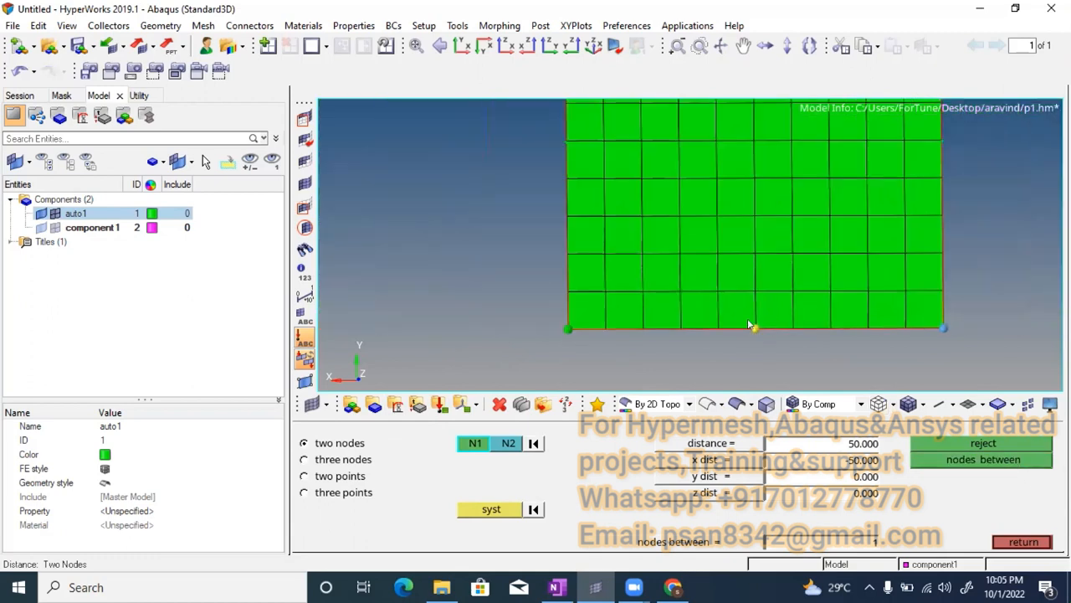
pyautogui.scroll(1, 751, 332)
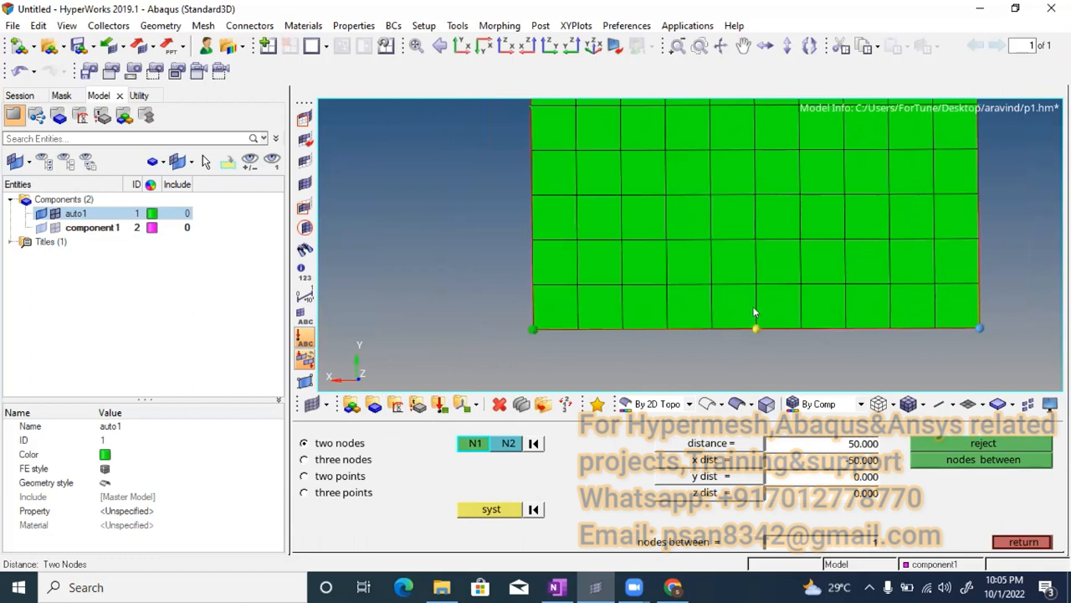
pyautogui.scroll(-1, 753, 312)
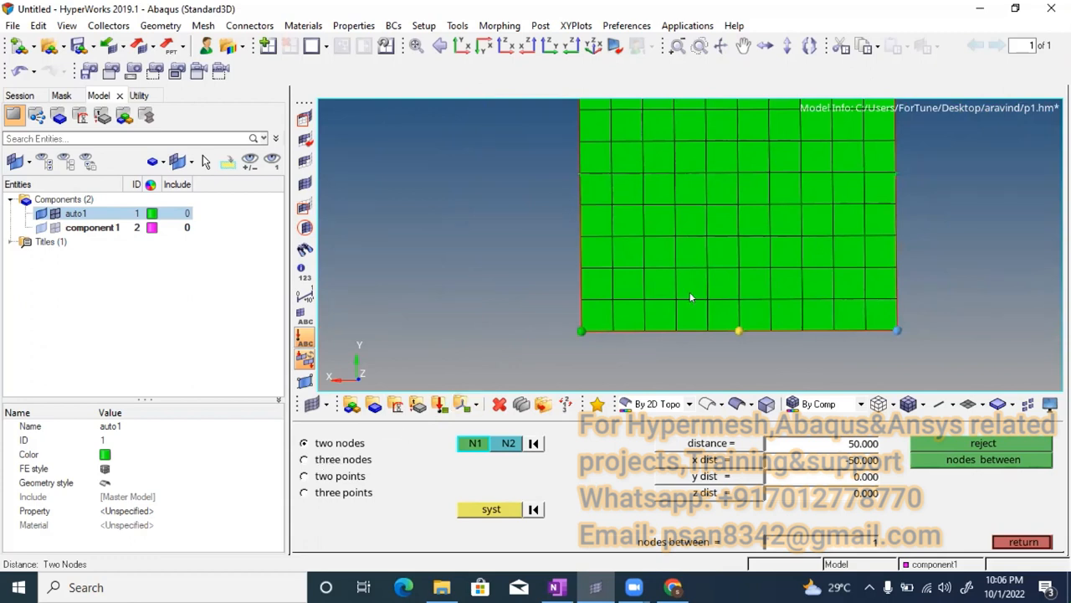
pyautogui.scroll(-3, 741, 308)
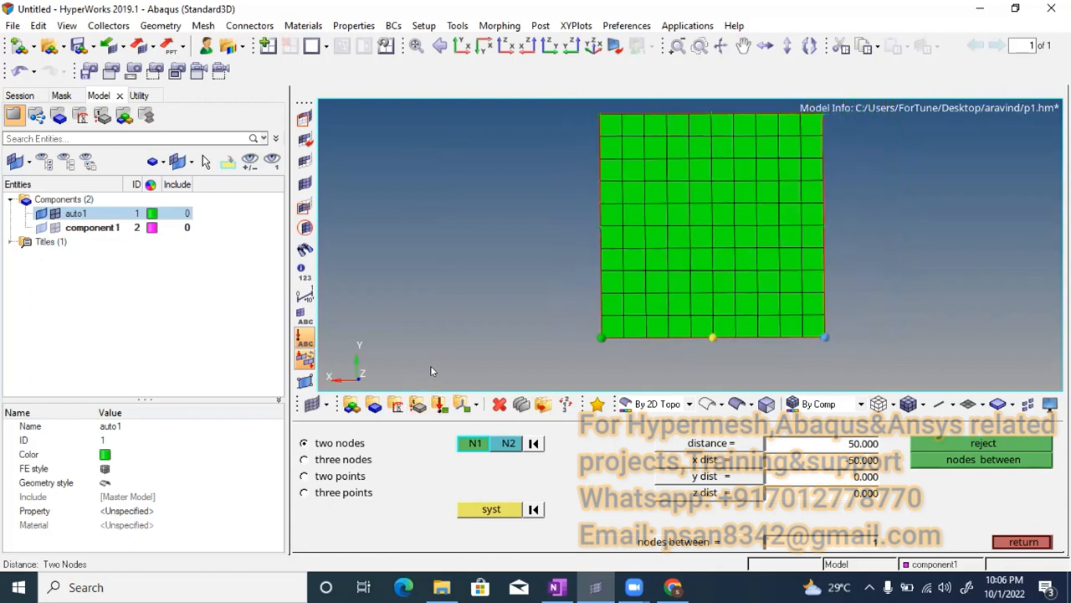
pyautogui.press('Escape')
# Open the Mask tool, switch to the OneNote page and handwrite "Mask" after the F5 arrow.
pyautogui.keyDown('ctrl'); pyautogui.moveTo(656, 325); pyautogui.dragTo(632, 332, button='right'); pyautogui.keyUp('ctrl')
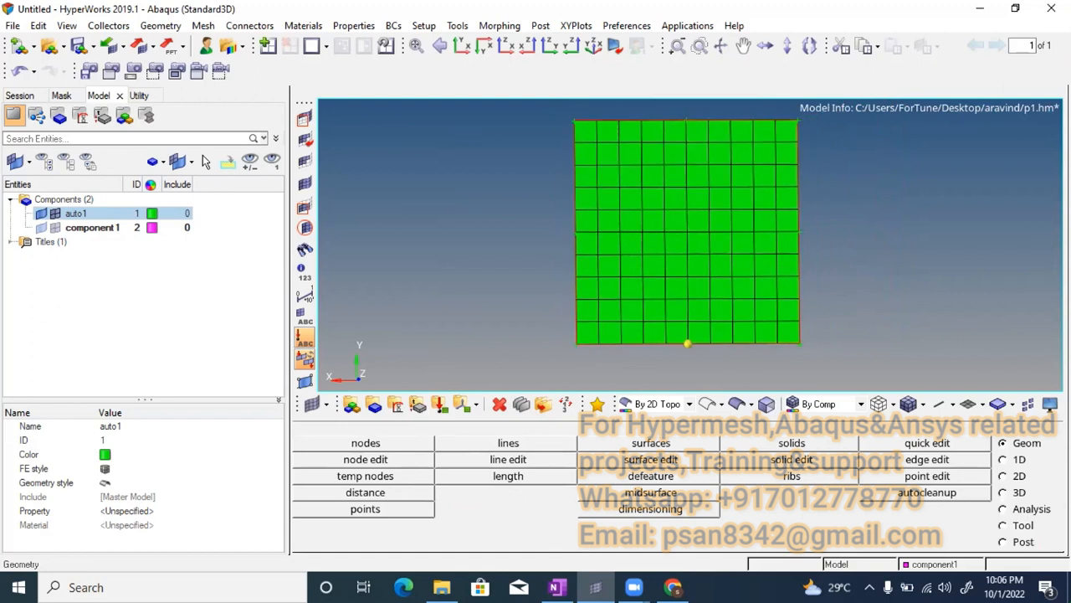
pyautogui.press('F5')
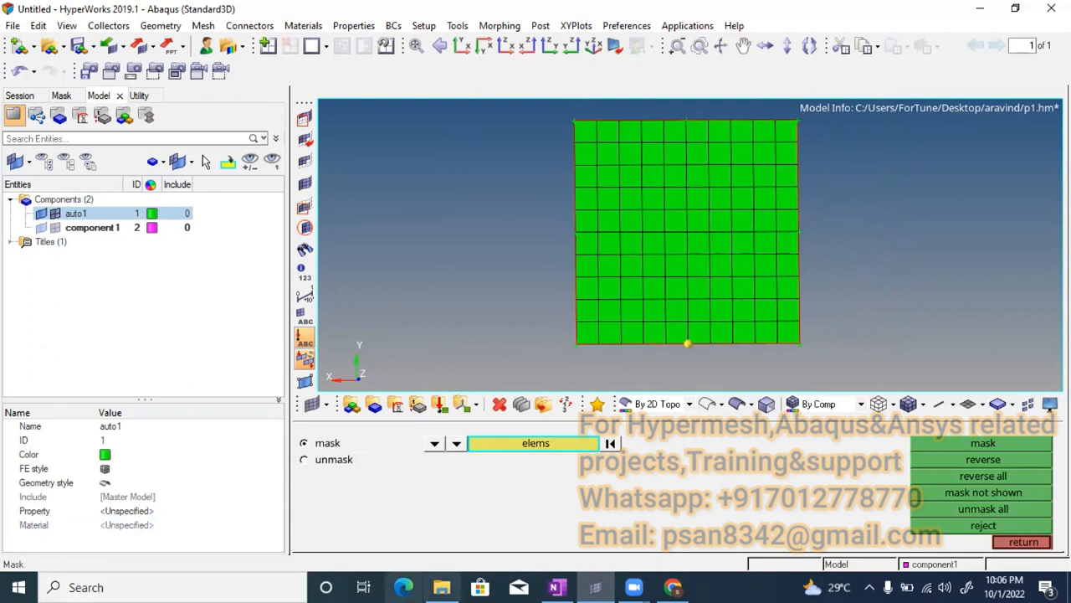
pyautogui.click(557, 588)
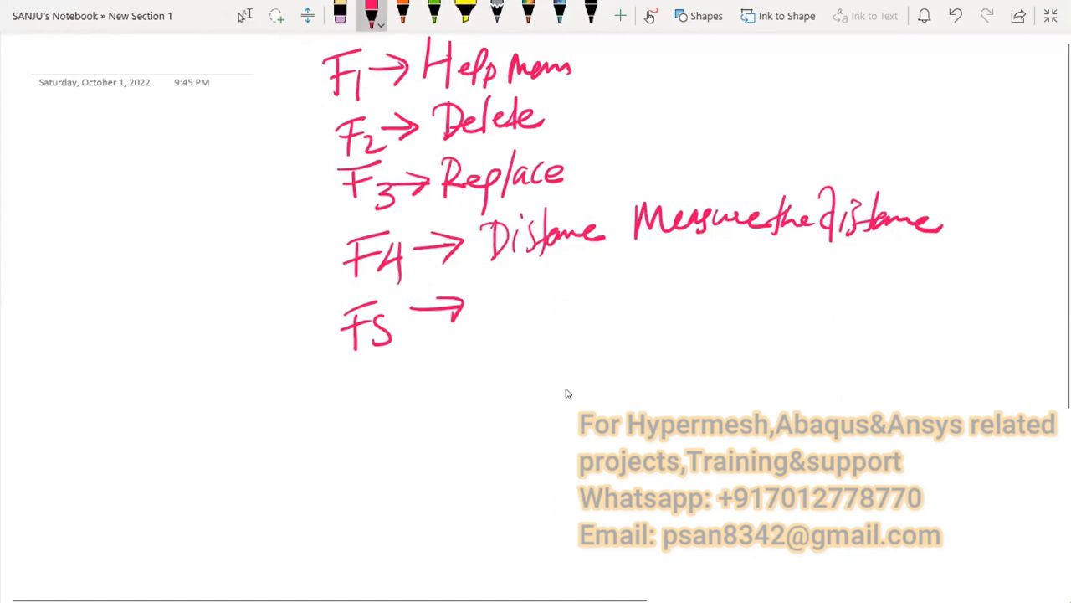
pyautogui.moveTo(493, 284)
pyautogui.mouseDown()
pyautogui.moveTo(490, 328)
pyautogui.moveTo(547, 317)
pyautogui.mouseUp()
pyautogui.moveTo(569, 274); pyautogui.dragTo(569, 321)
pyautogui.moveTo(584, 282)
pyautogui.mouseDown()
pyautogui.moveTo(570, 302)
pyautogui.moveTo(594, 319)
pyautogui.mouseUp()
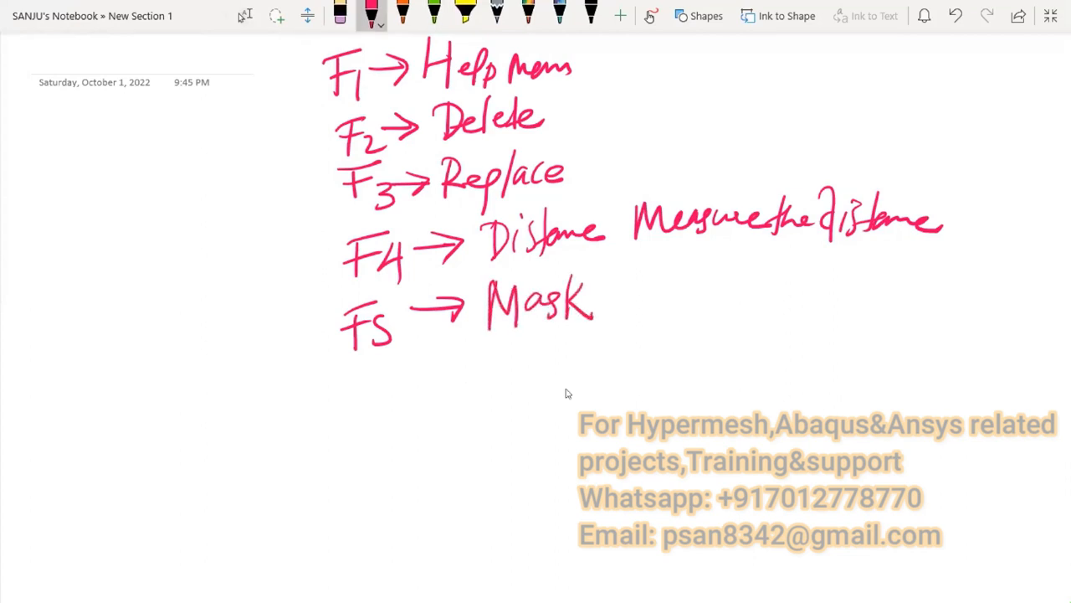
# Back in HyperMesh, mask the 2×2 block of elements at the plate's lower-left corner and reverse the mask.
pyautogui.hotkey('alt', 'Tab')
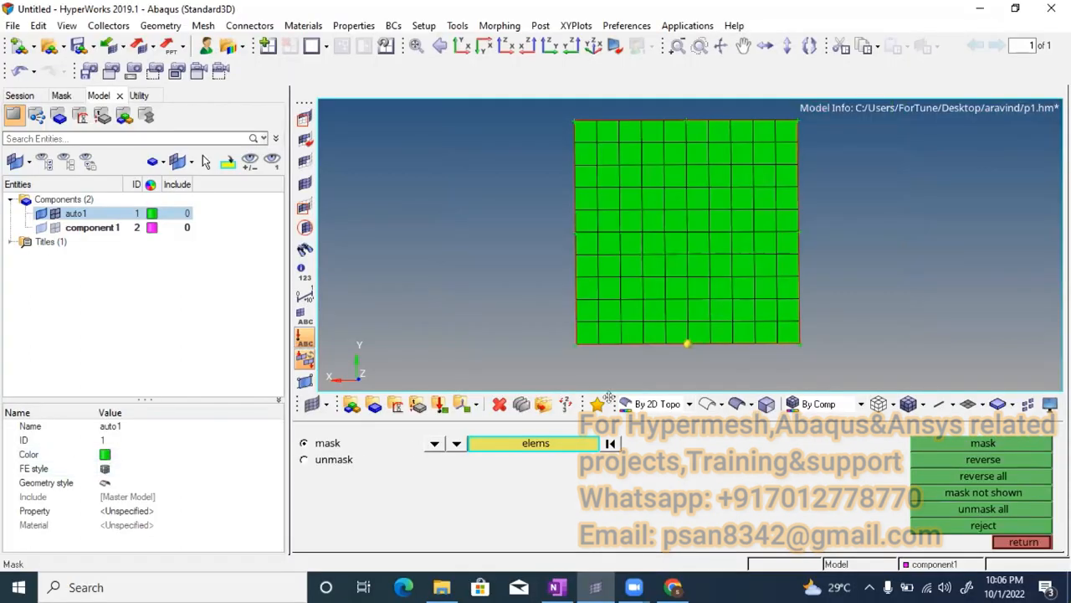
pyautogui.keyDown('ctrl'); pyautogui.moveTo(641, 315); pyautogui.dragTo(515, 279, button='right'); pyautogui.keyUp('ctrl')
pyautogui.keyDown('ctrl'); pyautogui.scroll(2, 517, 302); pyautogui.keyUp('ctrl')
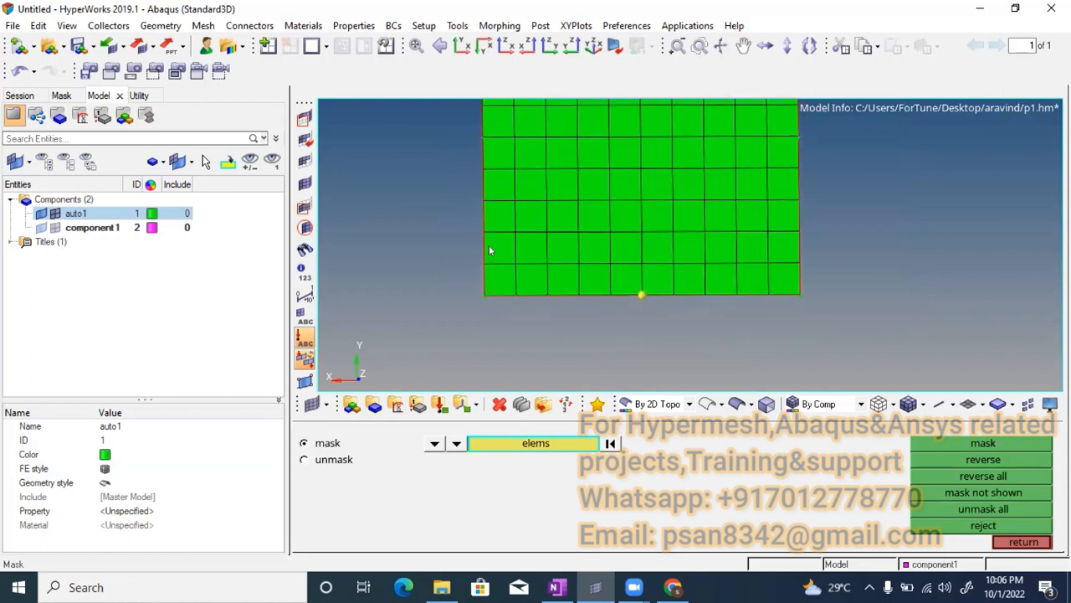
pyautogui.keyDown('ctrl'); pyautogui.scroll(1, 492, 248); pyautogui.keyUp('ctrl')
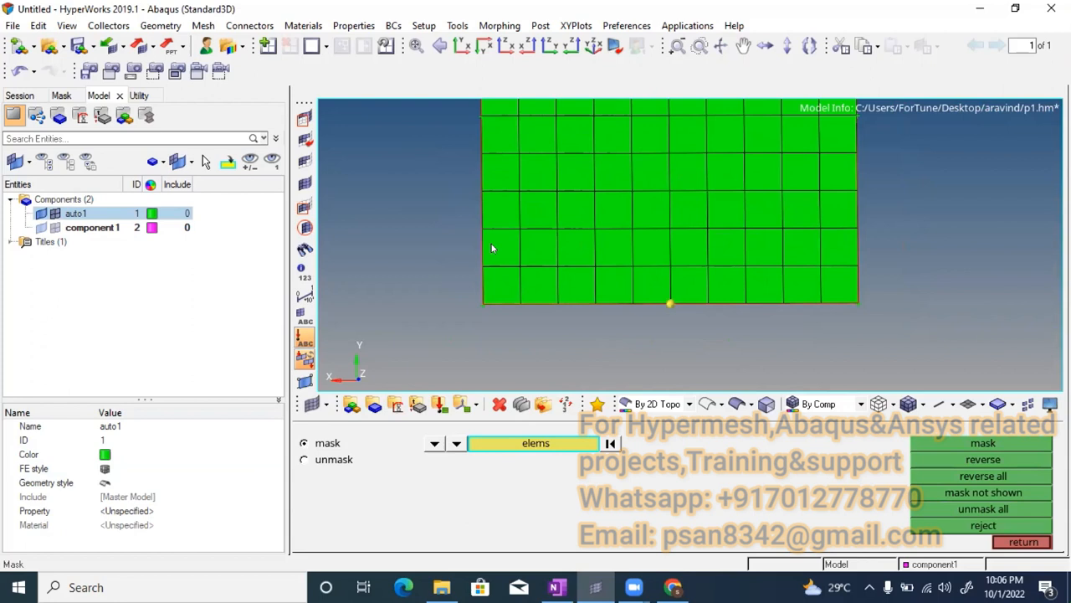
pyautogui.keyDown('shift'); pyautogui.moveTo(482, 233); pyautogui.dragTo(518, 322); pyautogui.keyUp('shift')
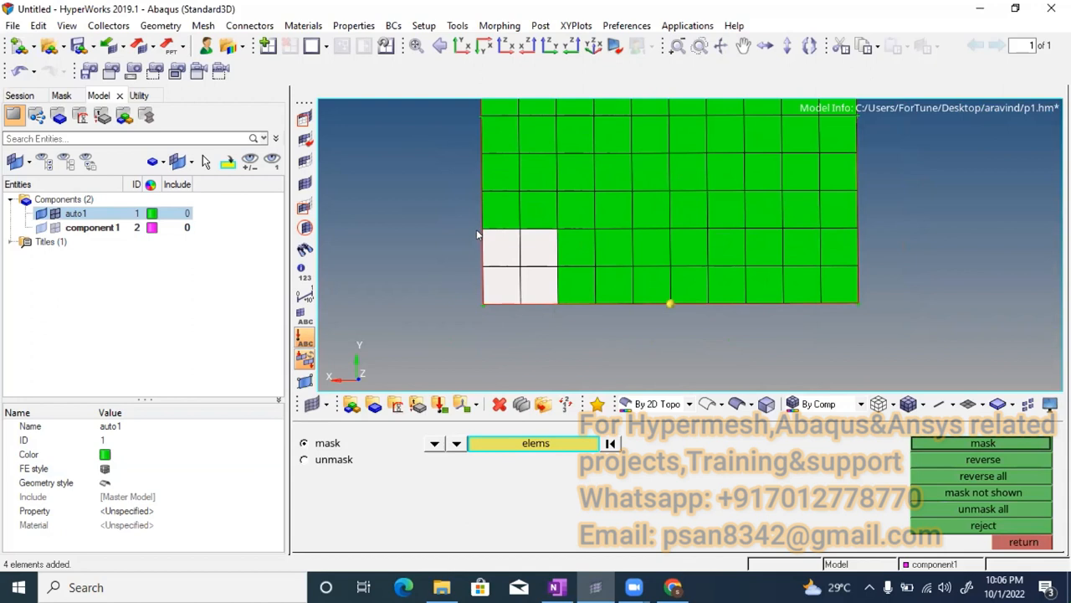
pyautogui.click(963, 446)
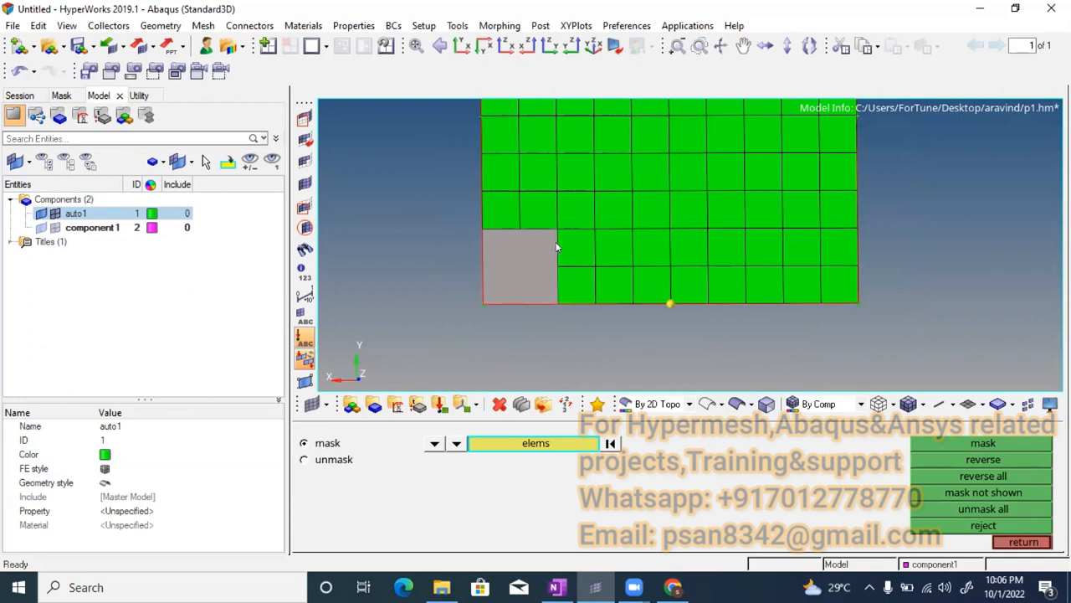
pyautogui.click(929, 457)
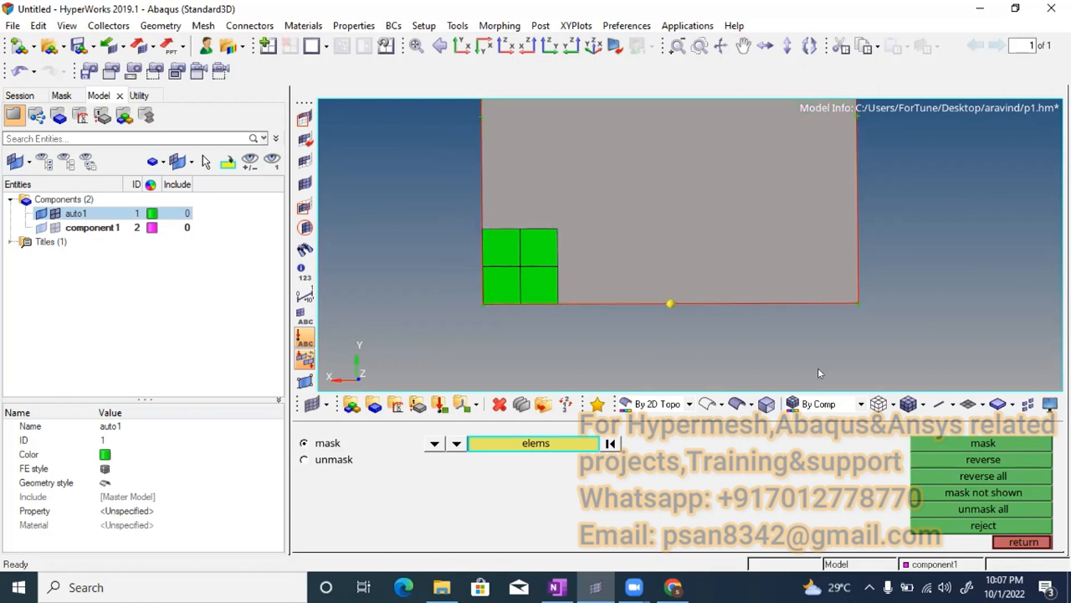
# Unmask all elements and mask the 4×4 block of elements at the plate's centre.
pyautogui.click(962, 509)
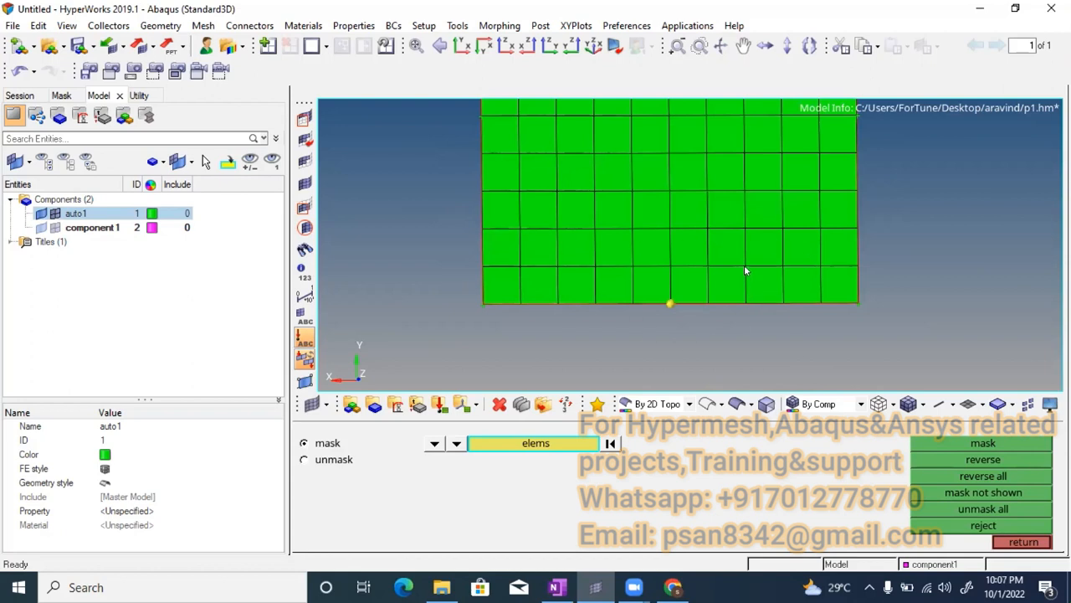
pyautogui.scroll(-2, 731, 292)
pyautogui.keyDown('ctrl'); pyautogui.moveTo(692, 304); pyautogui.dragTo(668, 327, button='right'); pyautogui.keyUp('ctrl')
pyautogui.scroll(-2, 665, 326)
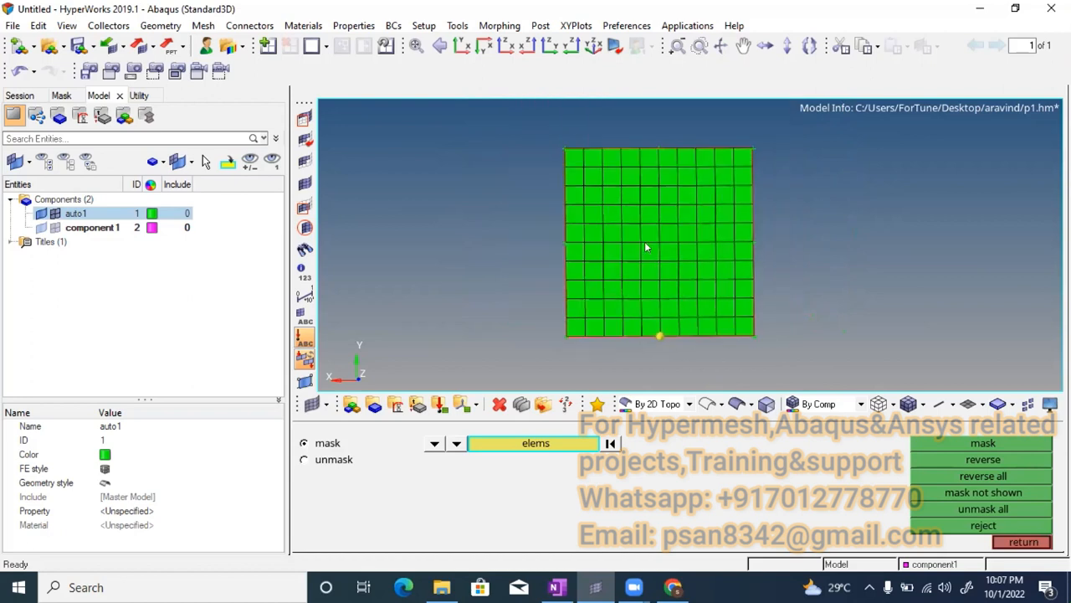
pyautogui.scroll(1, 625, 221)
pyautogui.keyDown('shift'); pyautogui.moveTo(621, 206); pyautogui.dragTo(704, 290); pyautogui.keyUp('shift')
pyautogui.click(950, 445)
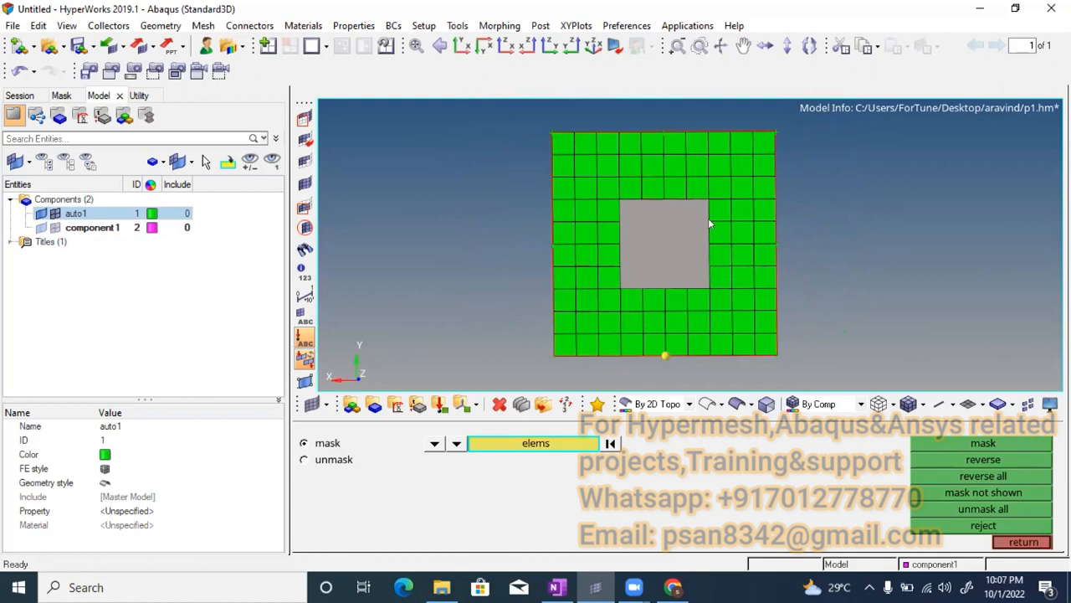
# Reverse the mask to show only the central 4×4 block of elements.
pyautogui.click(991, 463)
pyautogui.scroll(3, 658, 218)
pyautogui.scroll(-2, 632, 185)
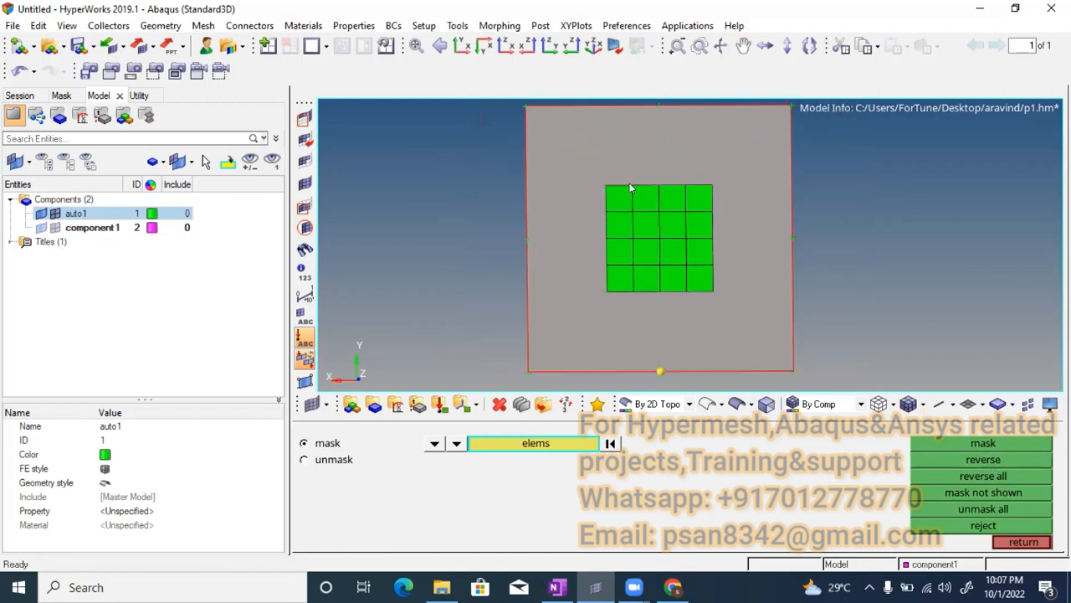
pyautogui.keyDown('ctrl'); pyautogui.moveTo(630, 200); pyautogui.dragTo(598, 202, button='right'); pyautogui.keyUp('ctrl')
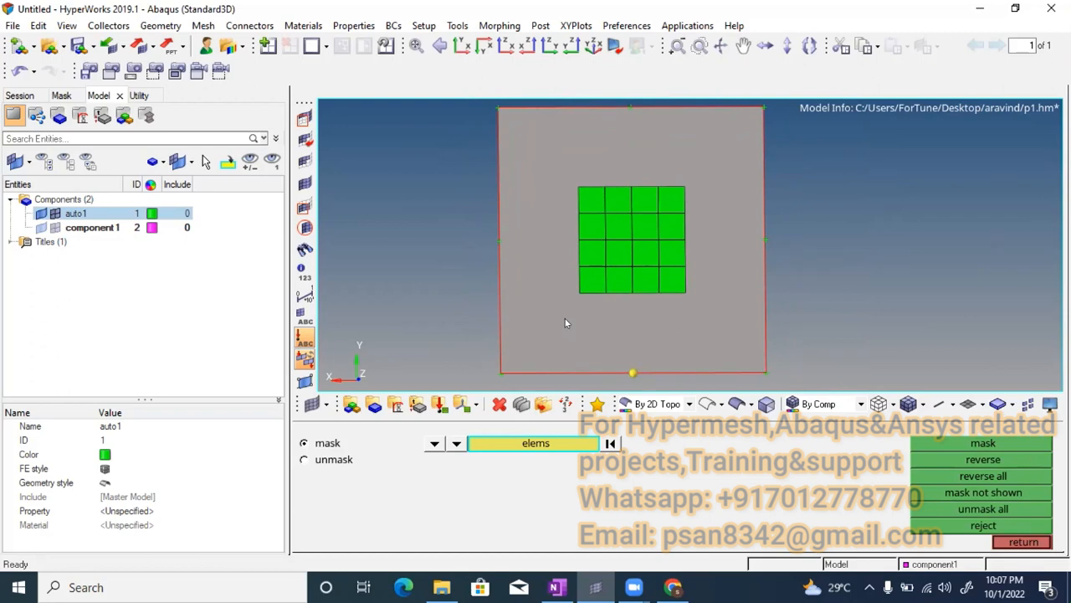
# Reopen the Mask tool, unmask all of the plate's elements and leave the tool.
pyautogui.press('F6')
pyautogui.press('Escape')
pyautogui.press('Escape')
pyautogui.press('F5')
pyautogui.click(971, 513)
pyautogui.scroll(-3, 642, 276)
pyautogui.press('Escape')
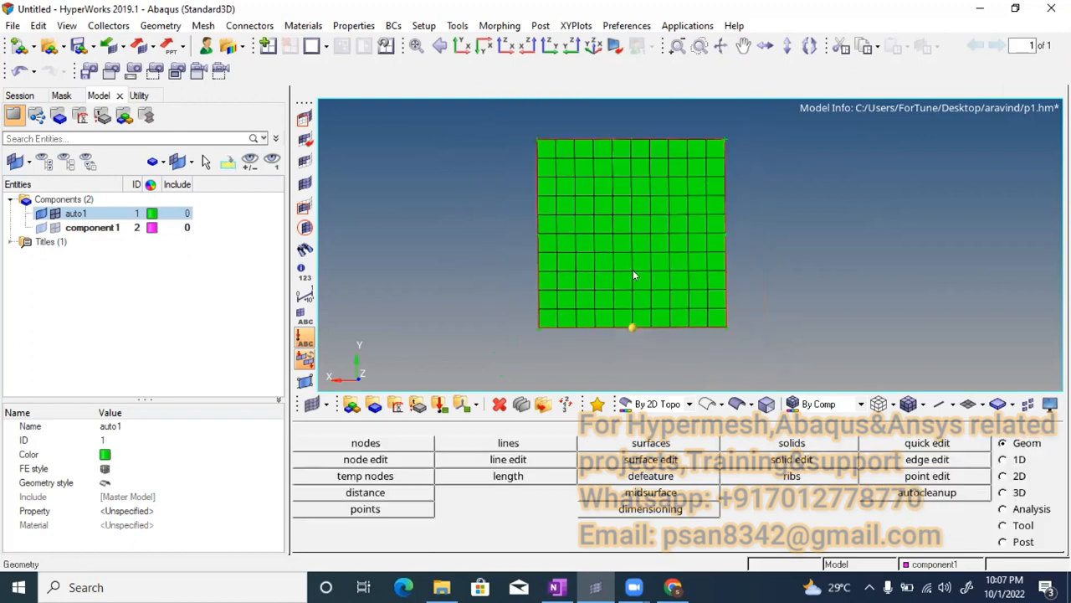
# Open the element create, combine and split tool, switch to the OneNote page and handwrite "F6" with an arrow below the F5 line.
pyautogui.press('F6')
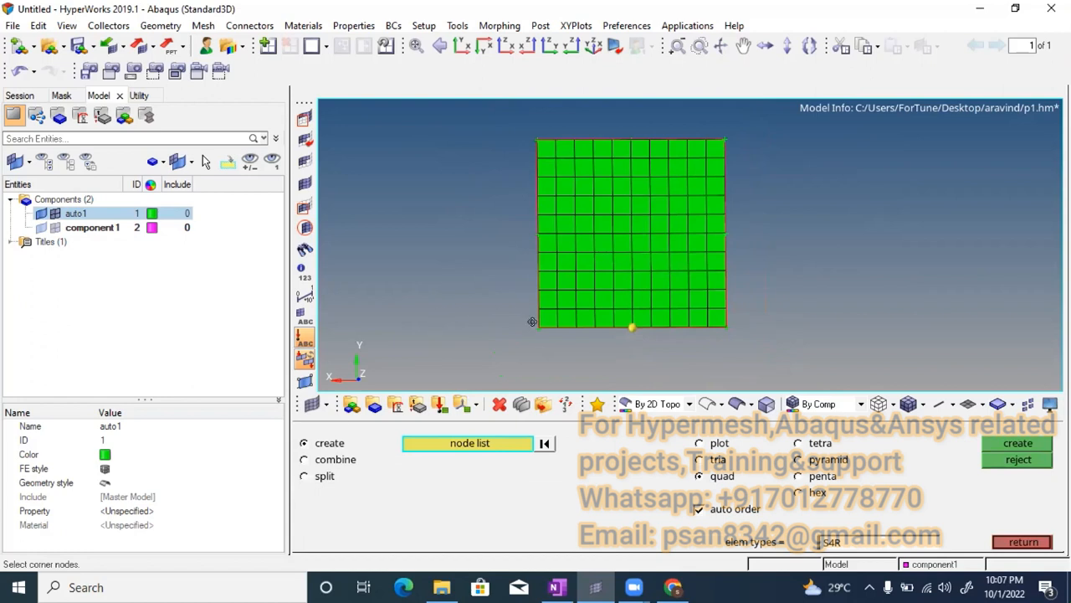
pyautogui.keyDown('ctrl'); pyautogui.moveTo(531, 321); pyautogui.dragTo(503, 316, button='right'); pyautogui.keyUp('ctrl')
pyautogui.press('Escape')
pyautogui.press('F6')
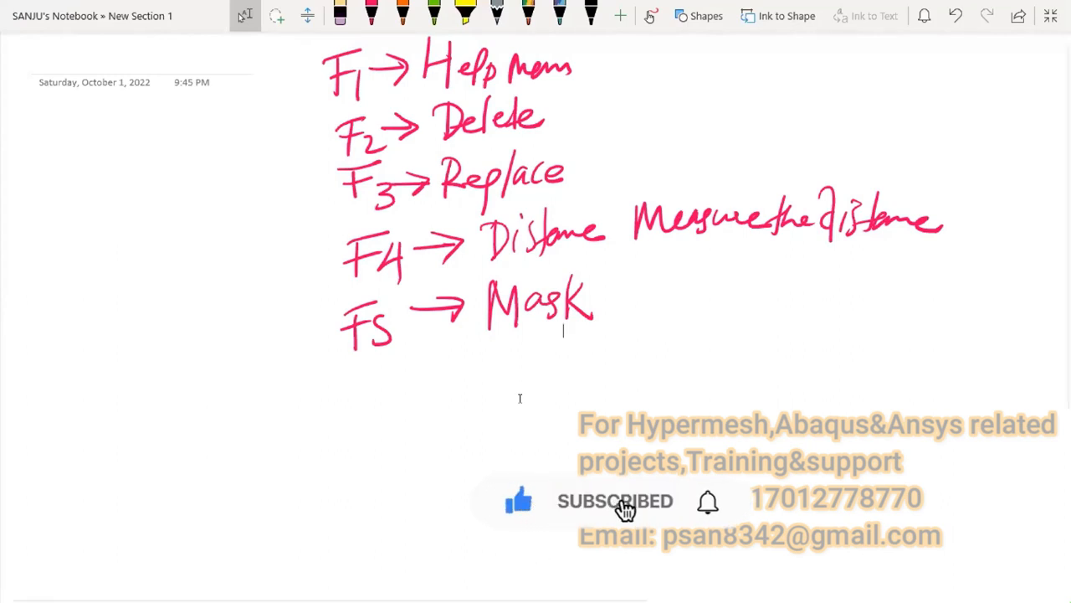
pyautogui.moveTo(238, 157); pyautogui.dragTo(268, 165)
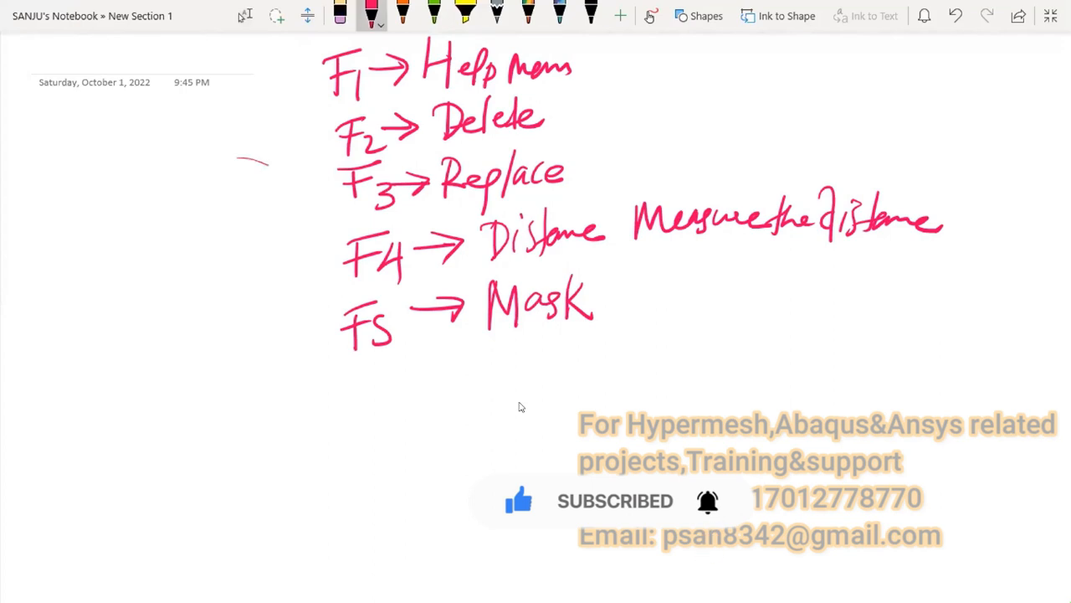
pyautogui.moveTo(359, 362)
pyautogui.mouseDown()
pyautogui.moveTo(360, 410)
pyautogui.moveTo(389, 352)
pyautogui.mouseUp()
pyautogui.moveTo(347, 383)
pyautogui.mouseDown()
pyautogui.moveTo(389, 374)
pyautogui.moveTo(396, 386)
pyautogui.moveTo(469, 358)
pyautogui.moveTo(461, 379)
pyautogui.mouseUp()
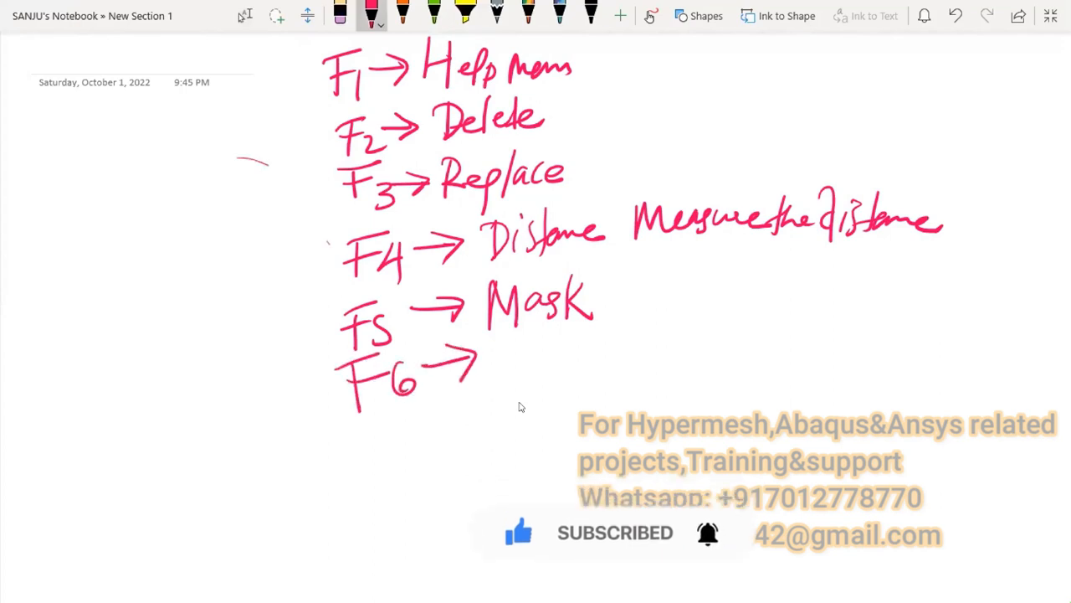
# Handwrite "Create, Combine, Split" after the F6 arrow and add a short remark beside it.
pyautogui.moveTo(544, 348); pyautogui.dragTo(537, 378)
pyautogui.moveTo(549, 373)
pyautogui.mouseDown()
pyautogui.moveTo(562, 358)
pyautogui.moveTo(574, 371)
pyautogui.mouseUp()
pyautogui.moveTo(575, 365); pyautogui.dragTo(589, 375)
pyautogui.moveTo(599, 338)
pyautogui.mouseDown()
pyautogui.moveTo(586, 378)
pyautogui.moveTo(626, 360)
pyautogui.moveTo(641, 385)
pyautogui.mouseUp()
pyautogui.moveTo(679, 338)
pyautogui.mouseDown()
pyautogui.moveTo(681, 361)
pyautogui.moveTo(718, 358)
pyautogui.mouseUp()
pyautogui.moveTo(730, 319); pyautogui.dragTo(741, 363)
pyautogui.moveTo(749, 330)
pyautogui.mouseDown()
pyautogui.moveTo(785, 343)
pyautogui.moveTo(788, 374)
pyautogui.mouseUp()
pyautogui.moveTo(832, 330); pyautogui.dragTo(832, 375)
pyautogui.moveTo(834, 345); pyautogui.dragTo(849, 360)
pyautogui.moveTo(860, 345); pyautogui.dragTo(862, 361)
pyautogui.moveTo(884, 310); pyautogui.dragTo(876, 357)
pyautogui.moveTo(862, 346); pyautogui.dragTo(884, 334)
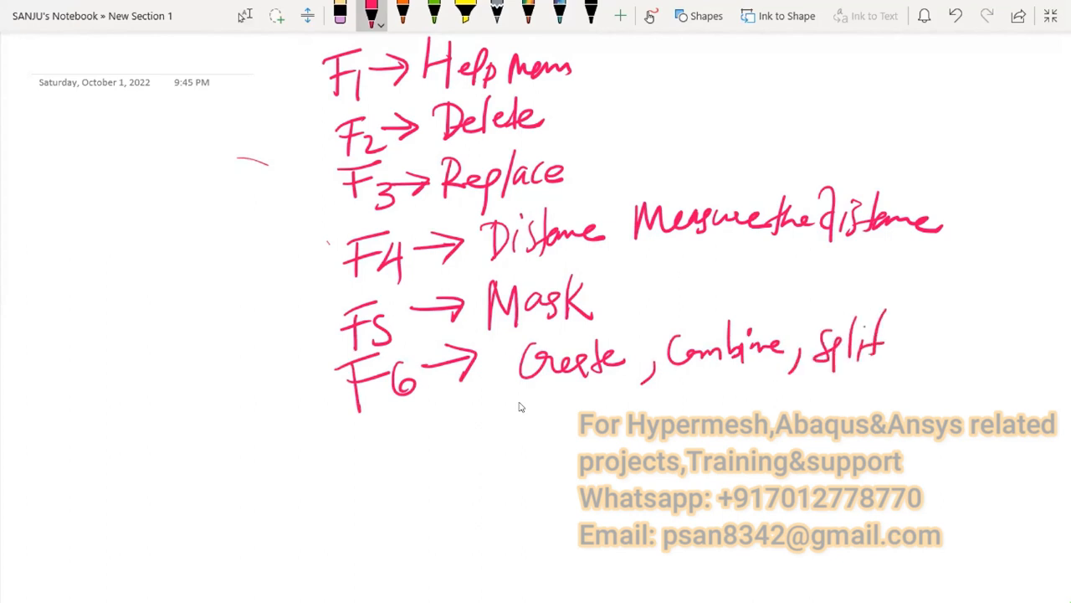
pyautogui.moveTo(924, 322)
pyautogui.mouseDown()
pyautogui.moveTo(917, 353)
pyautogui.moveTo(929, 333)
pyautogui.mouseUp()
pyautogui.moveTo(931, 328)
pyautogui.mouseDown()
pyautogui.moveTo(941, 350)
pyautogui.moveTo(954, 343)
pyautogui.mouseUp()
pyautogui.moveTo(897, 376); pyautogui.dragTo(884, 387)
pyautogui.moveTo(915, 355)
pyautogui.mouseDown()
pyautogui.moveTo(896, 406)
pyautogui.moveTo(935, 385)
pyautogui.moveTo(988, 392)
pyautogui.mouseUp()
pyautogui.moveTo(1003, 358)
pyautogui.mouseDown()
pyautogui.moveTo(992, 397)
pyautogui.moveTo(1011, 375)
pyautogui.mouseUp()
pyautogui.moveTo(1010, 379); pyautogui.dragTo(1001, 394)
pyautogui.click(1015, 392)
# Switch to HyperMesh and delete the element at the meshed plate's lower-left corner.
pyautogui.hotkey('alt', 'Tab')
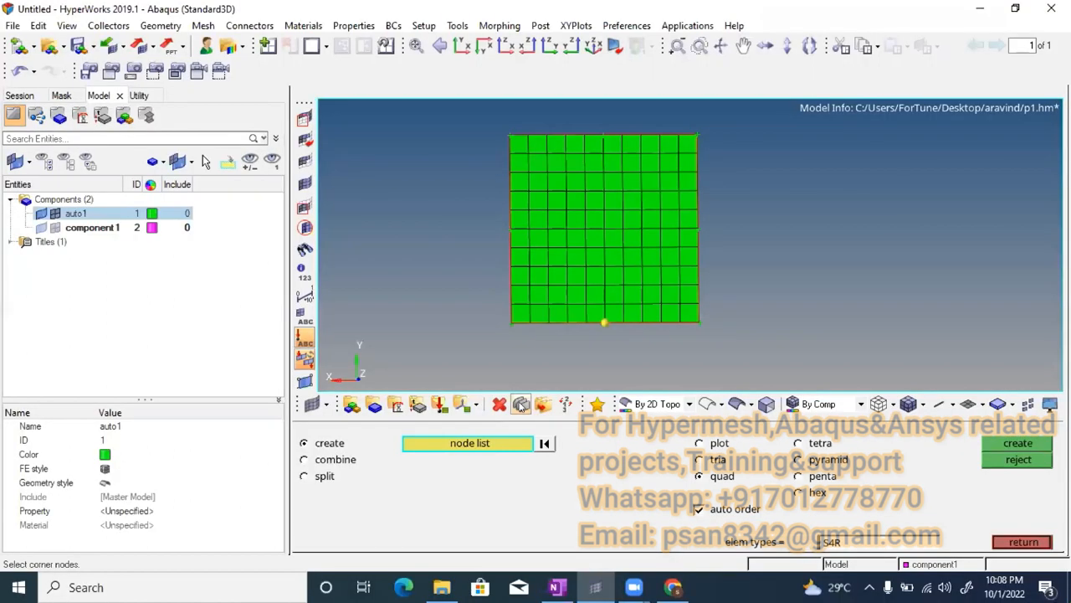
pyautogui.keyDown('ctrl'); pyautogui.moveTo(608, 306); pyautogui.dragTo(557, 289, button='right'); pyautogui.keyUp('ctrl')
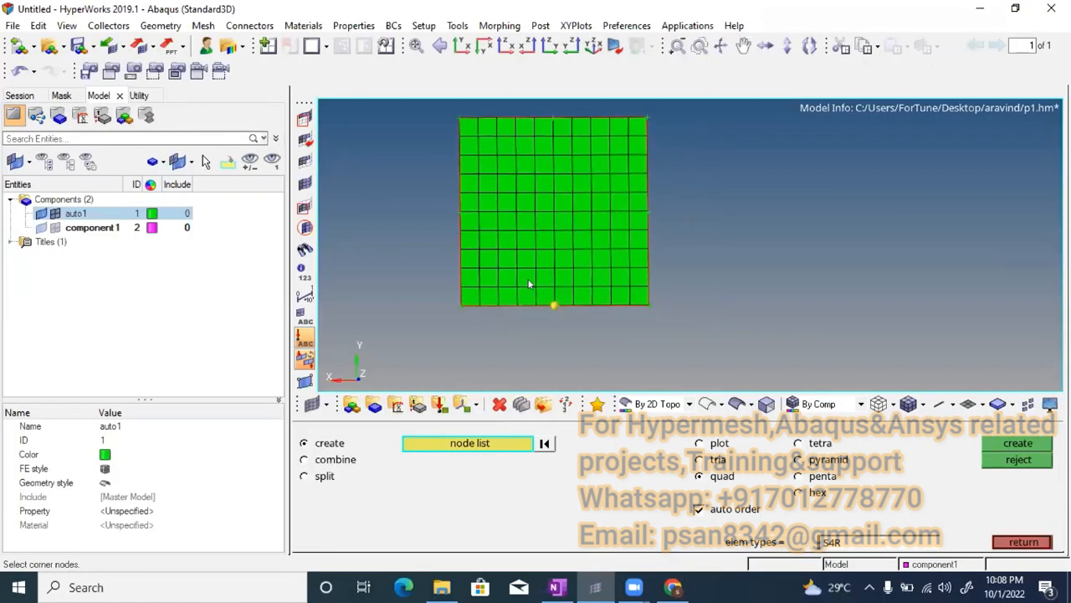
pyautogui.scroll(3, 527, 281)
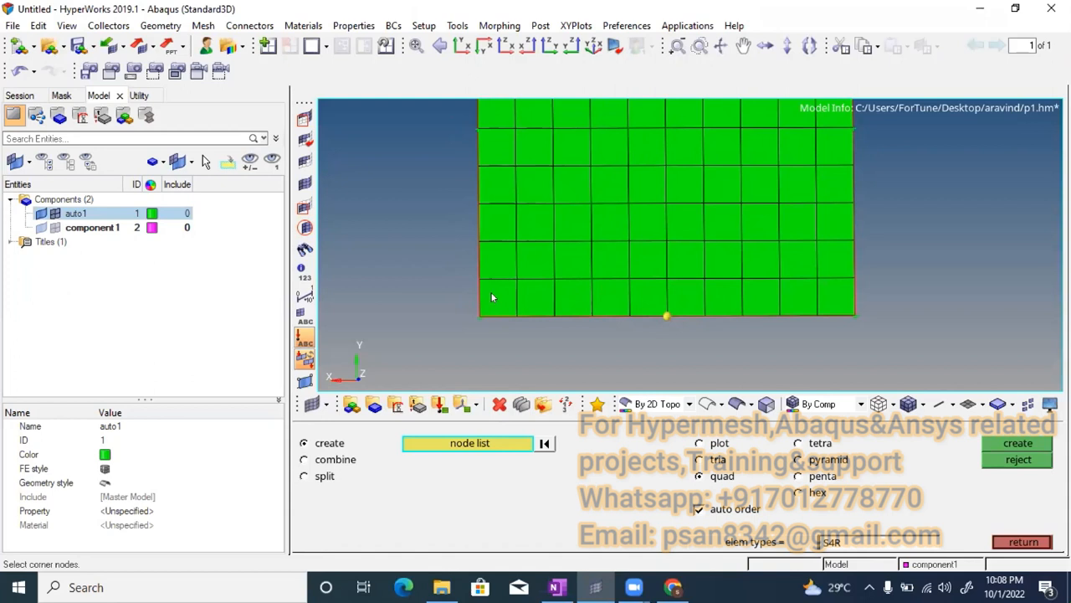
pyautogui.press('F2')
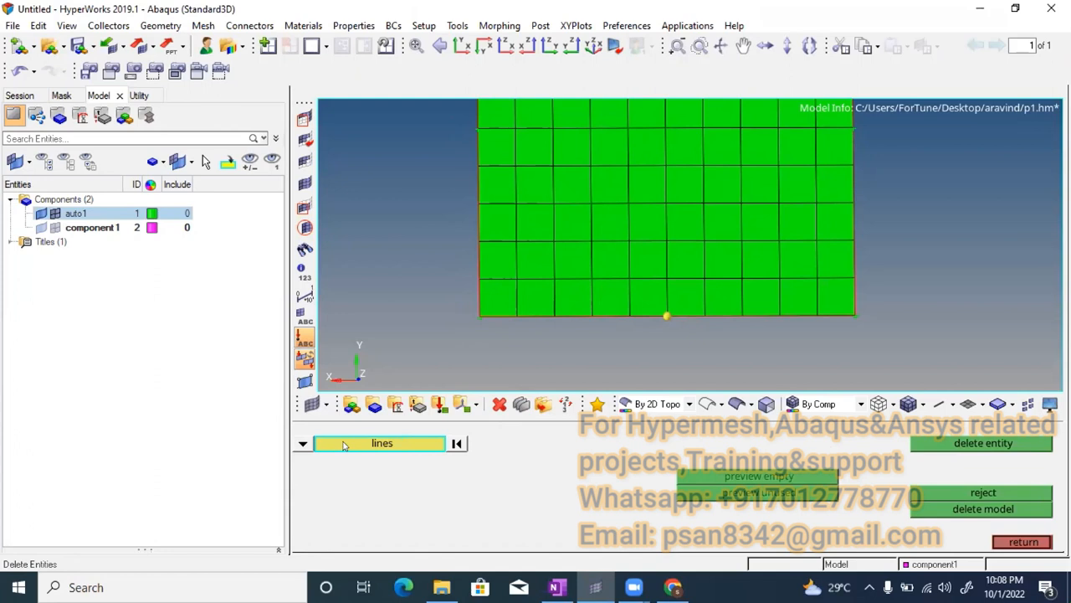
pyautogui.click(304, 444)
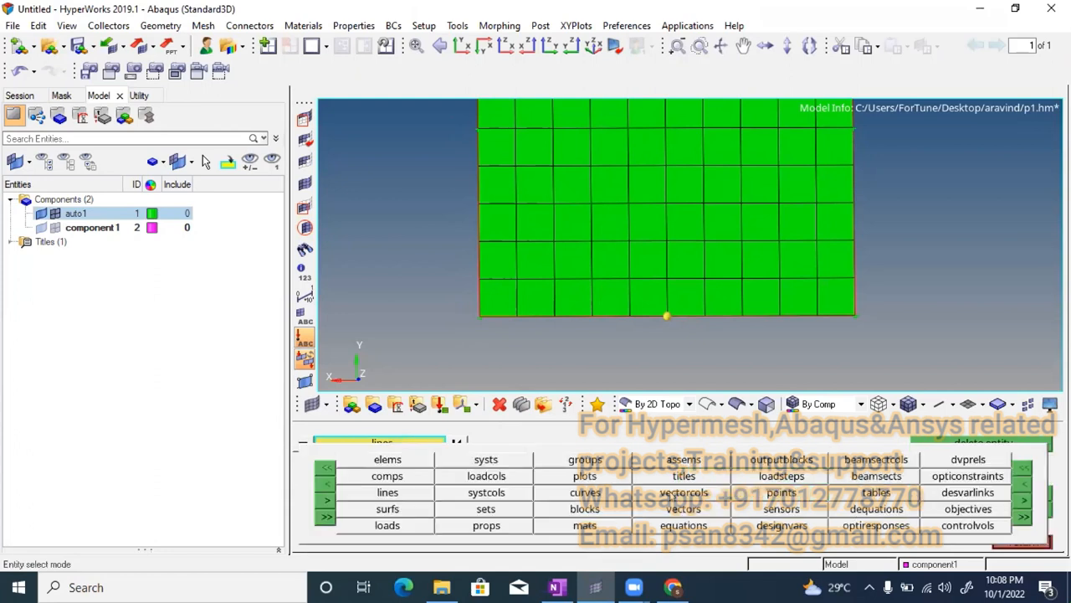
pyautogui.click(406, 460)
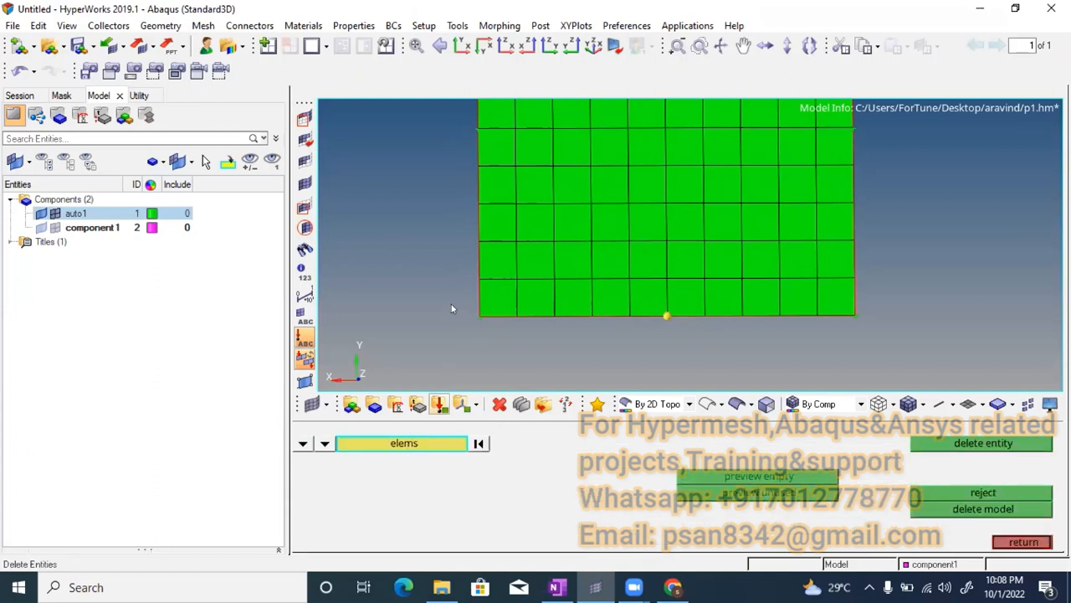
pyautogui.click(483, 299)
pyautogui.click(960, 445)
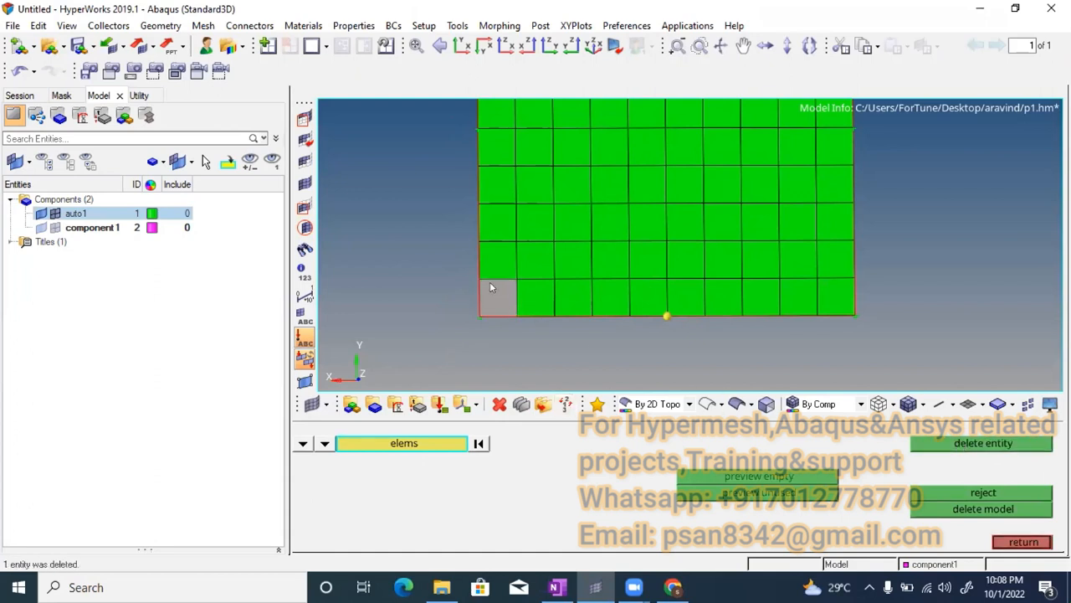
# Create a quad element from the four corner nodes of the gap at the plate's lower-left corner and leave the tool.
pyautogui.press('F6')
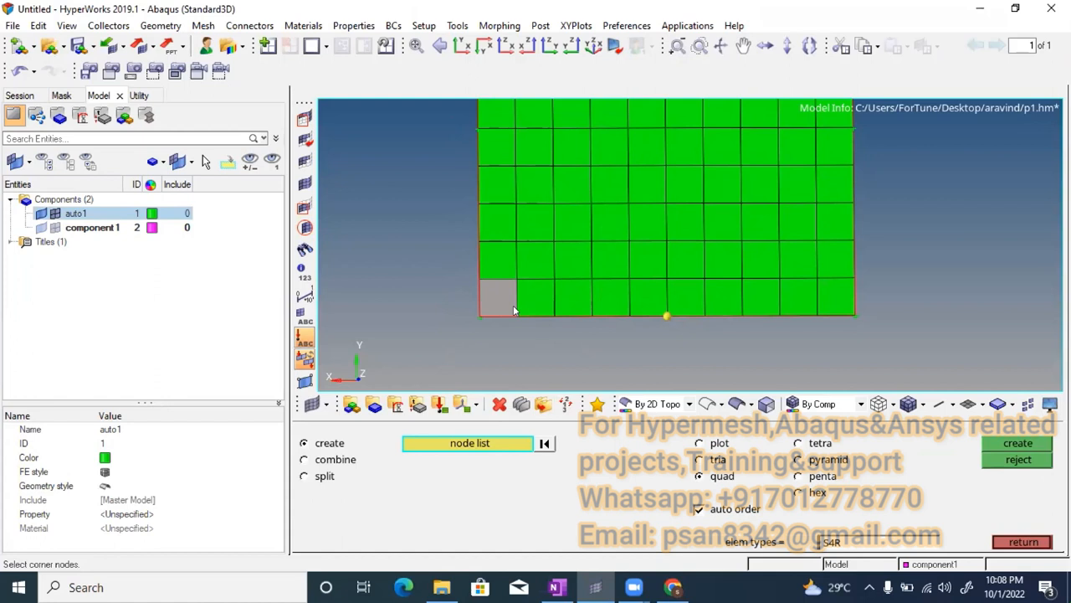
pyautogui.scroll(4, 445, 299)
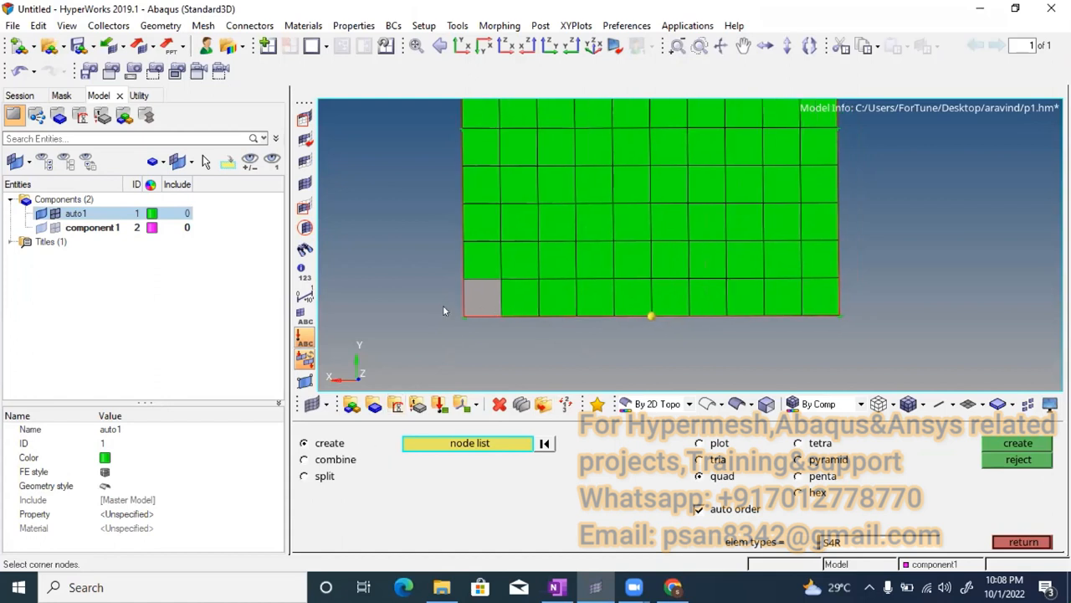
pyautogui.click(439, 278)
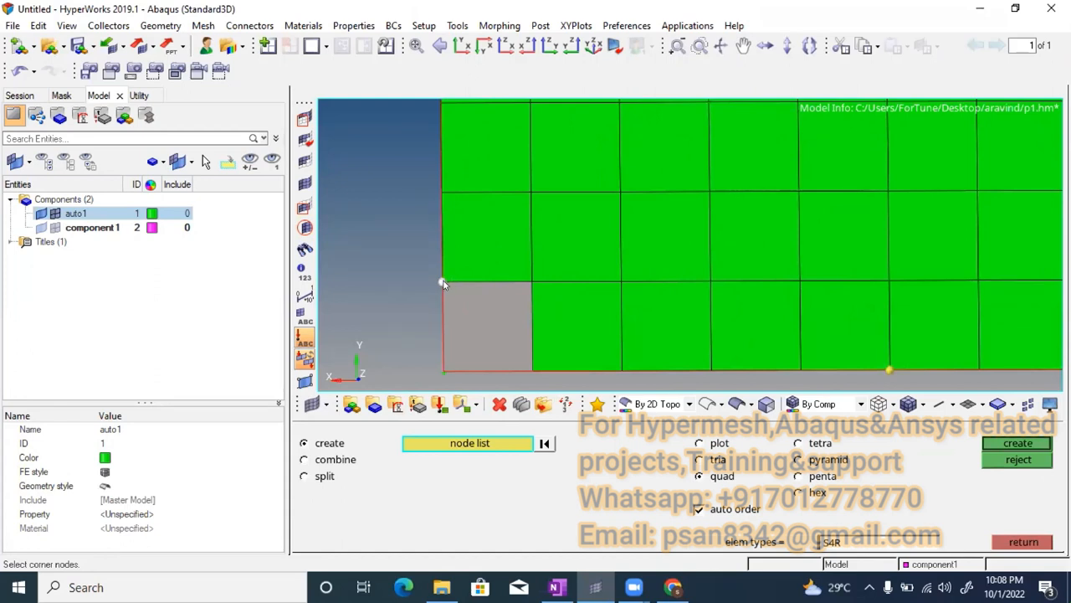
pyautogui.click(529, 280)
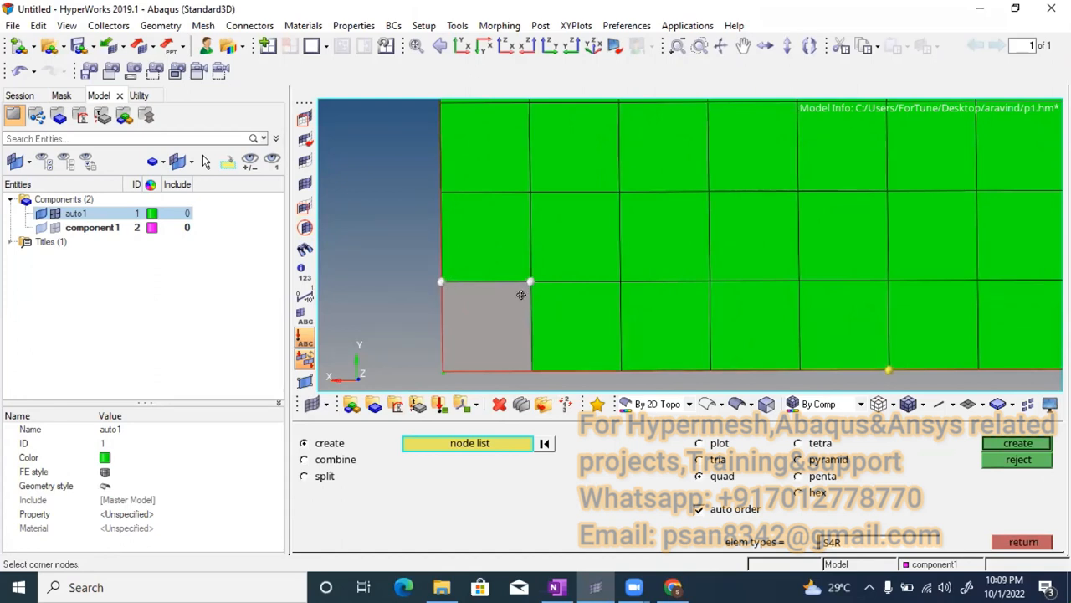
pyautogui.keyDown('ctrl'); pyautogui.moveTo(532, 367); pyautogui.dragTo(540, 329, button='right'); pyautogui.keyUp('ctrl')
pyautogui.click(539, 329)
pyautogui.scroll(3, 441, 338)
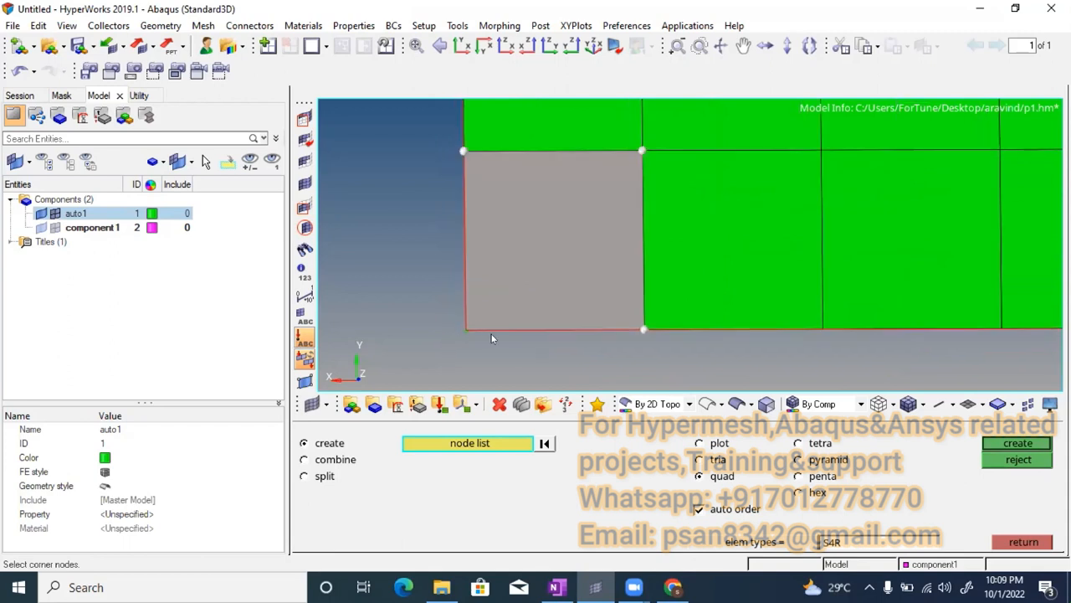
pyautogui.scroll(-1, 464, 329)
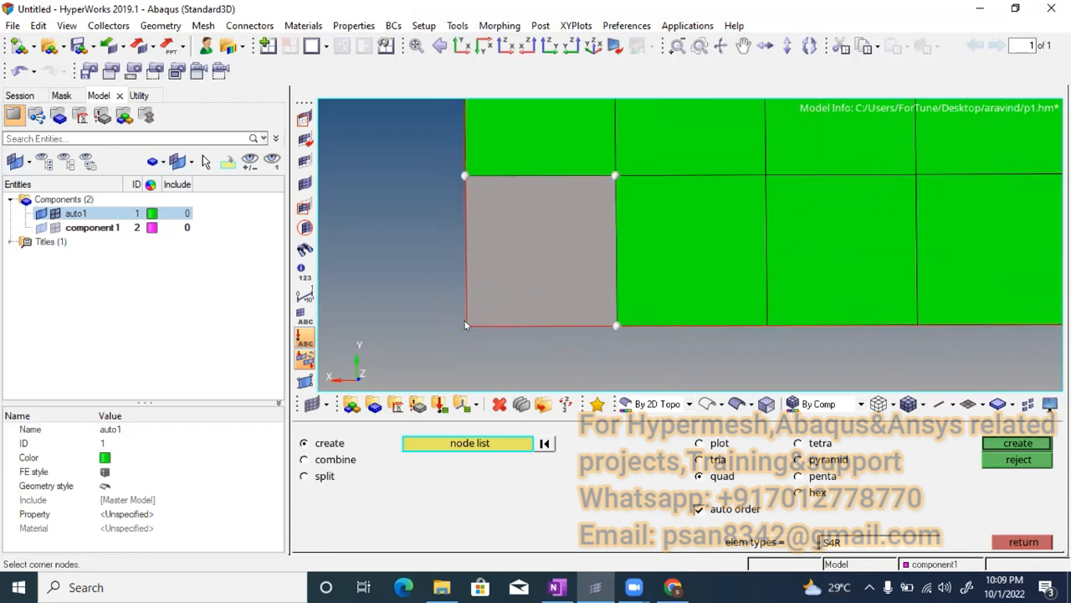
pyautogui.scroll(3, 470, 328)
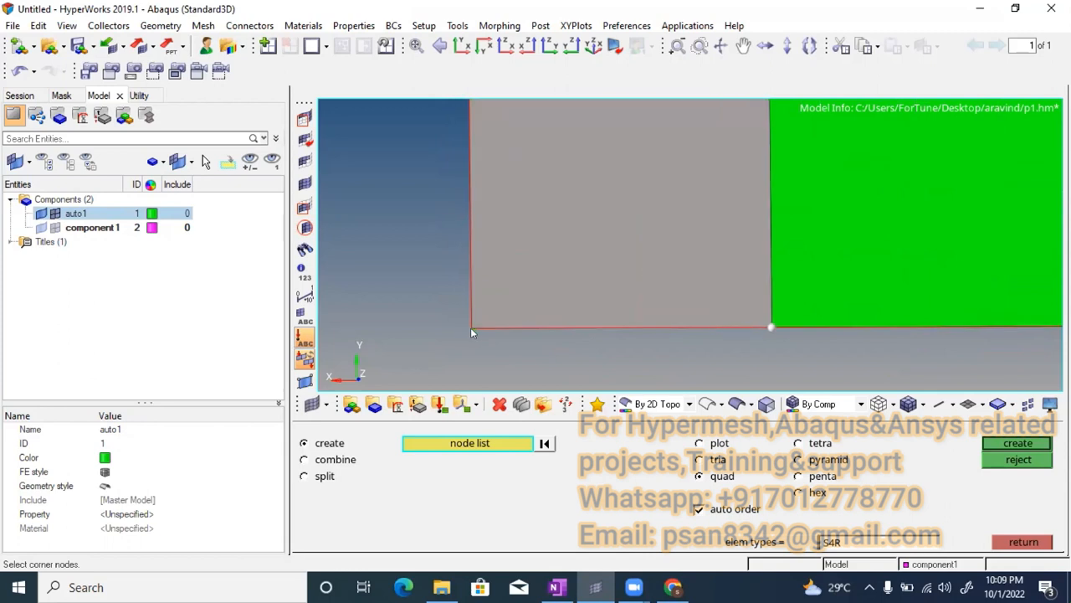
pyautogui.scroll(-3, 470, 326)
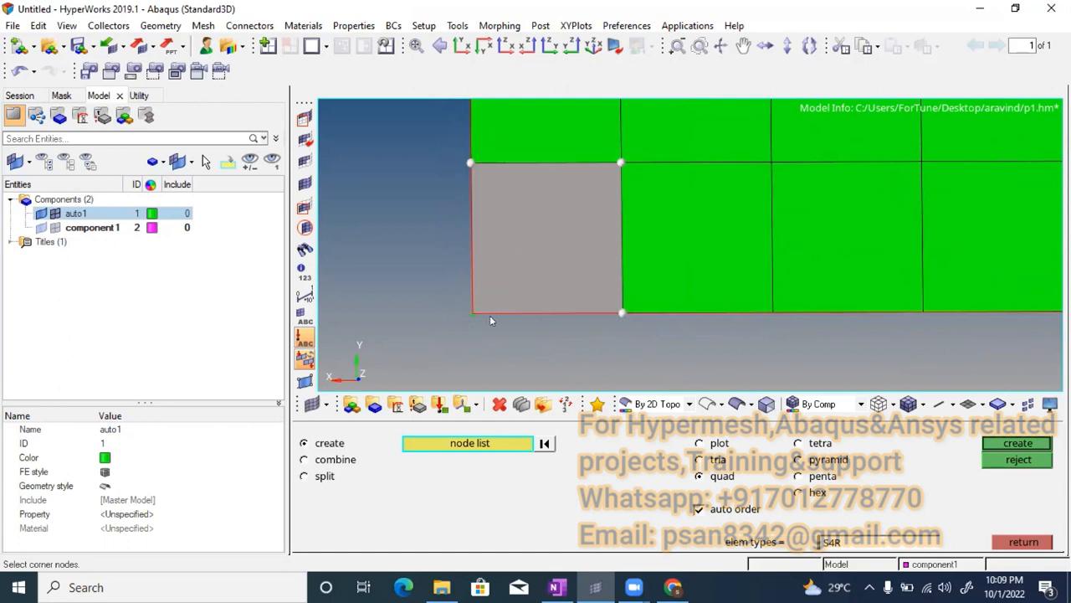
pyautogui.scroll(5, 469, 310)
pyautogui.scroll(1, 469, 316)
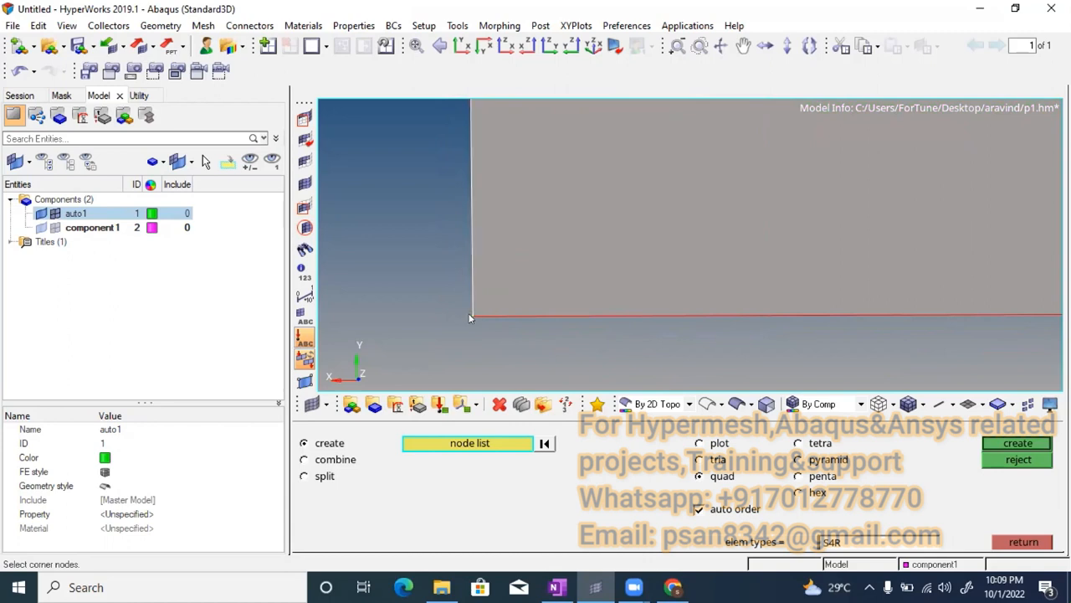
pyautogui.click(470, 316)
pyautogui.scroll(-4, 472, 311)
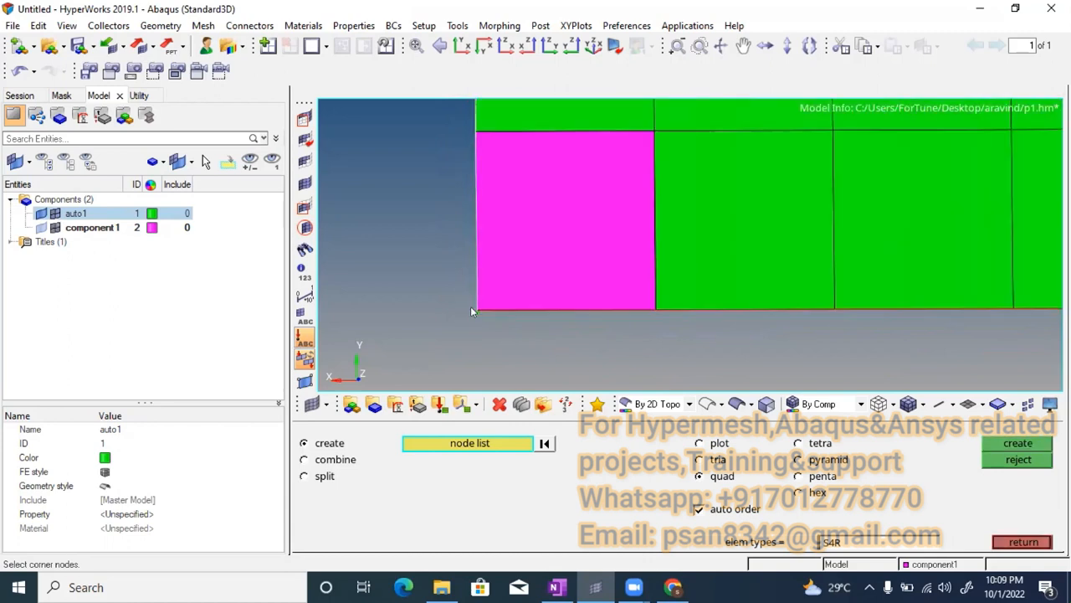
pyautogui.press('Escape')
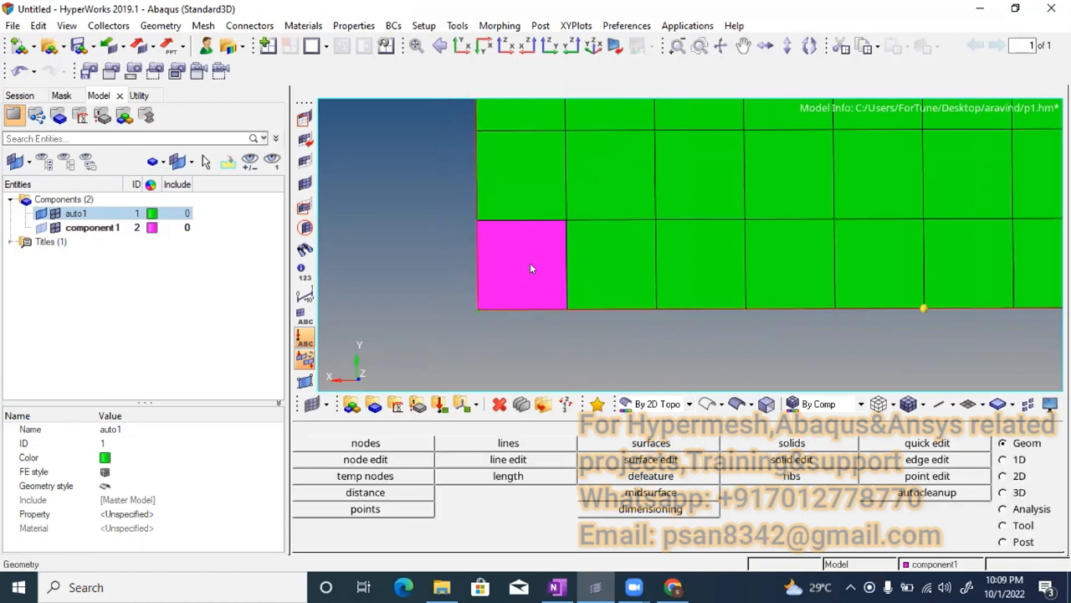
# Examine the new corner element's colour and fit against the surrounding mesh and the component list.
pyautogui.scroll(-2, 506, 241)
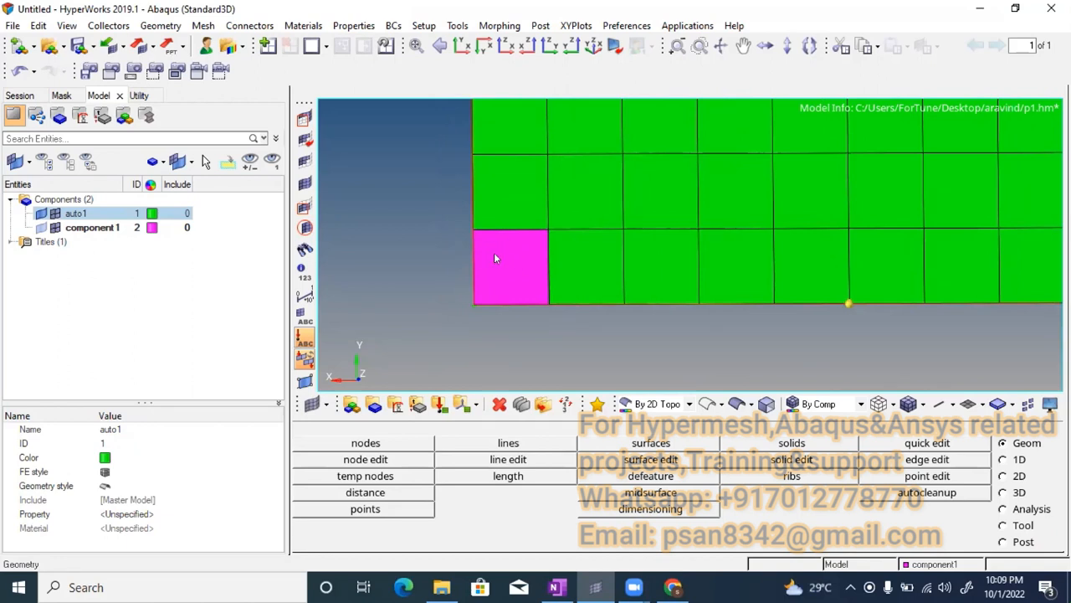
pyautogui.scroll(-5, 493, 256)
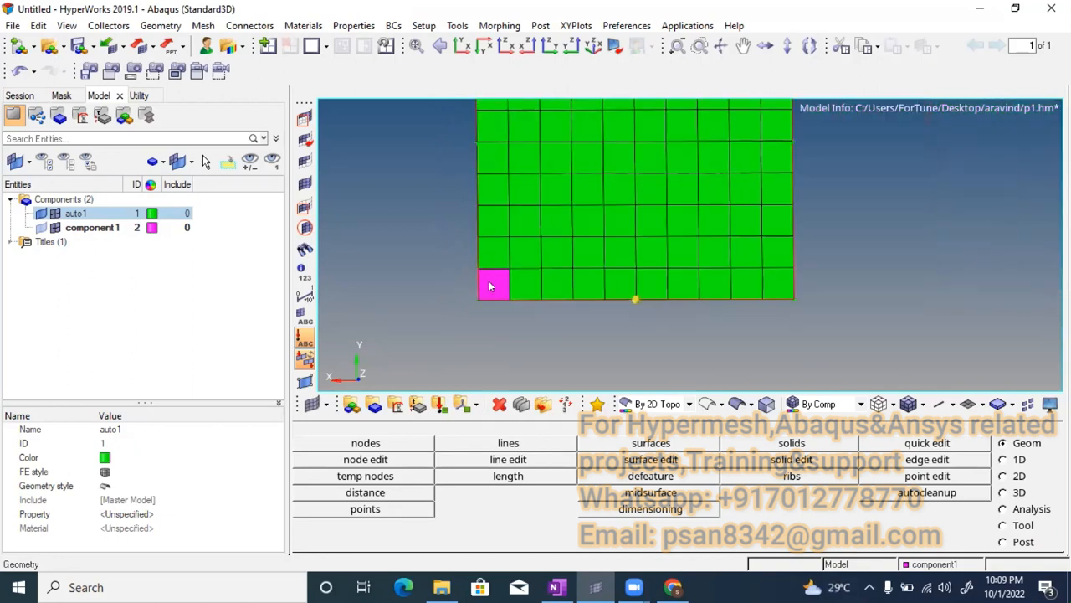
pyautogui.scroll(4, 483, 285)
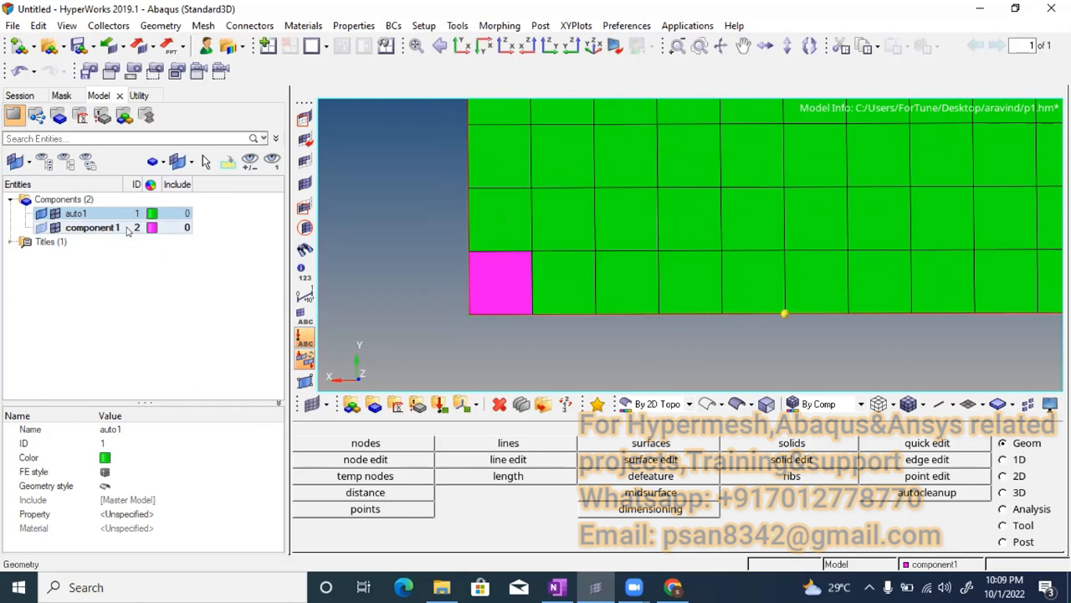
pyautogui.scroll(-3, 439, 251)
pyautogui.moveTo(483, 248)
pyautogui.keyDown('ctrl'); pyautogui.mouseDown(button='right')
pyautogui.moveTo(487, 238)
pyautogui.moveTo(486, 247)
pyautogui.mouseUp(button='right'); pyautogui.keyUp('ctrl')
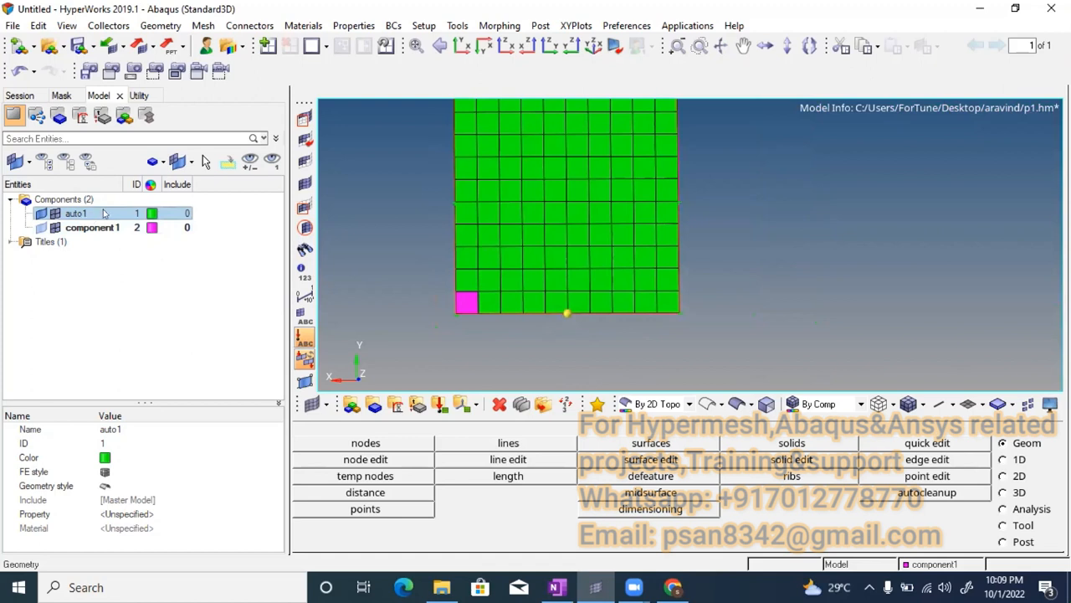
pyautogui.scroll(2, 484, 284)
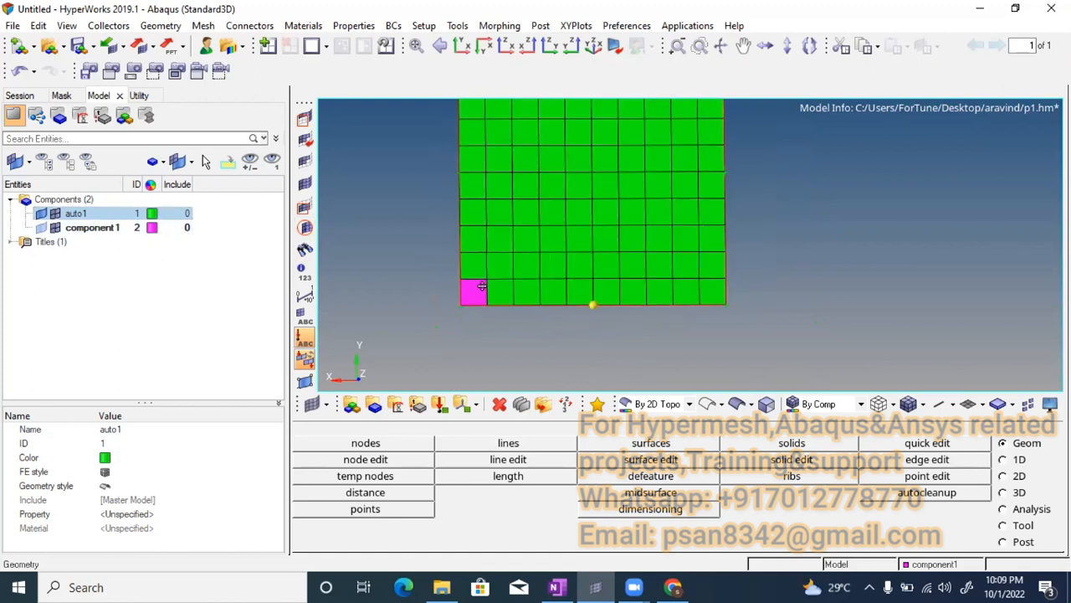
pyautogui.scroll(2, 472, 281)
pyautogui.scroll(2, 473, 281)
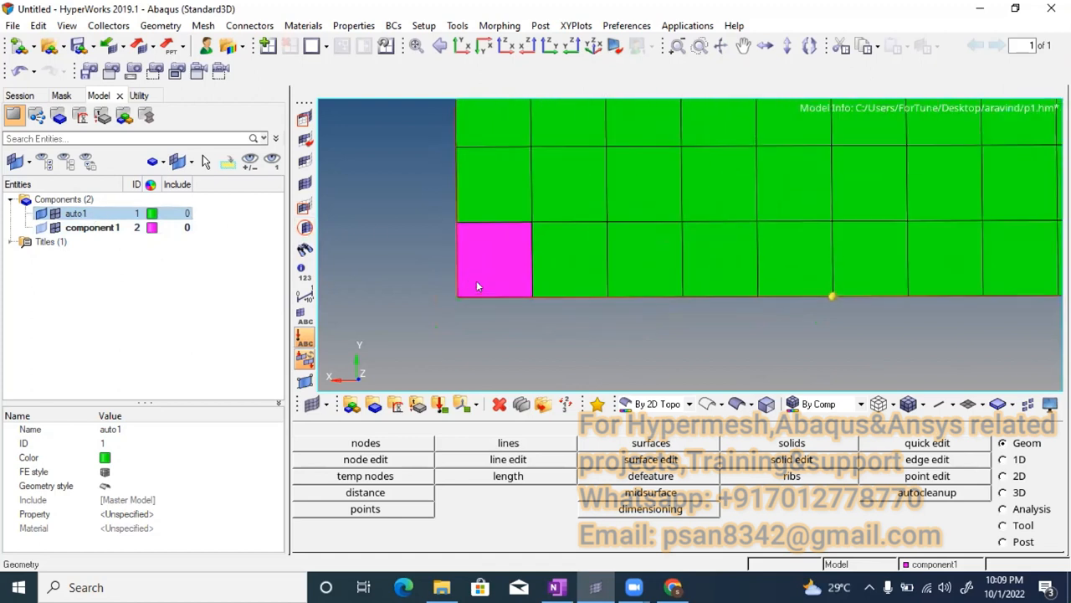
pyautogui.scroll(-1, 478, 285)
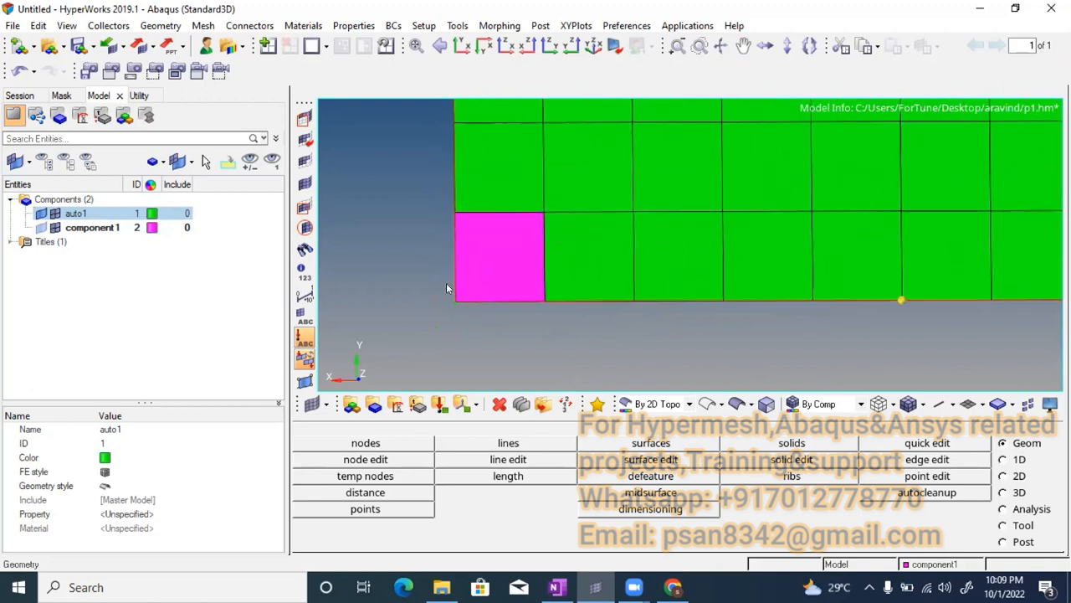
pyautogui.scroll(-2, 489, 281)
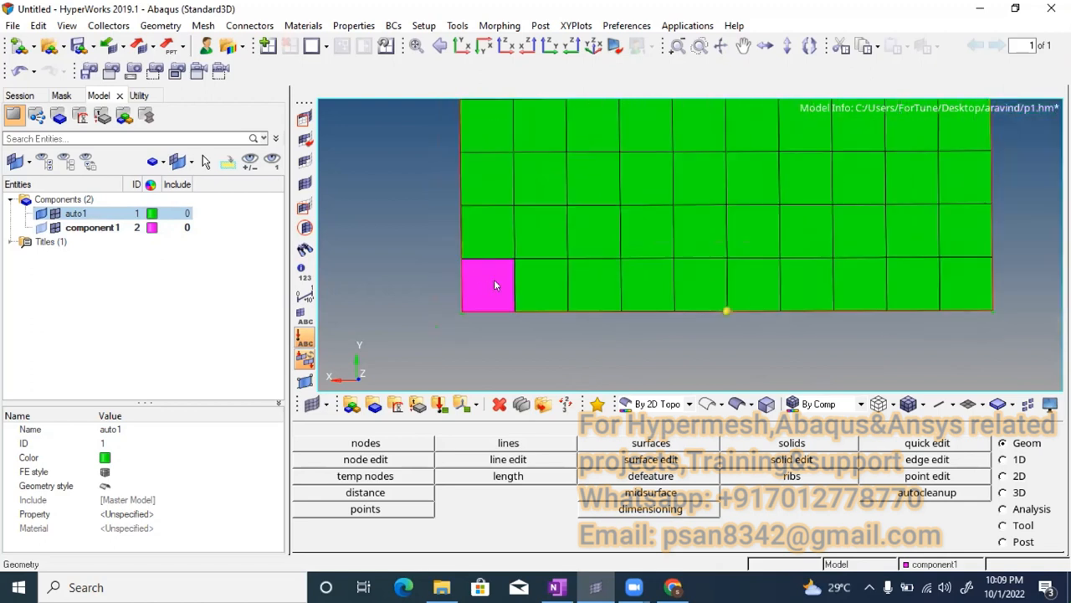
pyautogui.scroll(2, 492, 284)
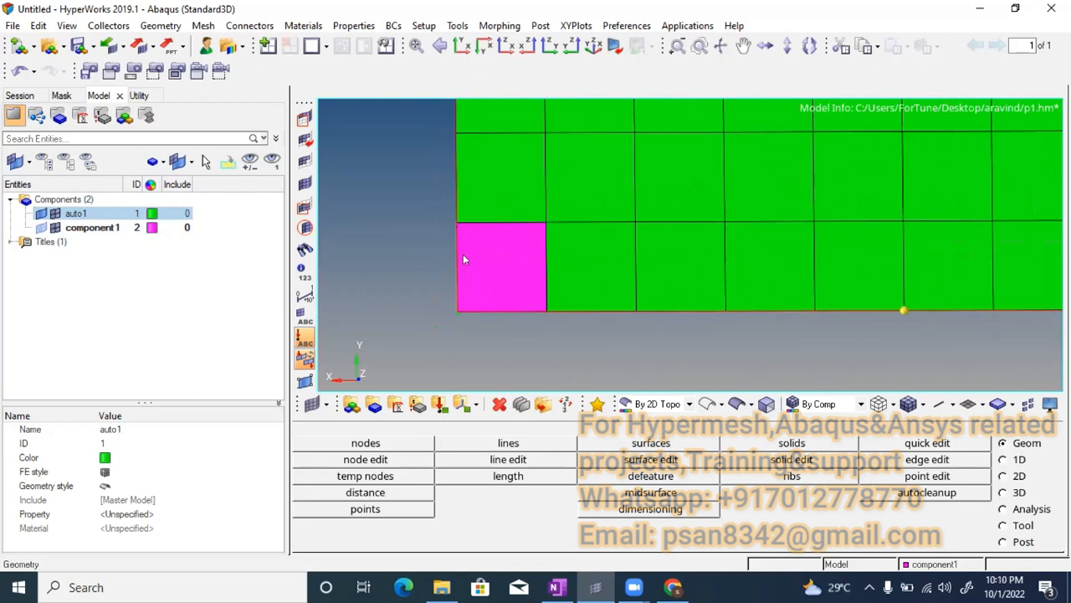
# Create a triangular element in the plate's lower-left corner gap from the gap's two upper nodes and its lower-right node.
pyautogui.press('F6')
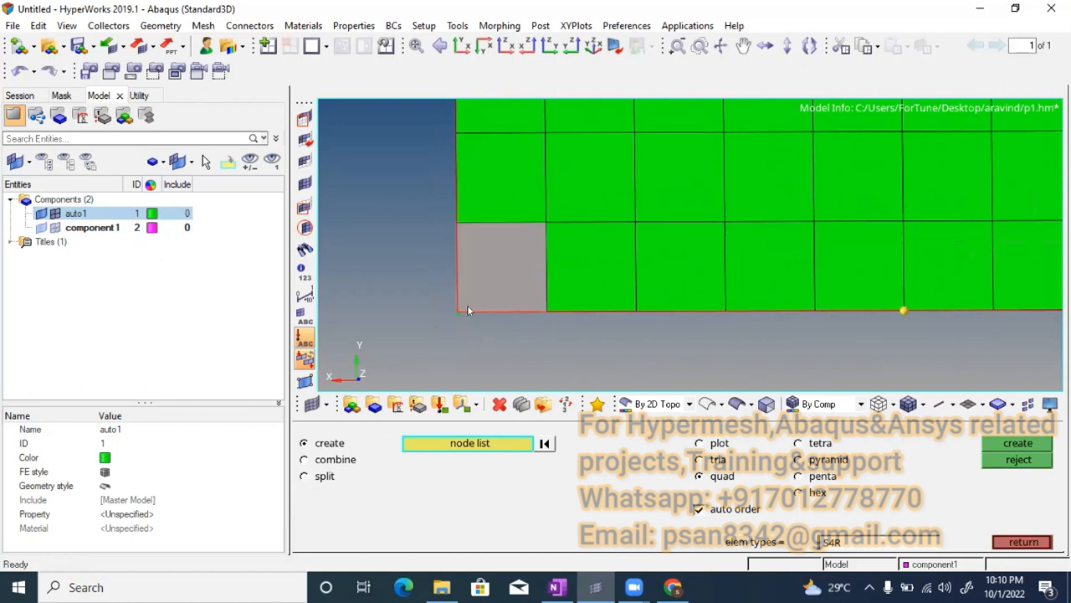
pyautogui.keyDown('ctrl'); pyautogui.scroll(2, 453, 233); pyautogui.keyUp('ctrl')
pyautogui.click(456, 216)
pyautogui.click(581, 217)
pyautogui.click(583, 343)
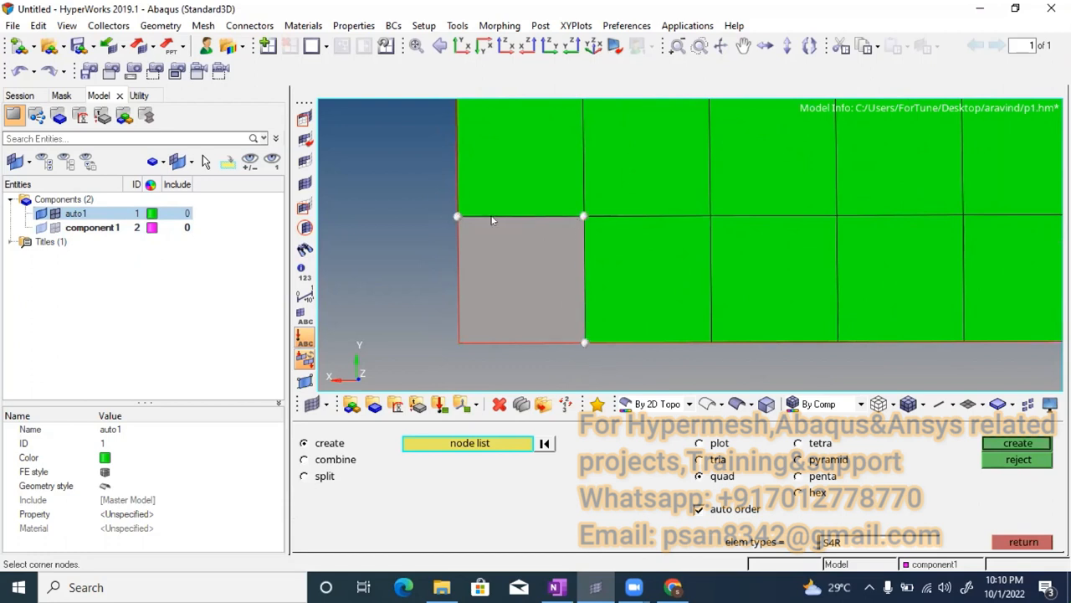
pyautogui.click(1031, 444)
# Create a second triangular element in the corner gap from its lower-right, lower-left and upper-left nodes, and leave the tool.
pyautogui.click(584, 343)
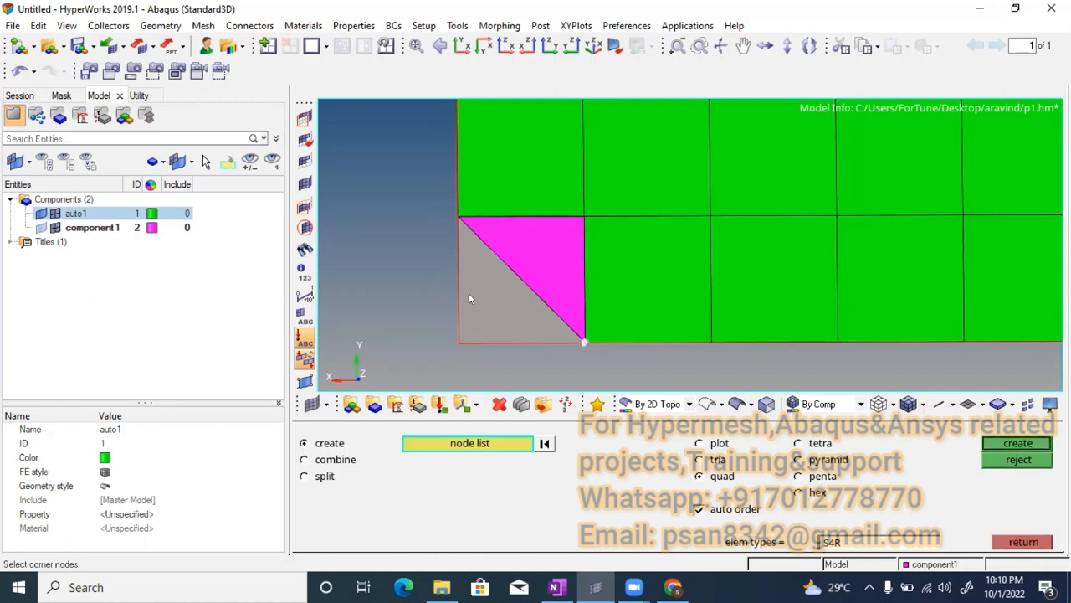
pyautogui.scroll(3, 456, 338)
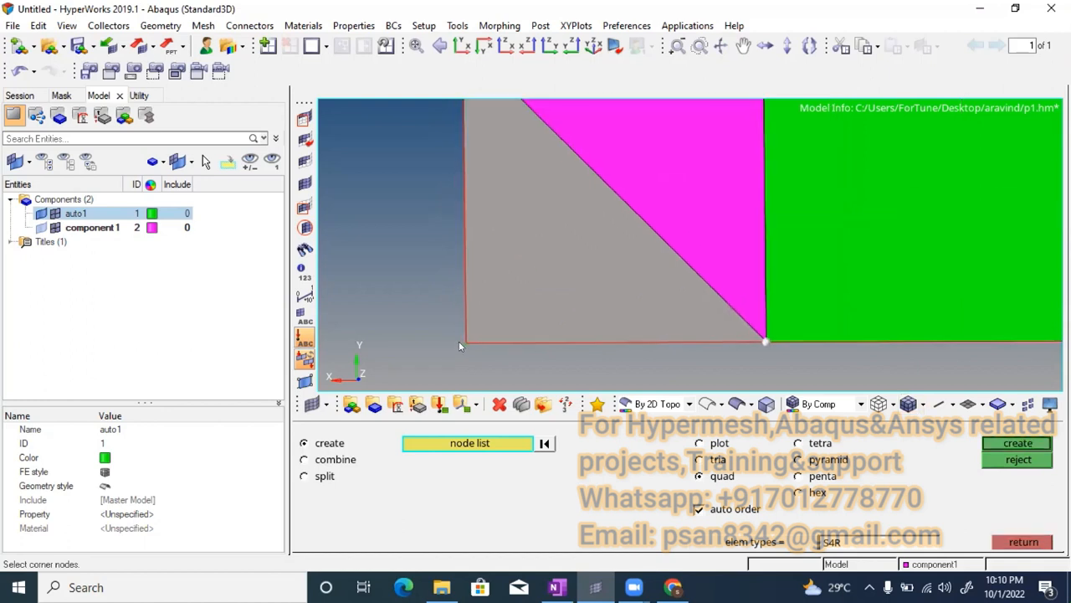
pyautogui.scroll(2, 457, 339)
pyautogui.scroll(2, 454, 327)
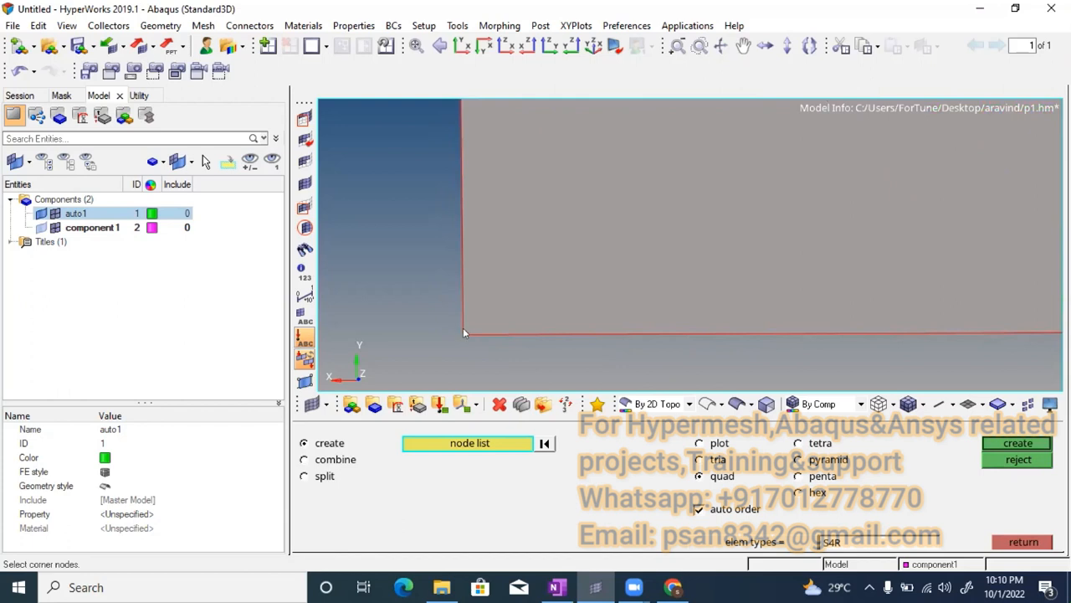
pyautogui.scroll(1, 460, 336)
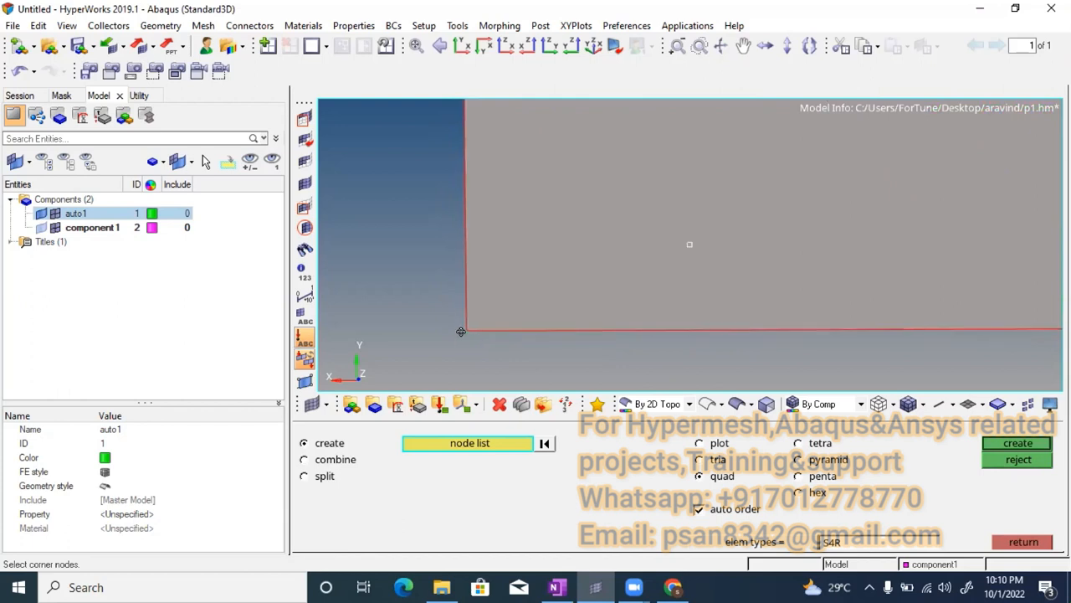
pyautogui.keyDown('ctrl'); pyautogui.moveTo(461, 332); pyautogui.dragTo(451, 326); pyautogui.keyUp('ctrl')
pyautogui.keyDown('ctrl'); pyautogui.scroll(-4, 456, 324); pyautogui.keyUp('ctrl')
pyautogui.keyDown('ctrl'); pyautogui.scroll(3, 453, 285); pyautogui.keyUp('ctrl')
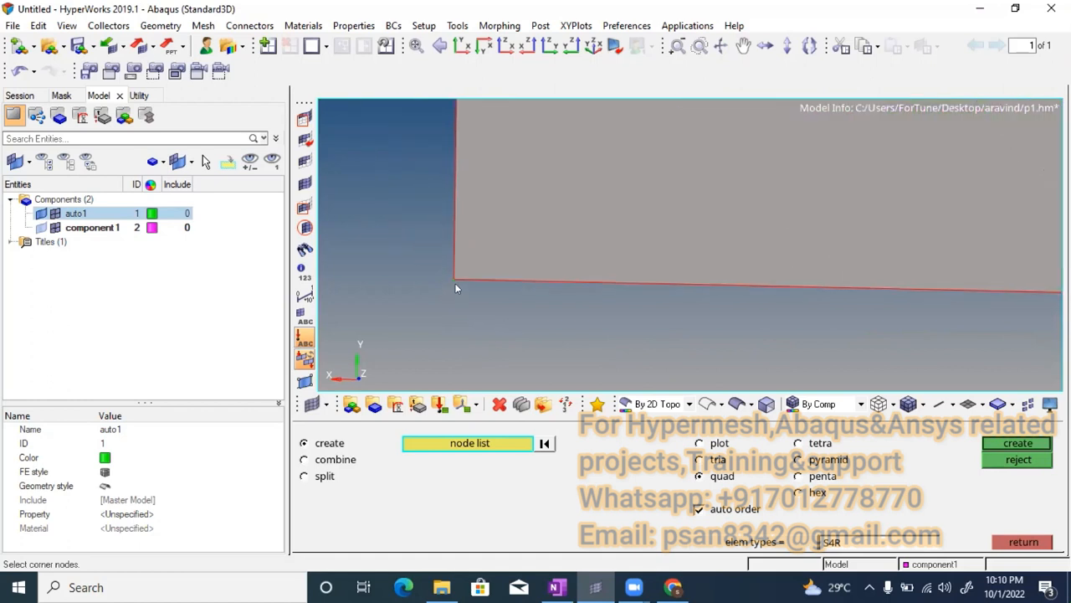
pyautogui.keyDown('ctrl'); pyautogui.moveTo(463, 311); pyautogui.dragTo(467, 330); pyautogui.keyUp('ctrl')
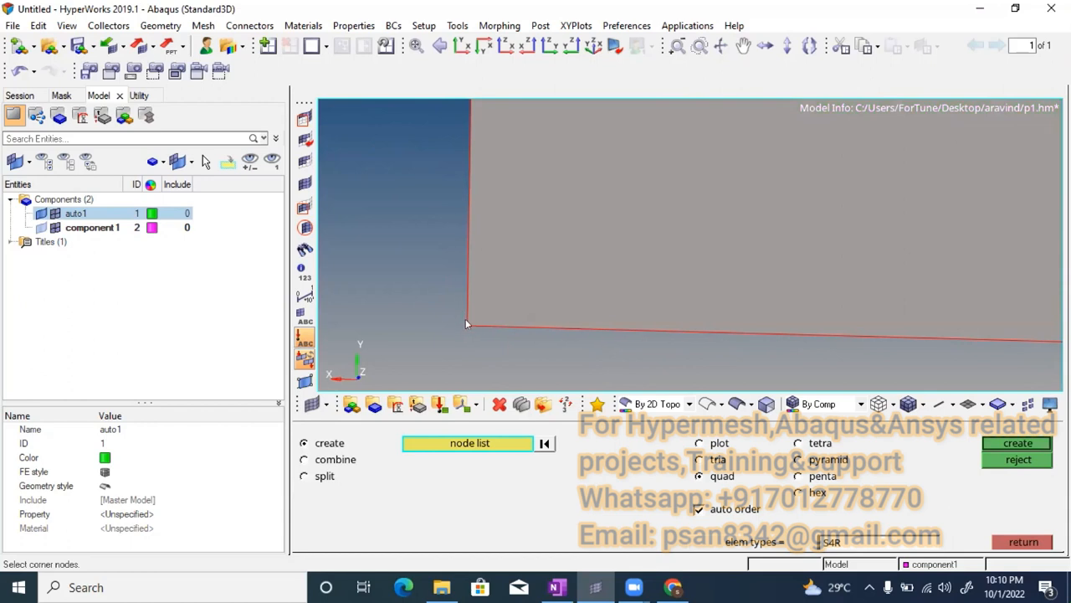
pyautogui.keyDown('ctrl'); pyautogui.scroll(-8, 474, 315); pyautogui.keyUp('ctrl')
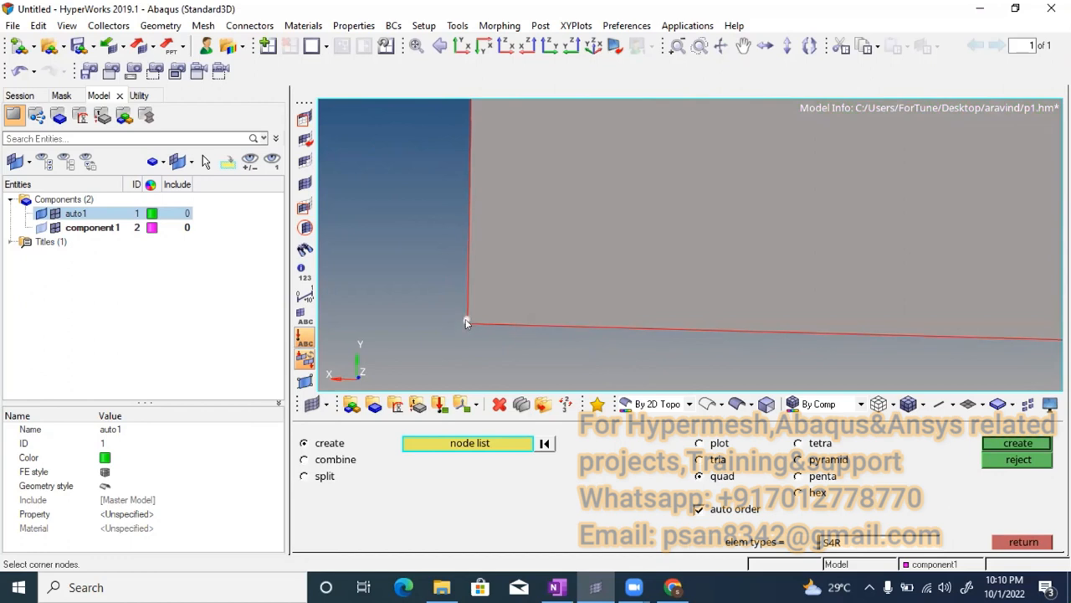
pyautogui.keyDown('ctrl'); pyautogui.scroll(-4, 505, 319); pyautogui.keyUp('ctrl')
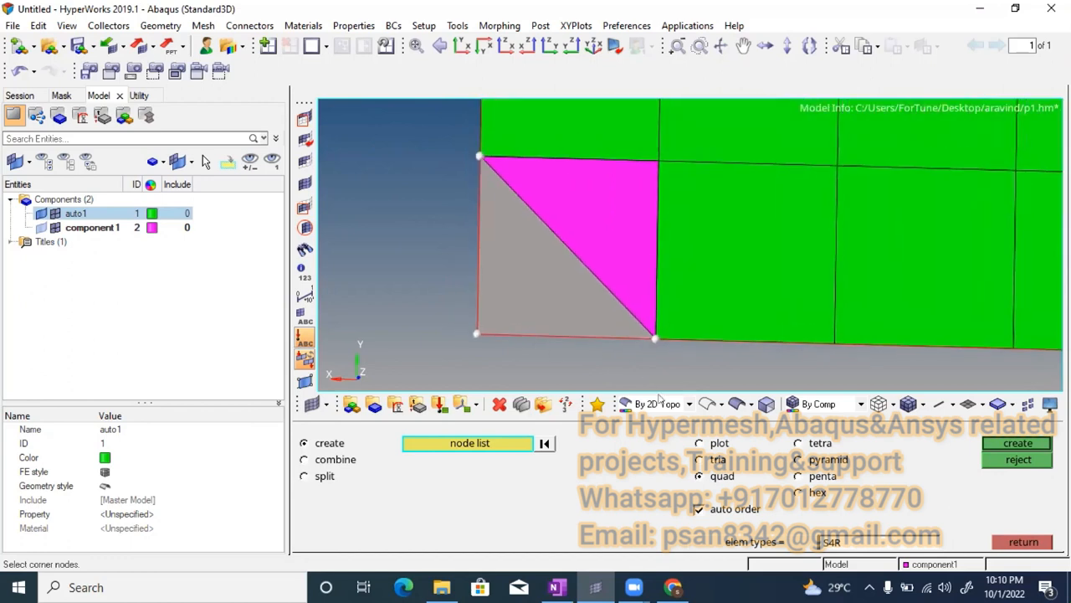
pyautogui.click(987, 444)
pyautogui.keyDown('ctrl'); pyautogui.scroll(-3, 563, 293); pyautogui.keyUp('ctrl')
pyautogui.press('Escape')
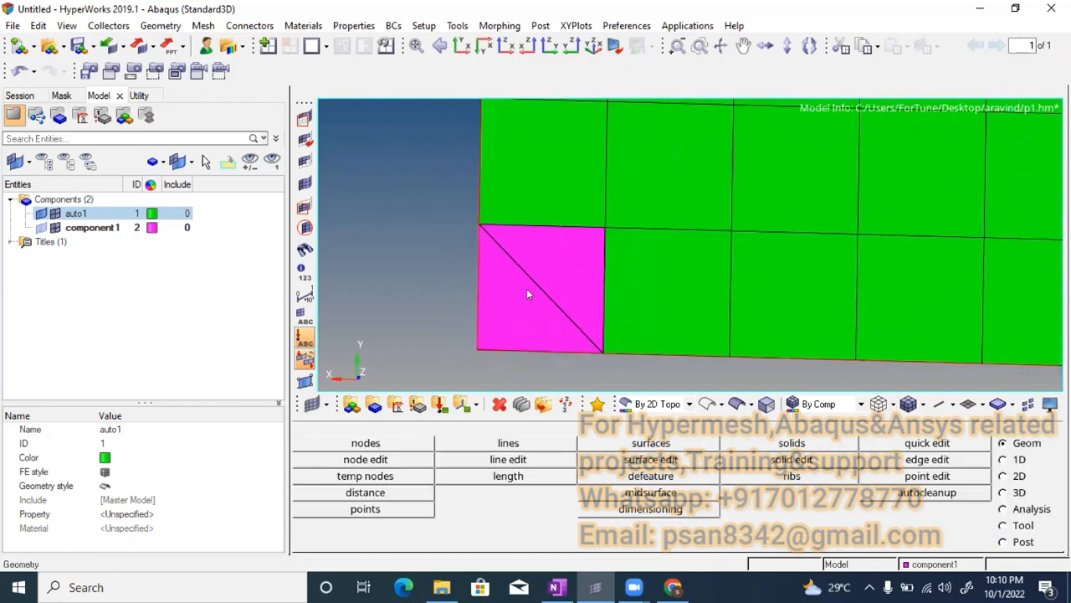
pyautogui.keyDown('ctrl'); pyautogui.scroll(-3, 527, 289); pyautogui.keyUp('ctrl')
pyautogui.moveTo(540, 294)
pyautogui.keyDown('ctrl'); pyautogui.mouseDown()
pyautogui.moveTo(519, 294)
pyautogui.moveTo(536, 298)
pyautogui.mouseUp(); pyautogui.keyUp('ctrl')
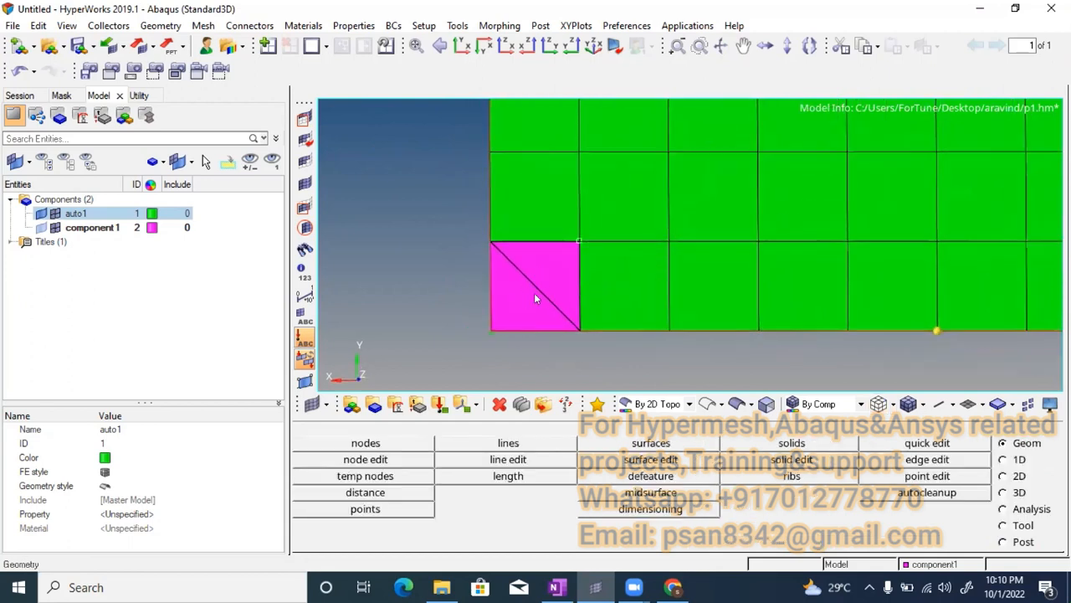
# Combine the two triangular elements at the plate's lower-left corner into one quad element.
pyautogui.press('F6')
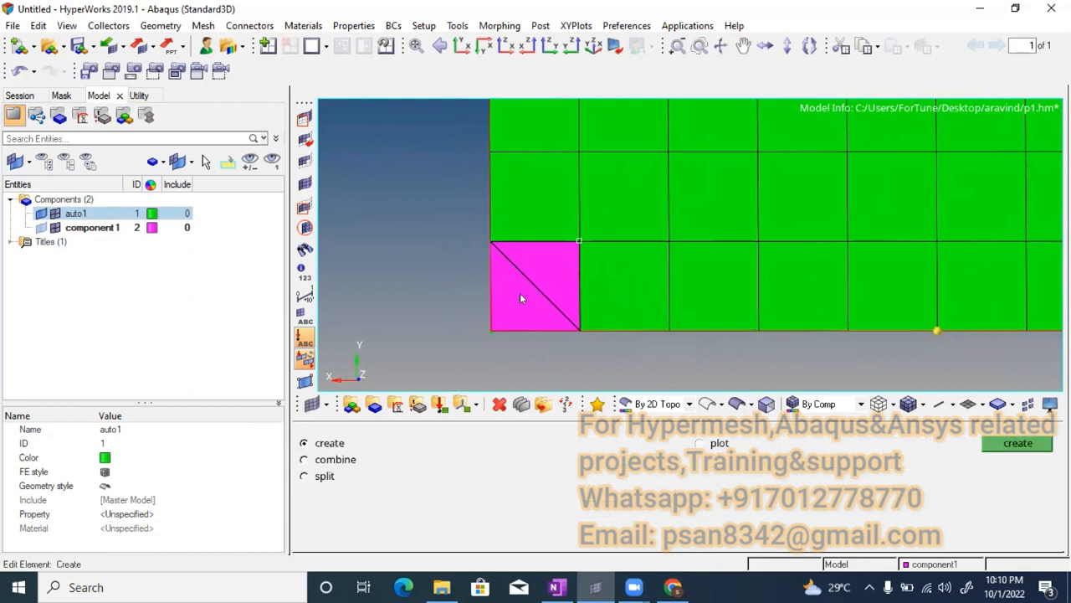
pyautogui.click(304, 460)
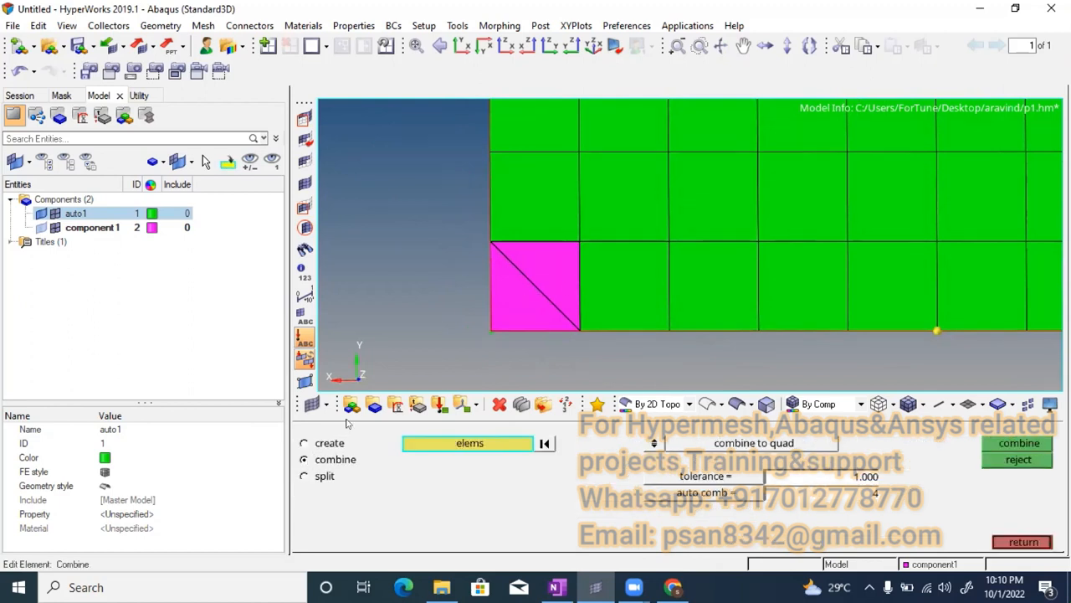
pyautogui.scroll(2, 559, 281)
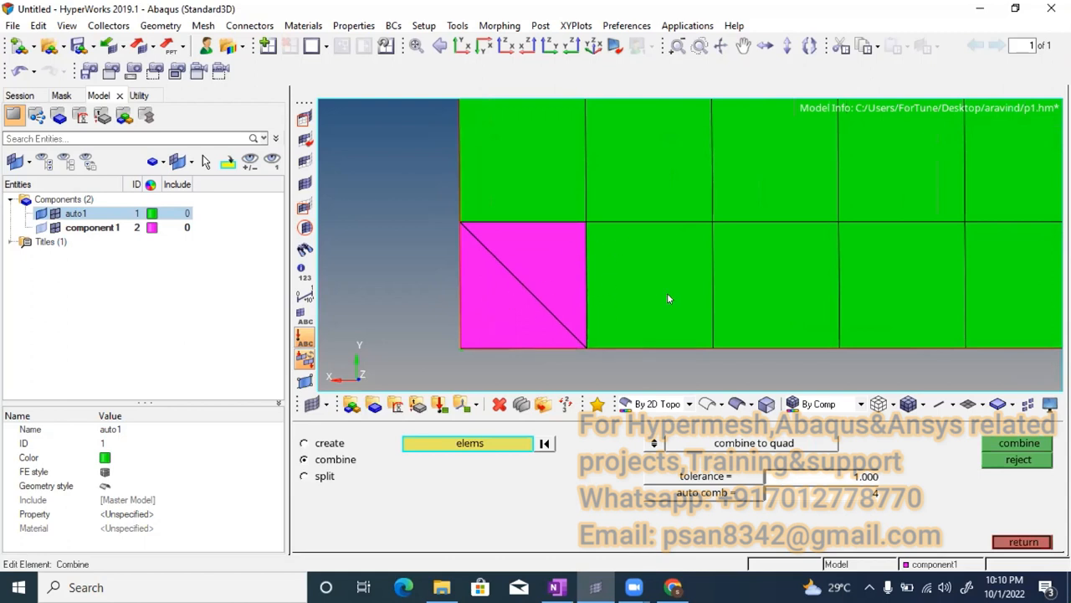
pyautogui.click(496, 301)
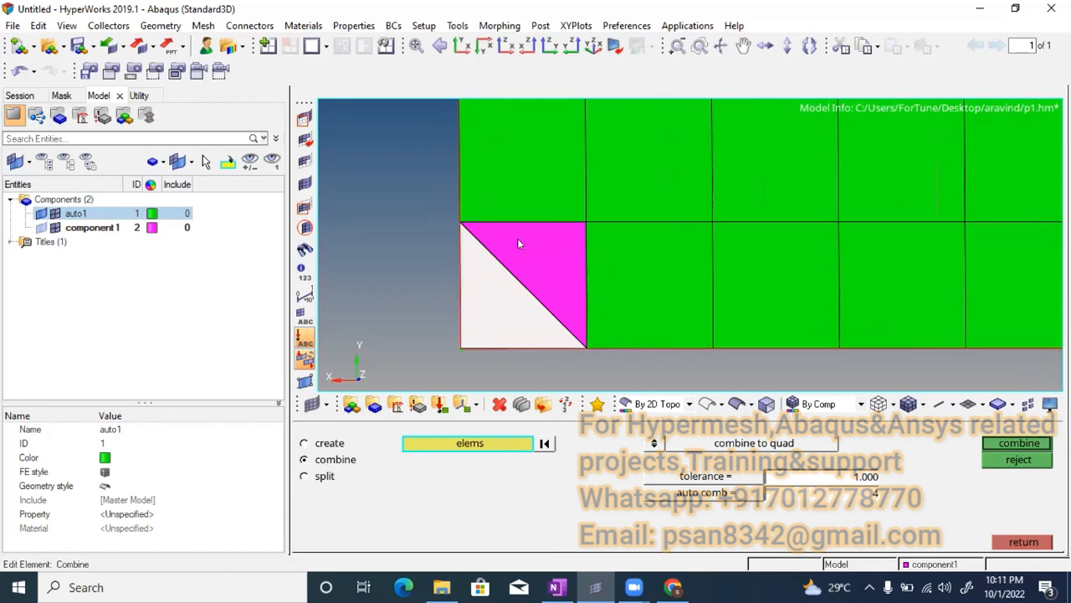
pyautogui.click(530, 257)
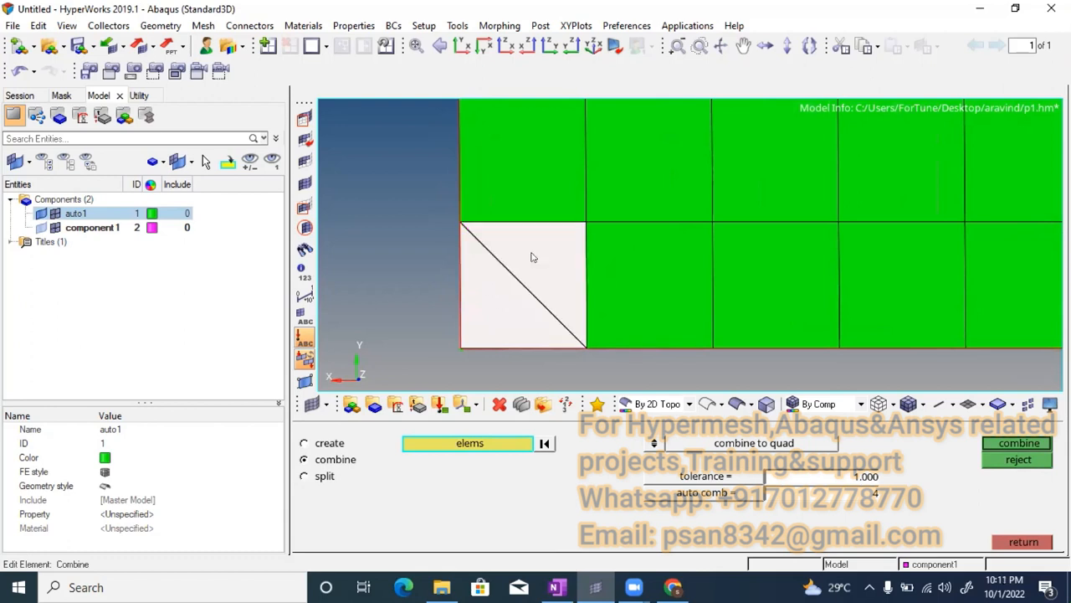
pyautogui.click(1010, 446)
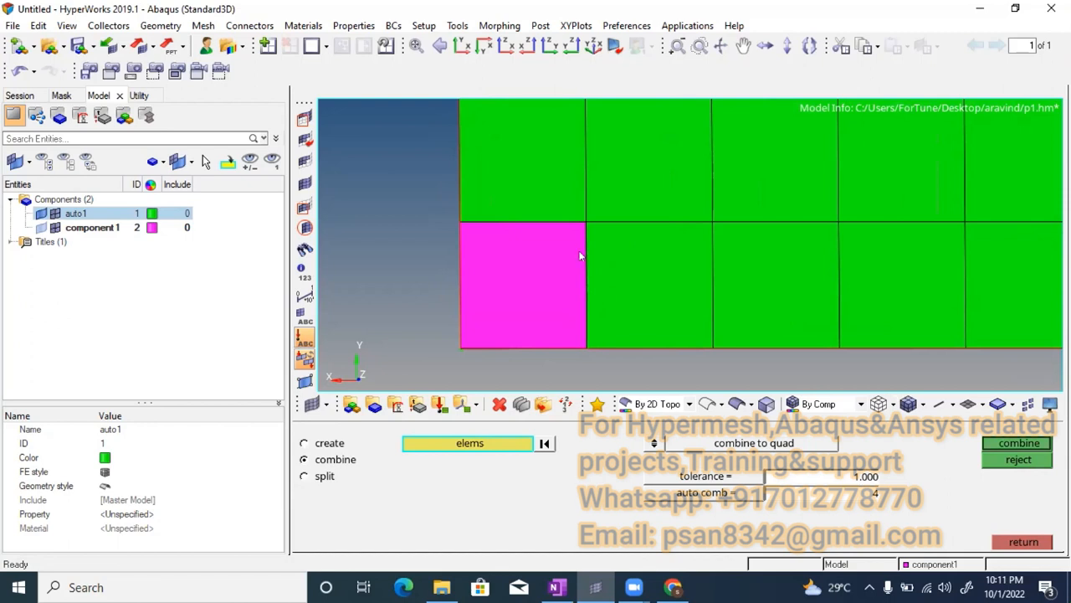
pyautogui.scroll(-2, 544, 245)
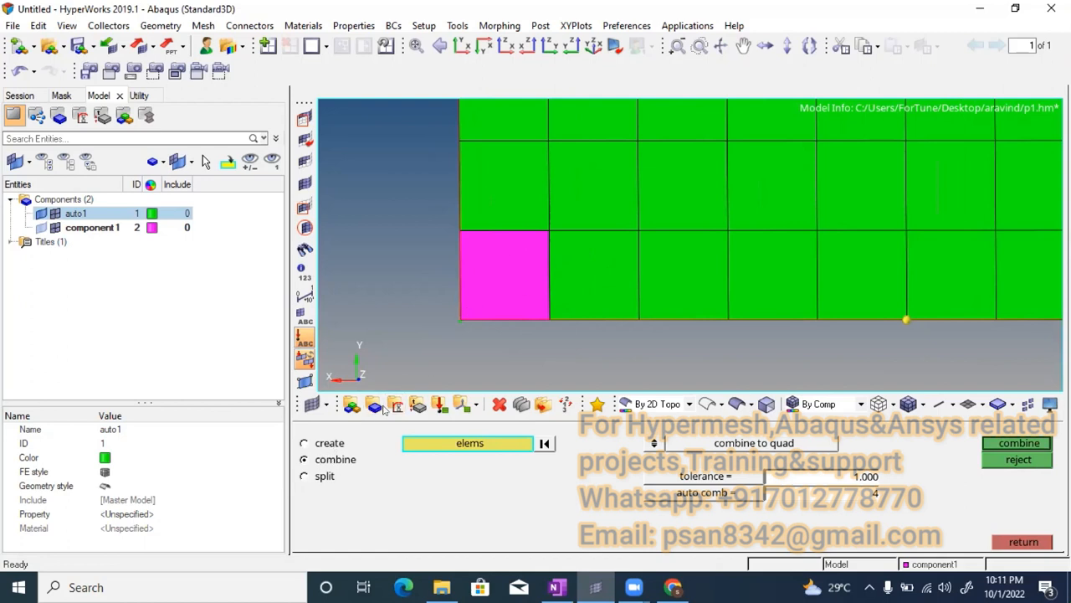
# Split the lower-left corner quad, selected by elems, along a diagonal line from its upper-left to its lower-right corner.
pyautogui.keyDown('ctrl'); pyautogui.moveTo(493, 299); pyautogui.dragTo(476, 307, button='right'); pyautogui.keyUp('ctrl')
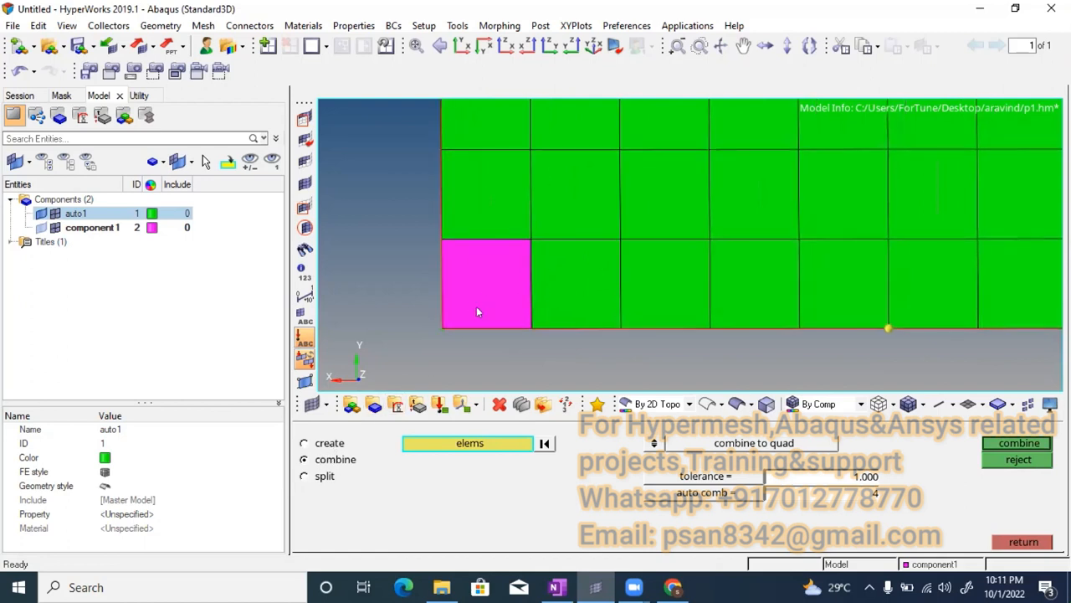
pyautogui.click(306, 475)
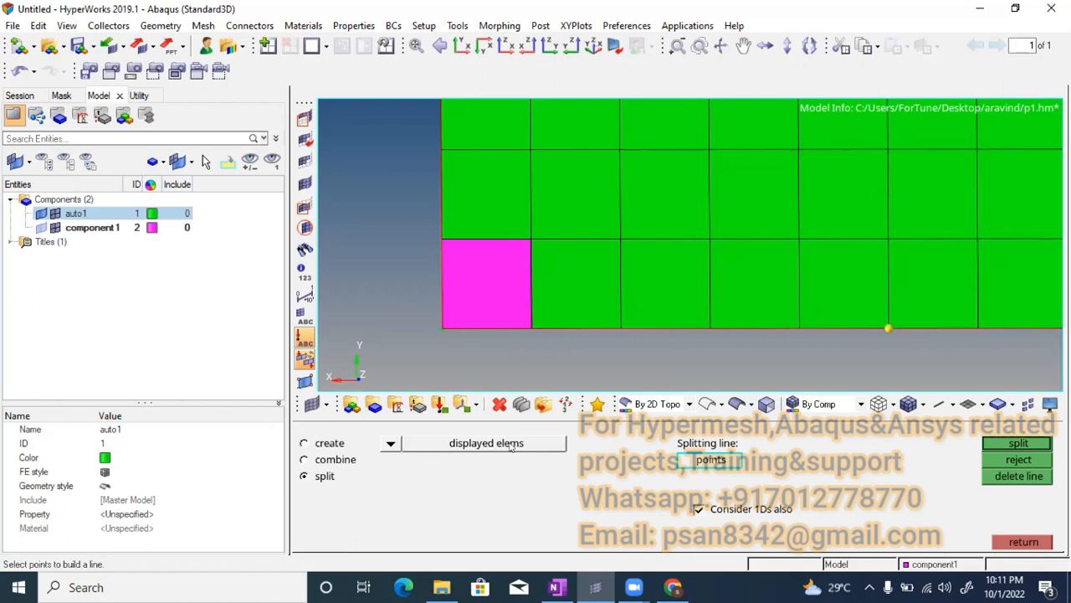
pyautogui.click(390, 444)
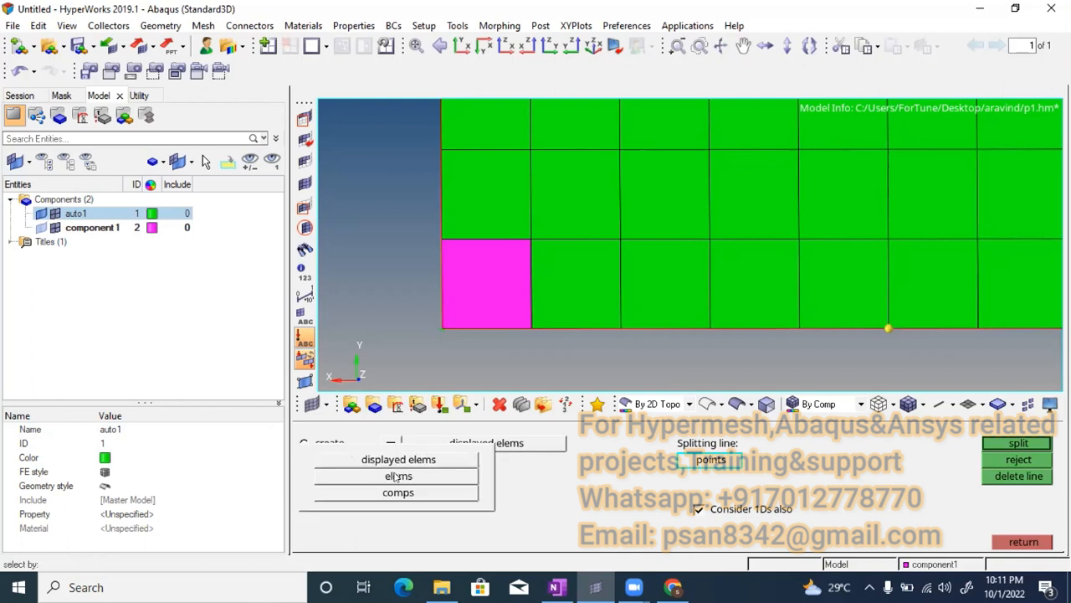
pyautogui.click(398, 476)
pyautogui.scroll(2, 459, 286)
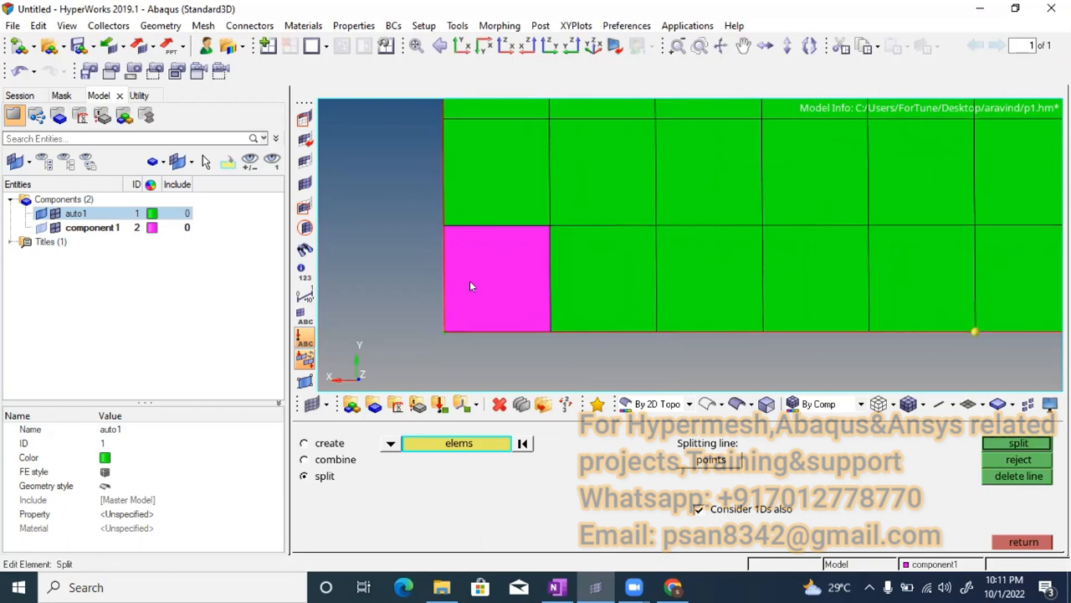
pyautogui.click(470, 287)
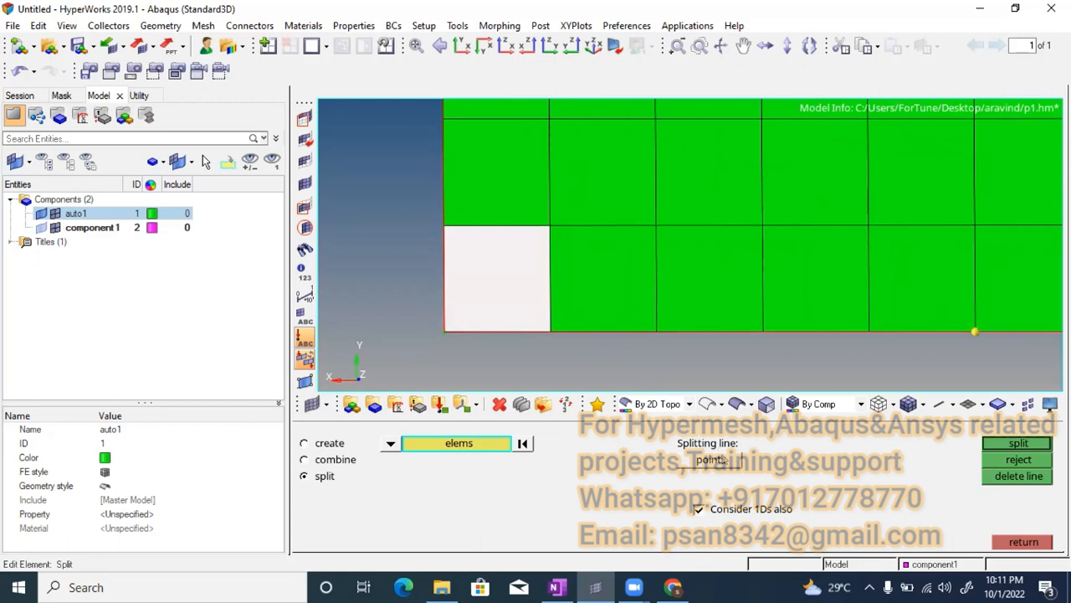
pyautogui.click(707, 459)
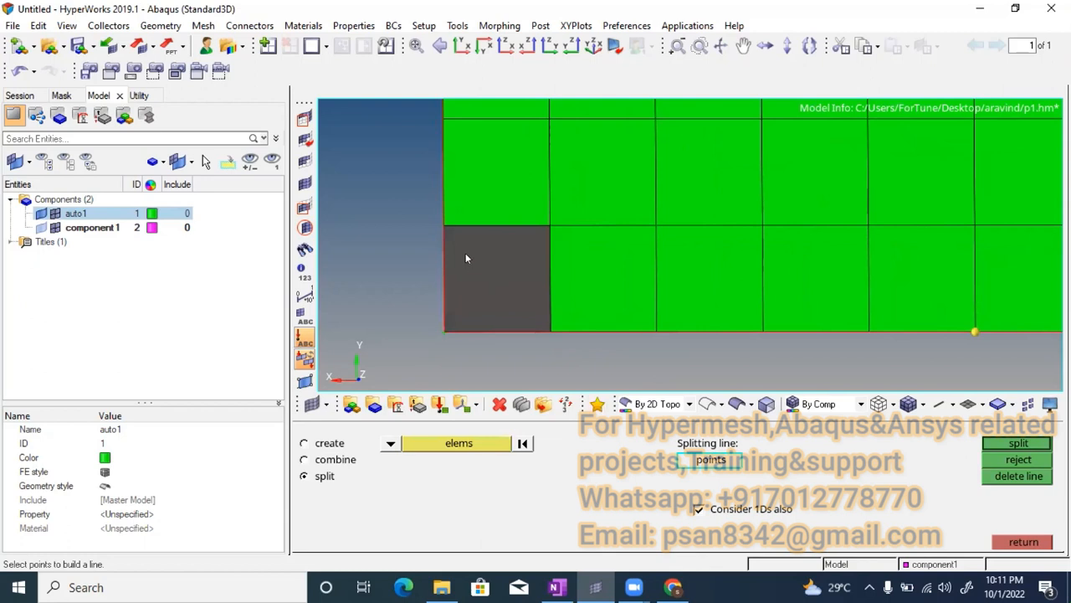
pyautogui.scroll(2, 443, 230)
pyautogui.scroll(-1, 437, 226)
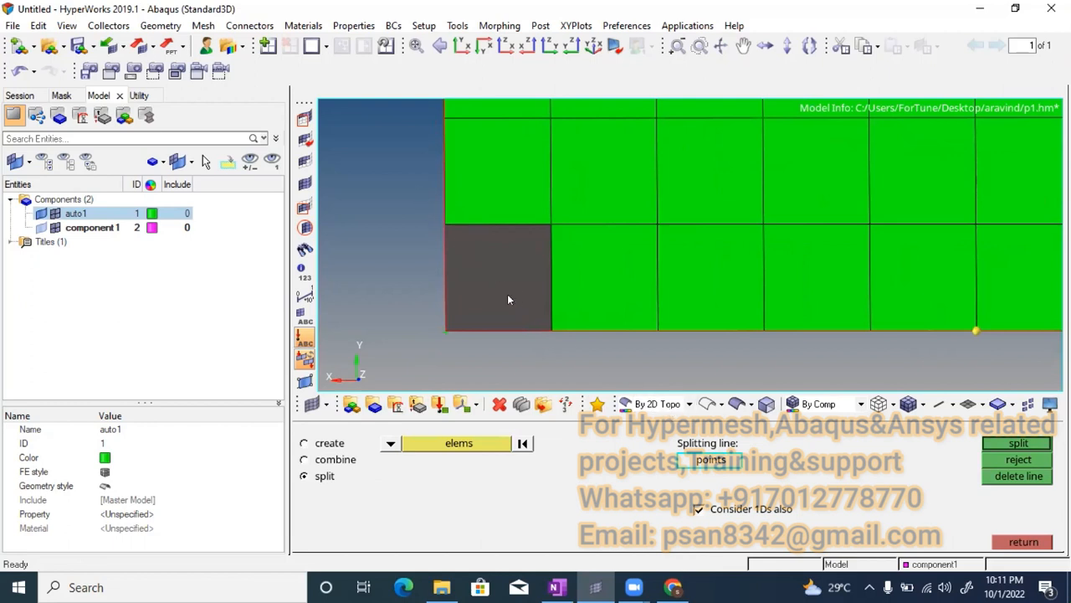
pyautogui.keyDown('ctrl'); pyautogui.moveTo(507, 283); pyautogui.dragTo(493, 279, button='right'); pyautogui.keyUp('ctrl')
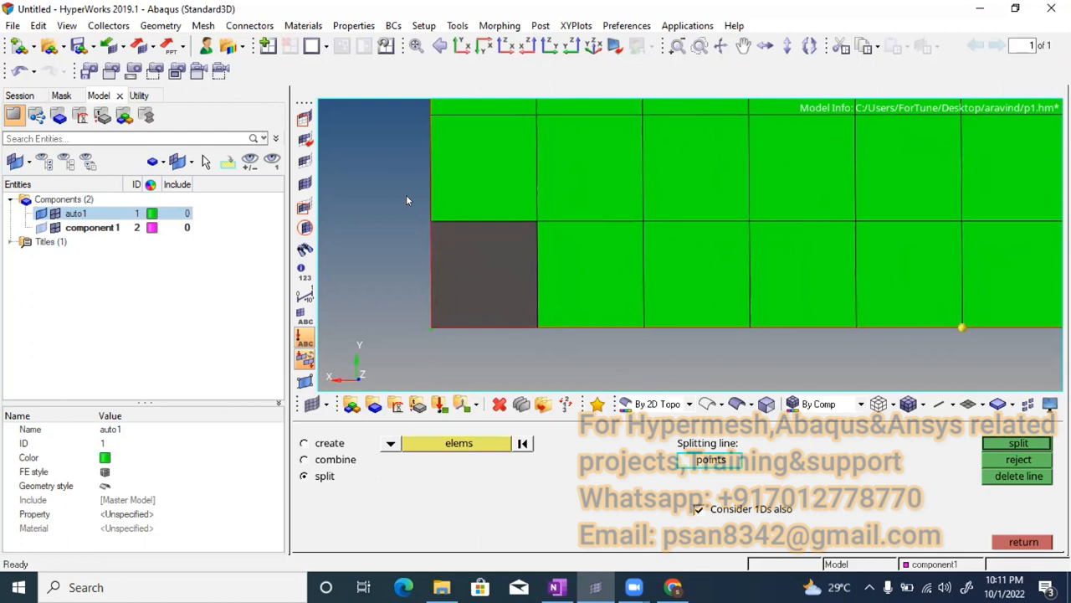
pyautogui.moveTo(407, 200); pyautogui.dragTo(421, 222)
pyautogui.moveTo(470, 273); pyautogui.dragTo(554, 340)
pyautogui.click(552, 341)
pyautogui.click(1018, 444)
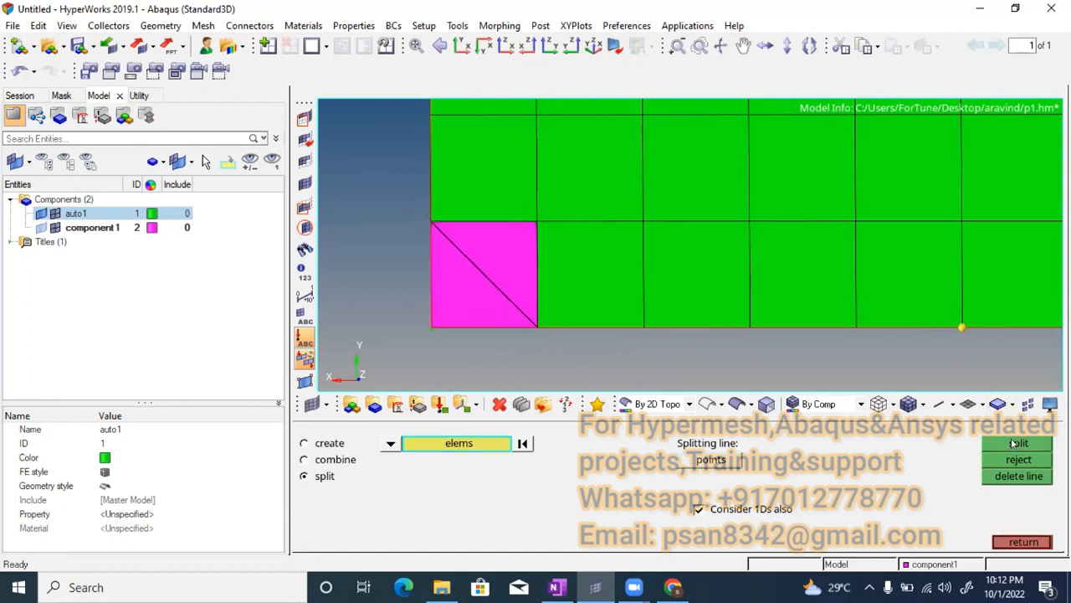
pyautogui.scroll(-3, 502, 242)
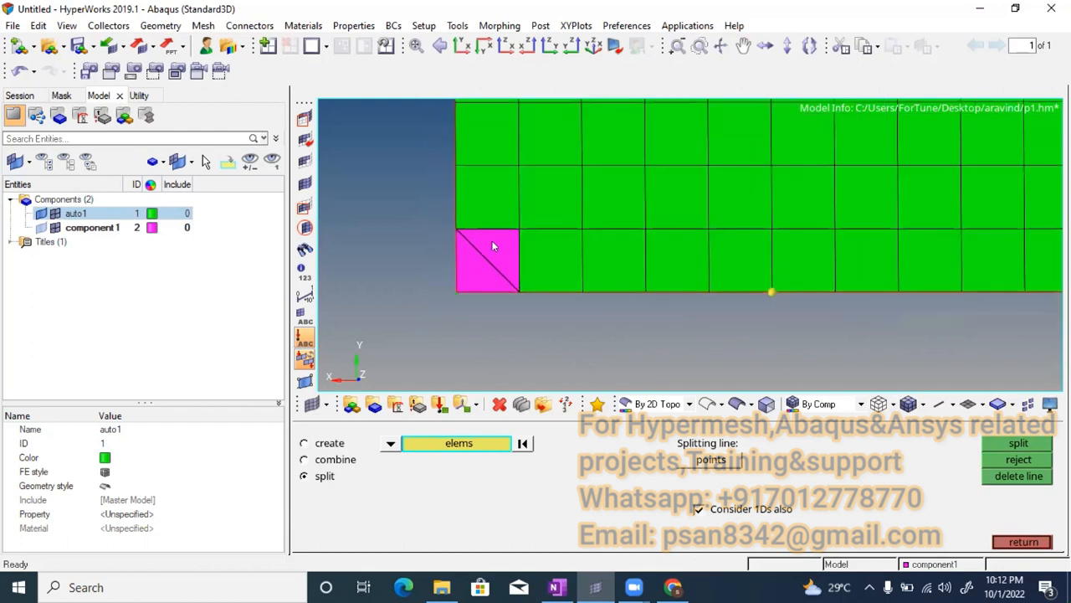
pyautogui.scroll(2, 479, 256)
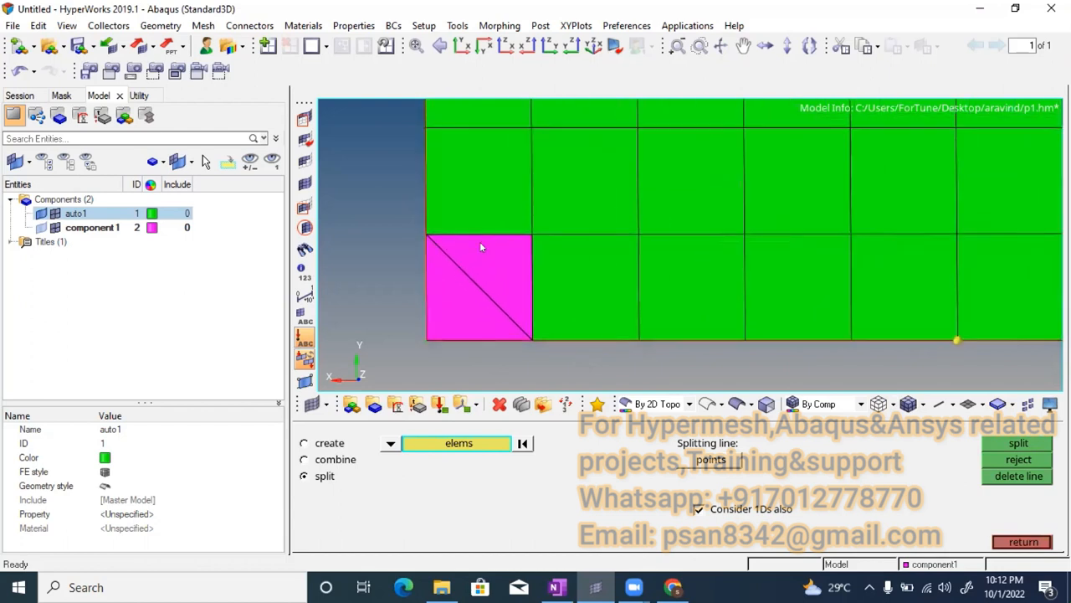
pyautogui.press('F2')
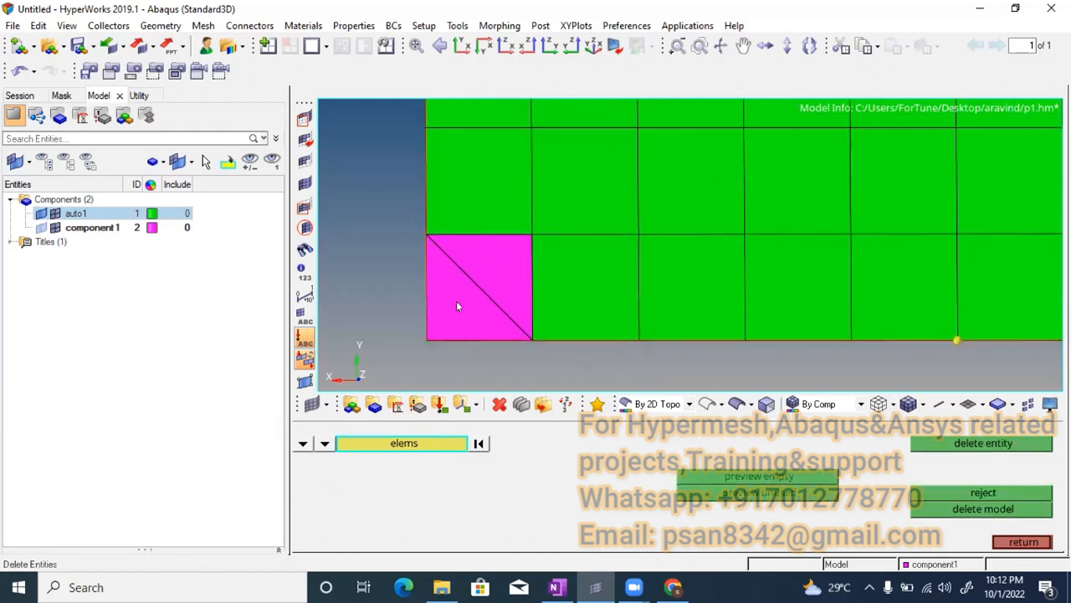
pyautogui.click(457, 304)
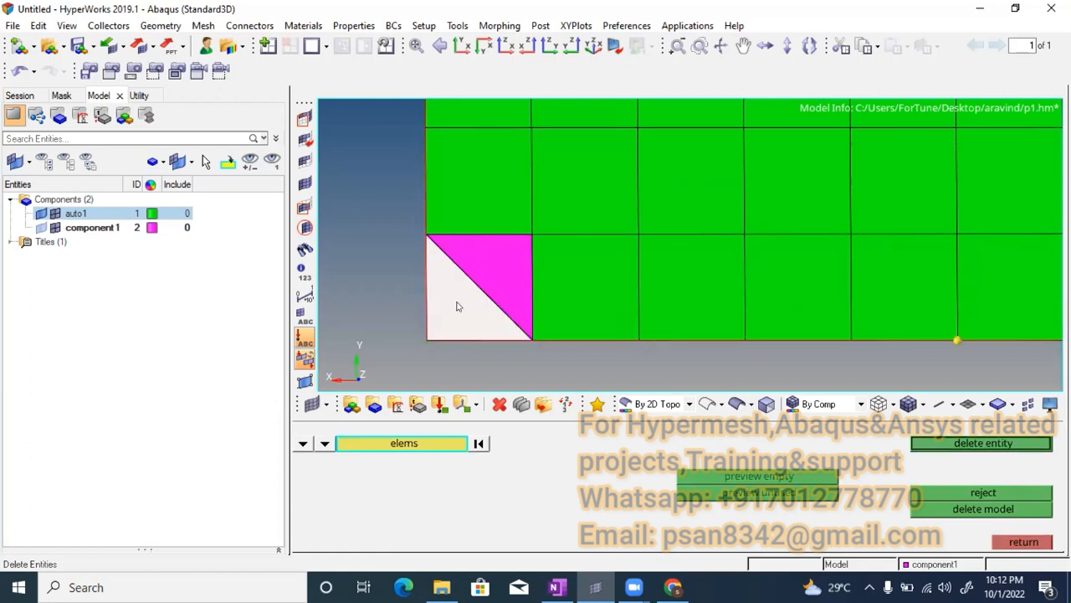
pyautogui.click(485, 258)
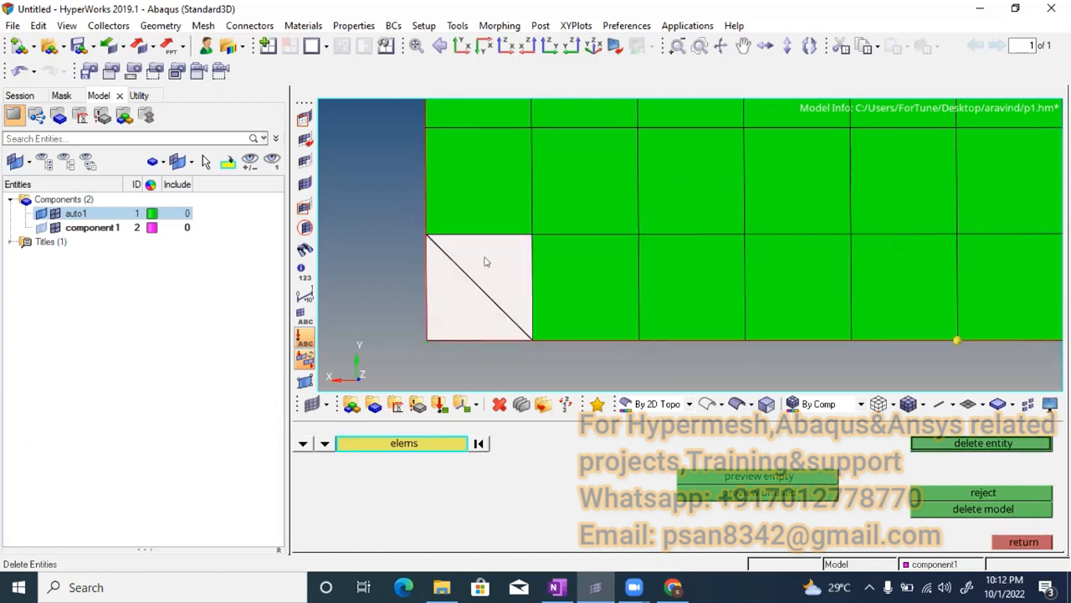
# Combine the two triangular elements in the plate's lower-left corner into one quad element.
pyautogui.press('F6')
pyautogui.scroll(-3, 483, 256)
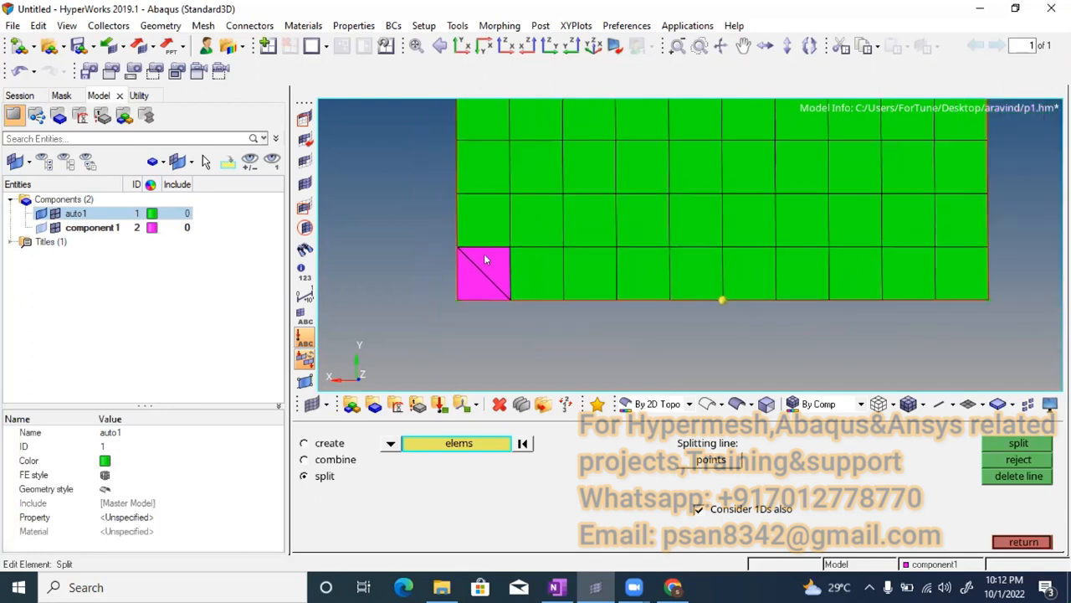
pyautogui.scroll(-3, 473, 280)
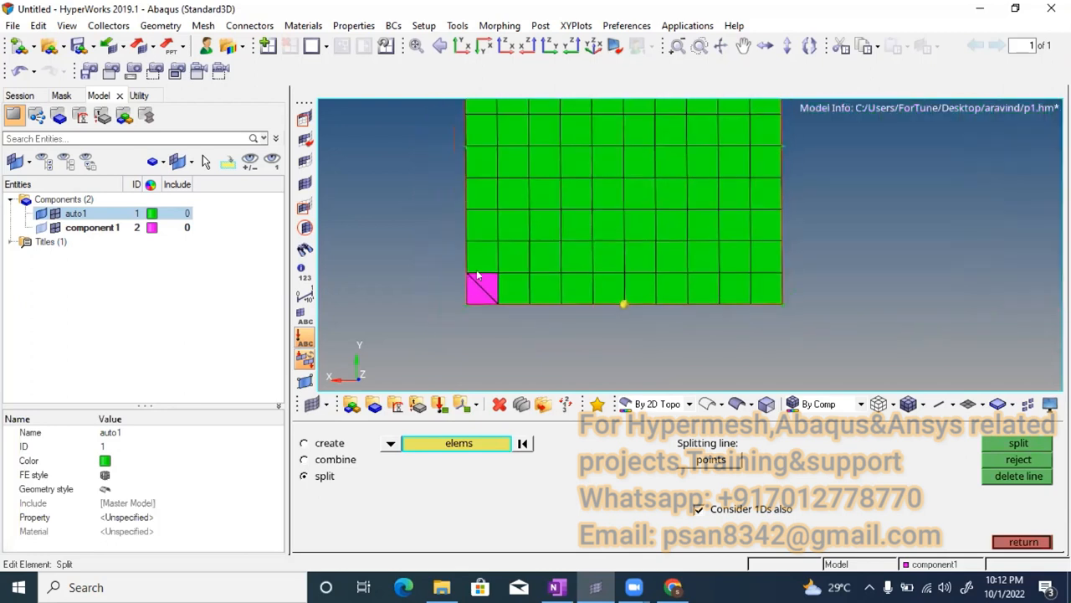
pyautogui.scroll(-2, 477, 276)
pyautogui.scroll(4, 495, 301)
pyautogui.scroll(-5, 518, 289)
pyautogui.scroll(5, 517, 289)
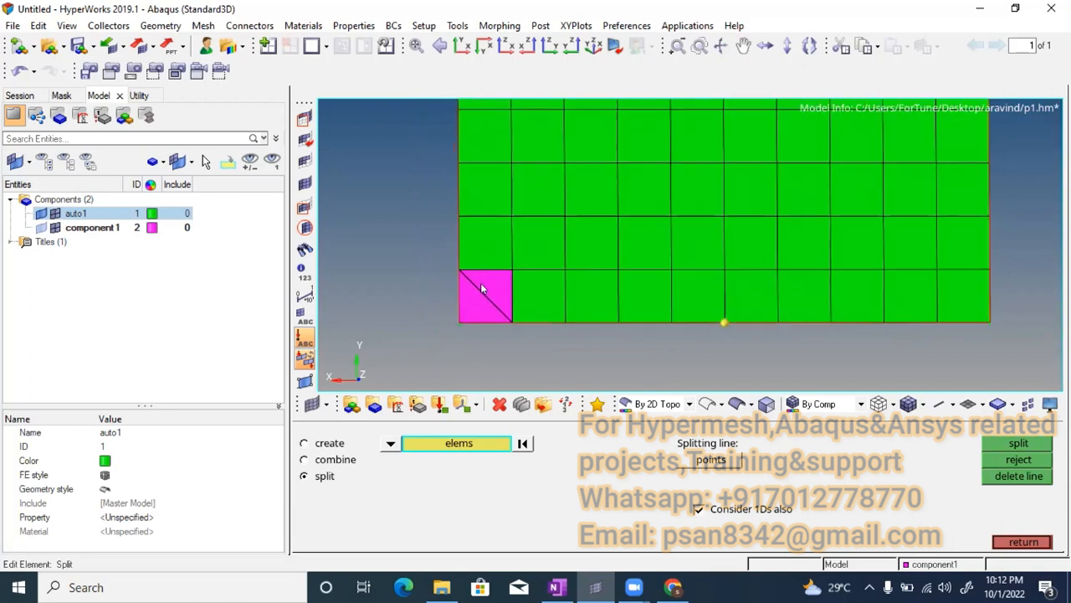
pyautogui.click(304, 459)
pyautogui.scroll(2, 477, 294)
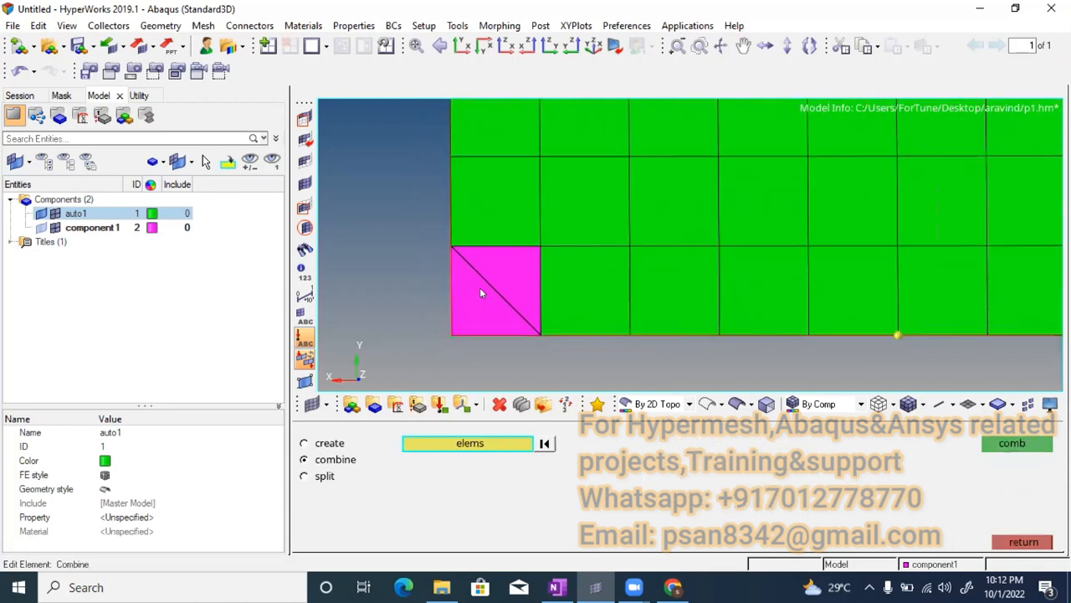
pyautogui.click(480, 288)
pyautogui.click(1019, 443)
pyautogui.scroll(-8, 621, 315)
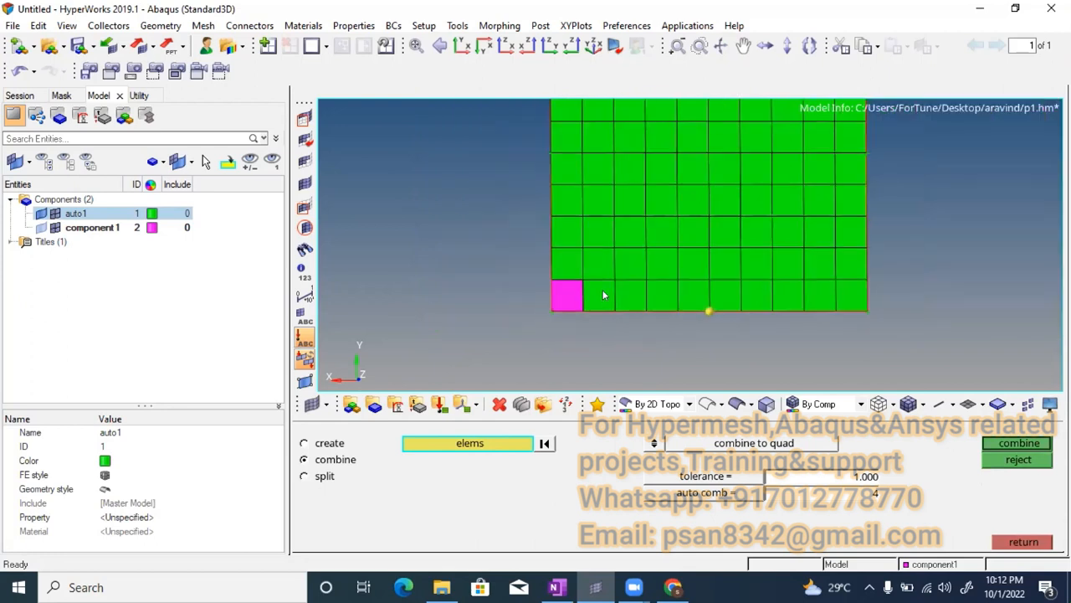
# Clear the temporary nodes from the plate.
pyautogui.hotkey('shift', 'F2')
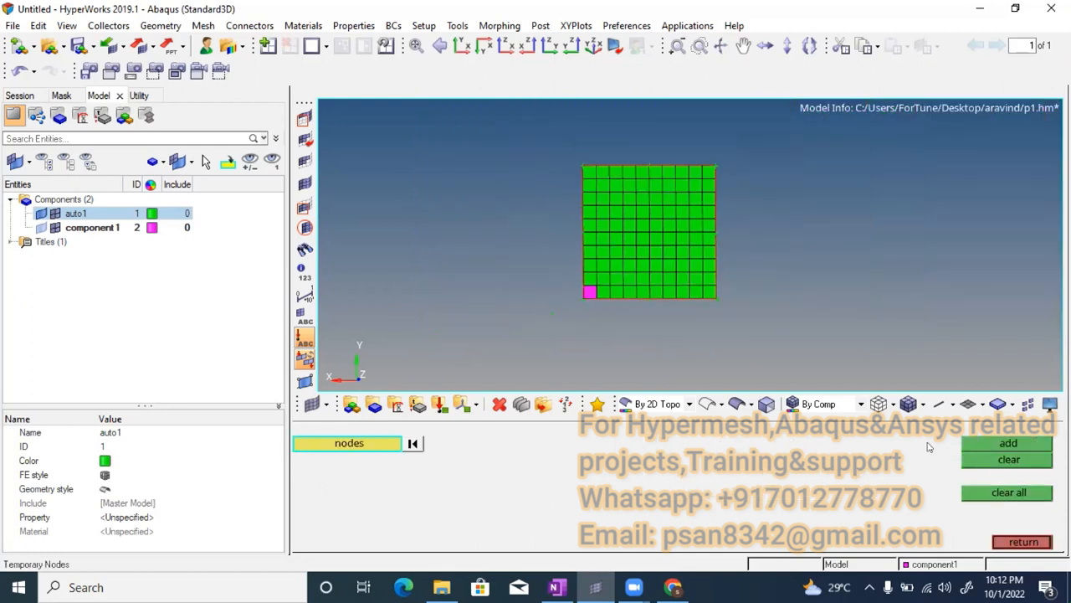
pyautogui.keyDown('ctrl'); pyautogui.scroll(2, 619, 310); pyautogui.keyUp('ctrl')
pyautogui.keyDown('ctrl'); pyautogui.scroll(-3, 618, 308); pyautogui.keyUp('ctrl')
pyautogui.keyDown('ctrl'); pyautogui.moveTo(611, 275); pyautogui.dragTo(546, 257, button='right'); pyautogui.keyUp('ctrl')
pyautogui.keyDown('ctrl'); pyautogui.scroll(3, 533, 280); pyautogui.keyUp('ctrl')
pyautogui.keyDown('ctrl'); pyautogui.scroll(-1, 538, 275); pyautogui.keyUp('ctrl')
pyautogui.keyDown('ctrl'); pyautogui.scroll(-2, 546, 256); pyautogui.keyUp('ctrl')
pyautogui.keyDown('ctrl'); pyautogui.scroll(3, 509, 207); pyautogui.keyUp('ctrl')
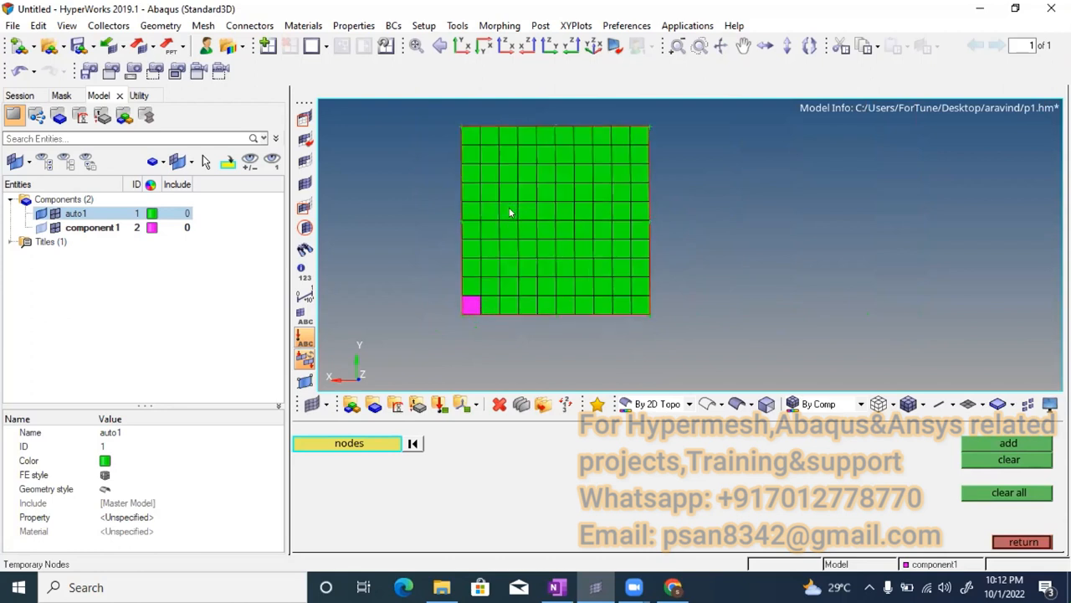
pyautogui.press('F6')
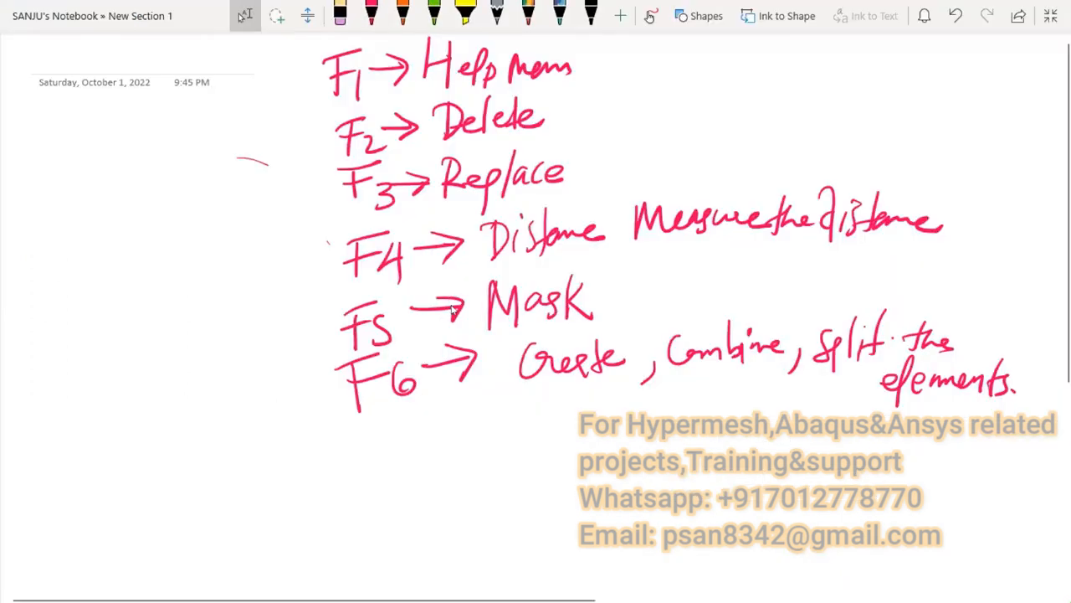
# Switch to the OneNote notes and draw a curly brace along the F1 to F6 list, plus a curve around F1.
pyautogui.moveTo(301, 57)
pyautogui.mouseDown()
pyautogui.moveTo(316, 189)
pyautogui.moveTo(312, 308)
pyautogui.moveTo(343, 416)
pyautogui.mouseUp()
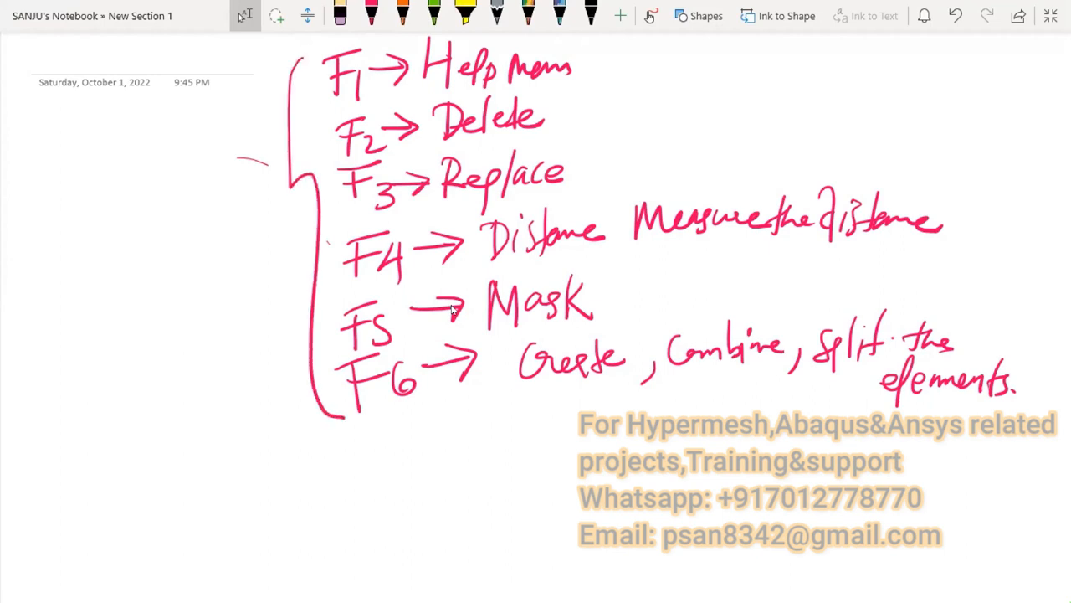
pyautogui.moveTo(334, 42)
pyautogui.mouseDown()
pyautogui.moveTo(369, 95)
pyautogui.moveTo(574, 81)
pyautogui.mouseUp()
pyautogui.moveTo(481, 33); pyautogui.dragTo(423, 40)
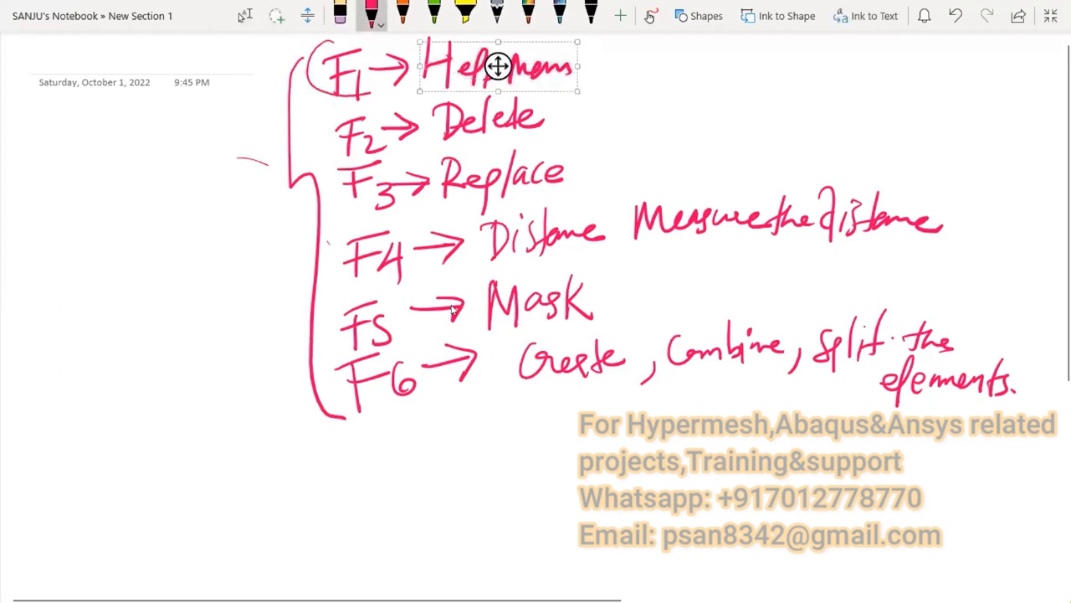
pyautogui.press('Escape')
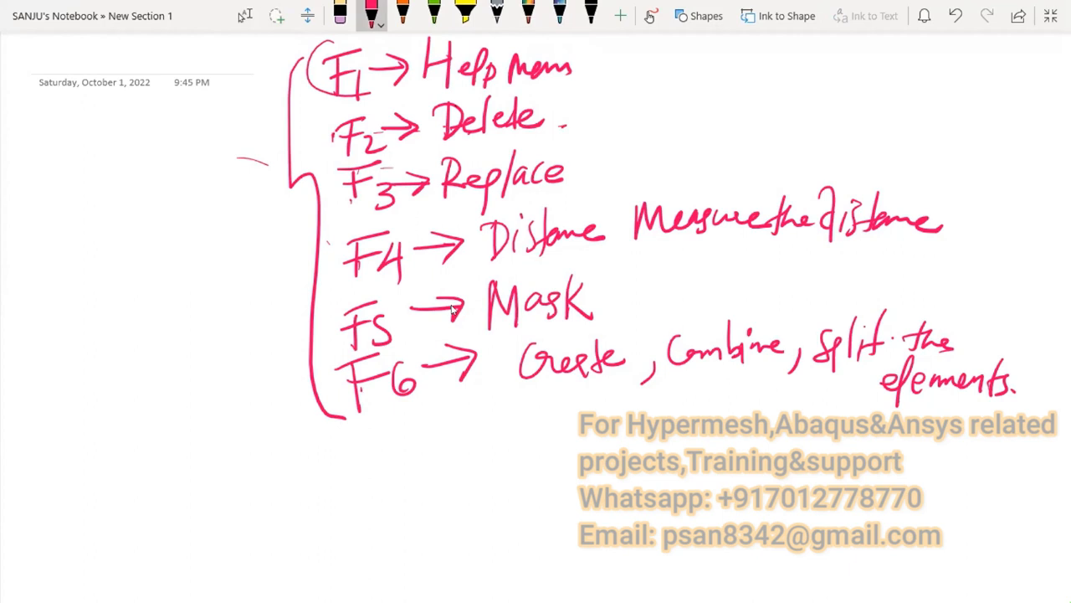
# Sketch a curved arrow with a marked peak and a short line above the distance note, and an arrow with dots after Mask.
pyautogui.moveTo(713, 124); pyautogui.dragTo(782, 125)
pyautogui.moveTo(715, 122); pyautogui.dragTo(784, 122)
pyautogui.moveTo(748, 102); pyautogui.dragTo(737, 120)
pyautogui.moveTo(877, 110); pyautogui.dragTo(923, 112)
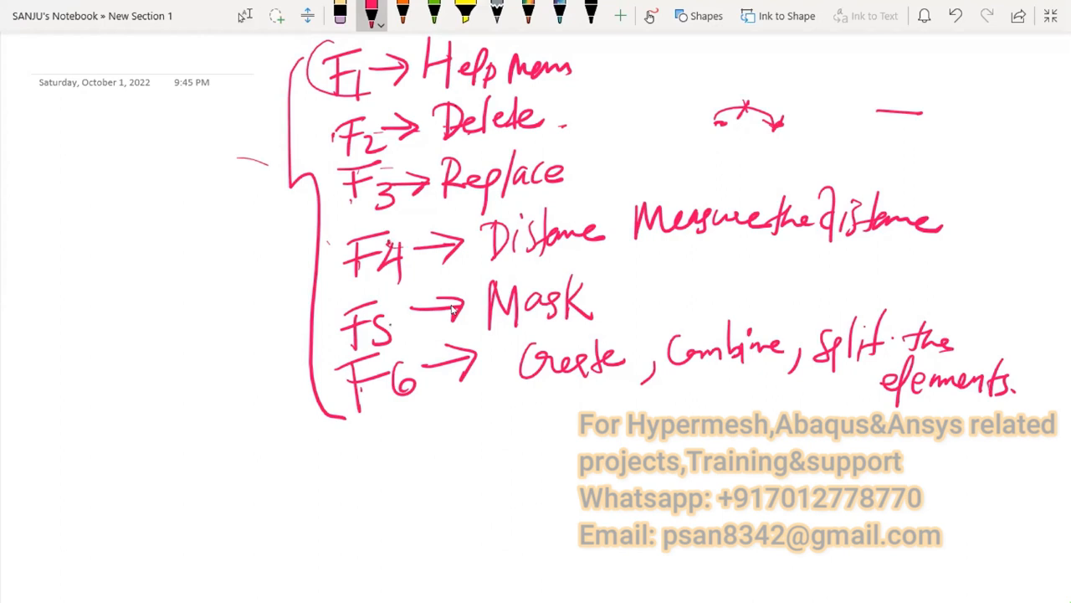
pyautogui.moveTo(617, 297)
pyautogui.mouseDown()
pyautogui.moveTo(650, 289)
pyautogui.moveTo(639, 303)
pyautogui.mouseUp()
# Sketch a diagonally split quad, a dash and a triangle under the F6 note, add an arrow below them, and stop inking.
pyautogui.moveTo(519, 452)
pyautogui.mouseDown()
pyautogui.moveTo(563, 435)
pyautogui.moveTo(514, 473)
pyautogui.moveTo(518, 447)
pyautogui.moveTo(601, 428)
pyautogui.moveTo(629, 404)
pyautogui.moveTo(642, 427)
pyautogui.moveTo(619, 428)
pyautogui.mouseUp()
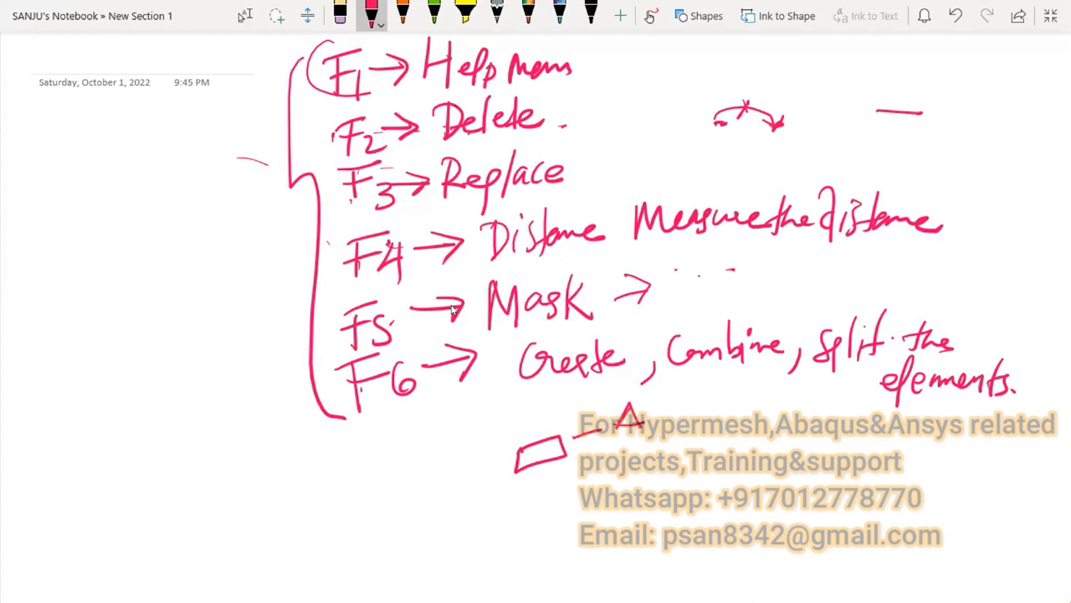
pyautogui.moveTo(554, 439); pyautogui.dragTo(510, 473)
pyautogui.moveTo(516, 440); pyautogui.dragTo(526, 446)
pyautogui.moveTo(512, 504)
pyautogui.mouseDown()
pyautogui.moveTo(595, 489)
pyautogui.moveTo(569, 529)
pyautogui.mouseUp()
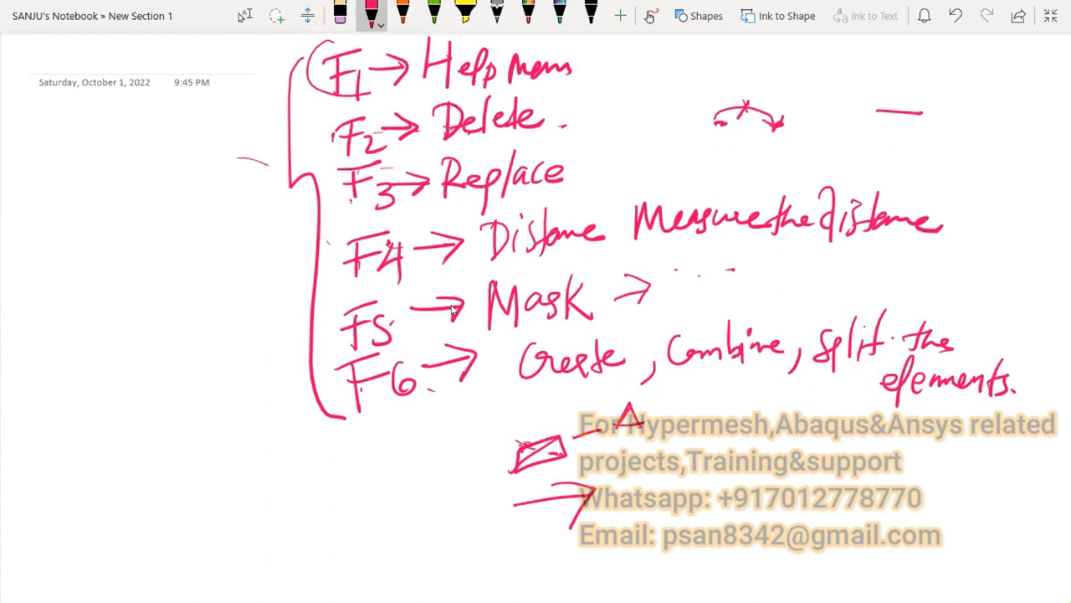
pyautogui.click(244, 15)
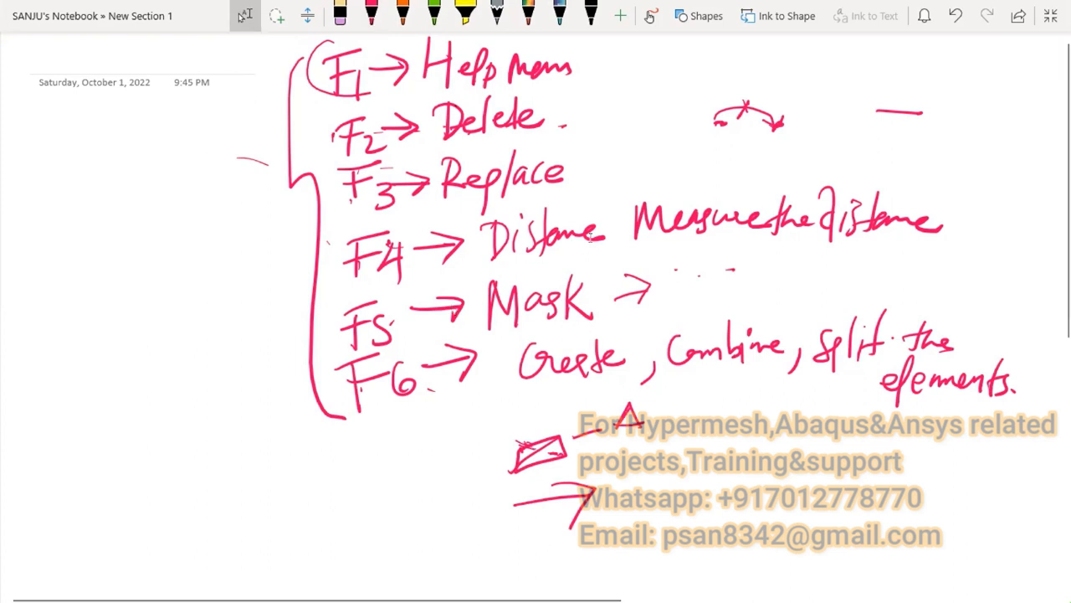